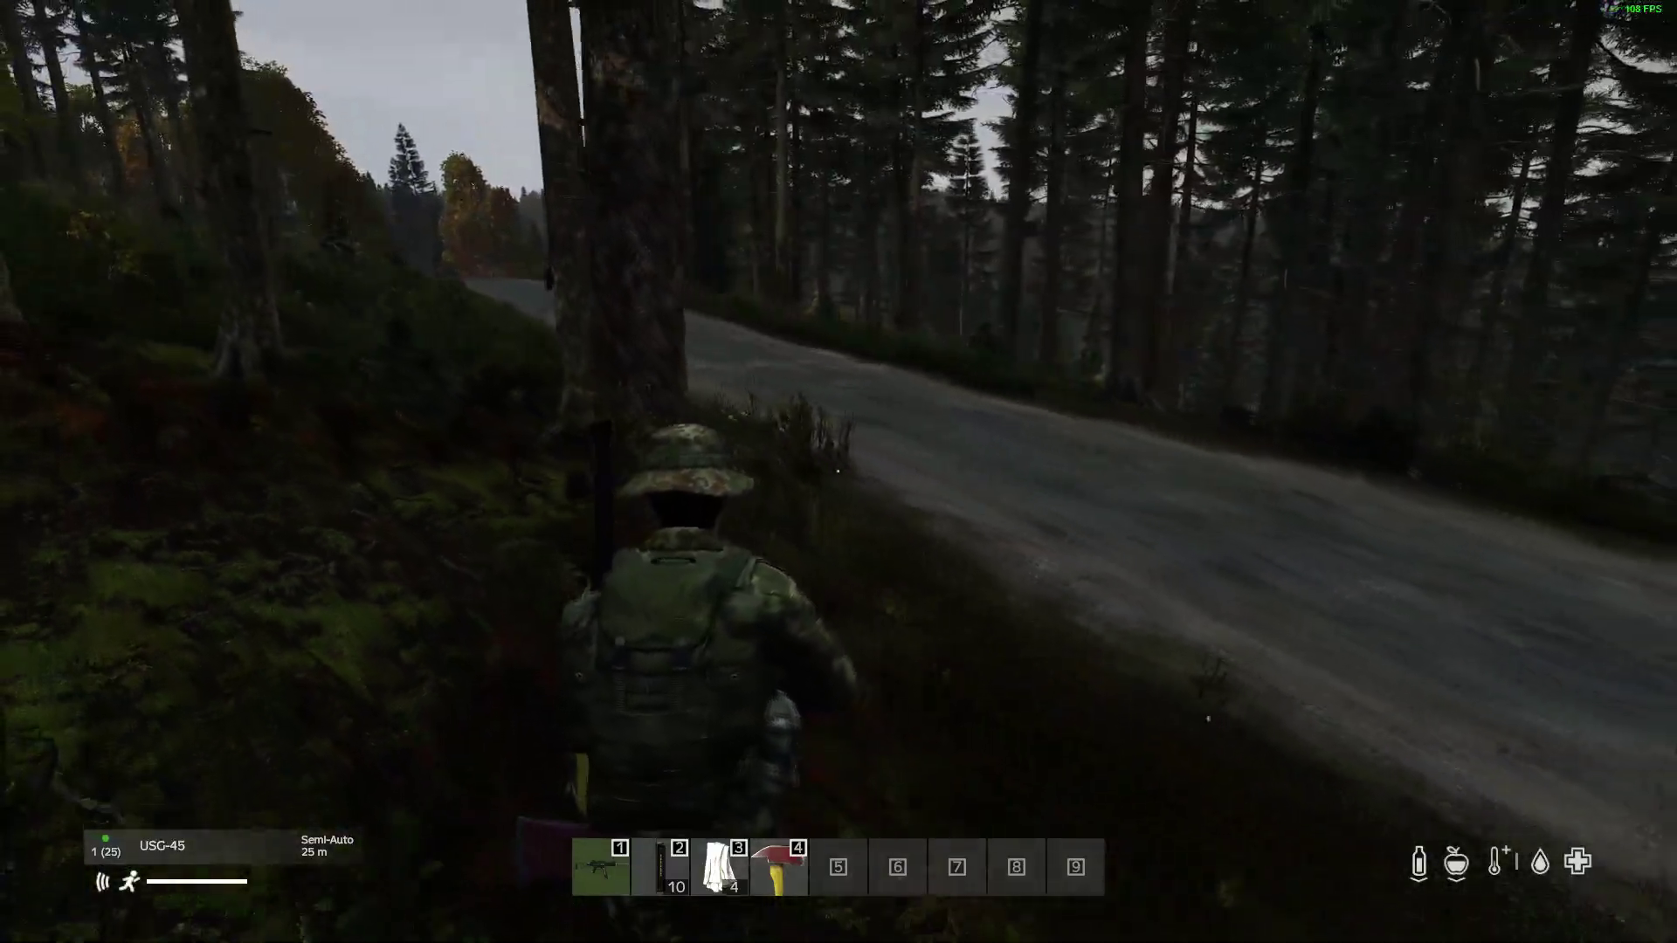
Run down the road, then through the forest alongside it toward the parked white car.
{"action": "key", "text": "w"}
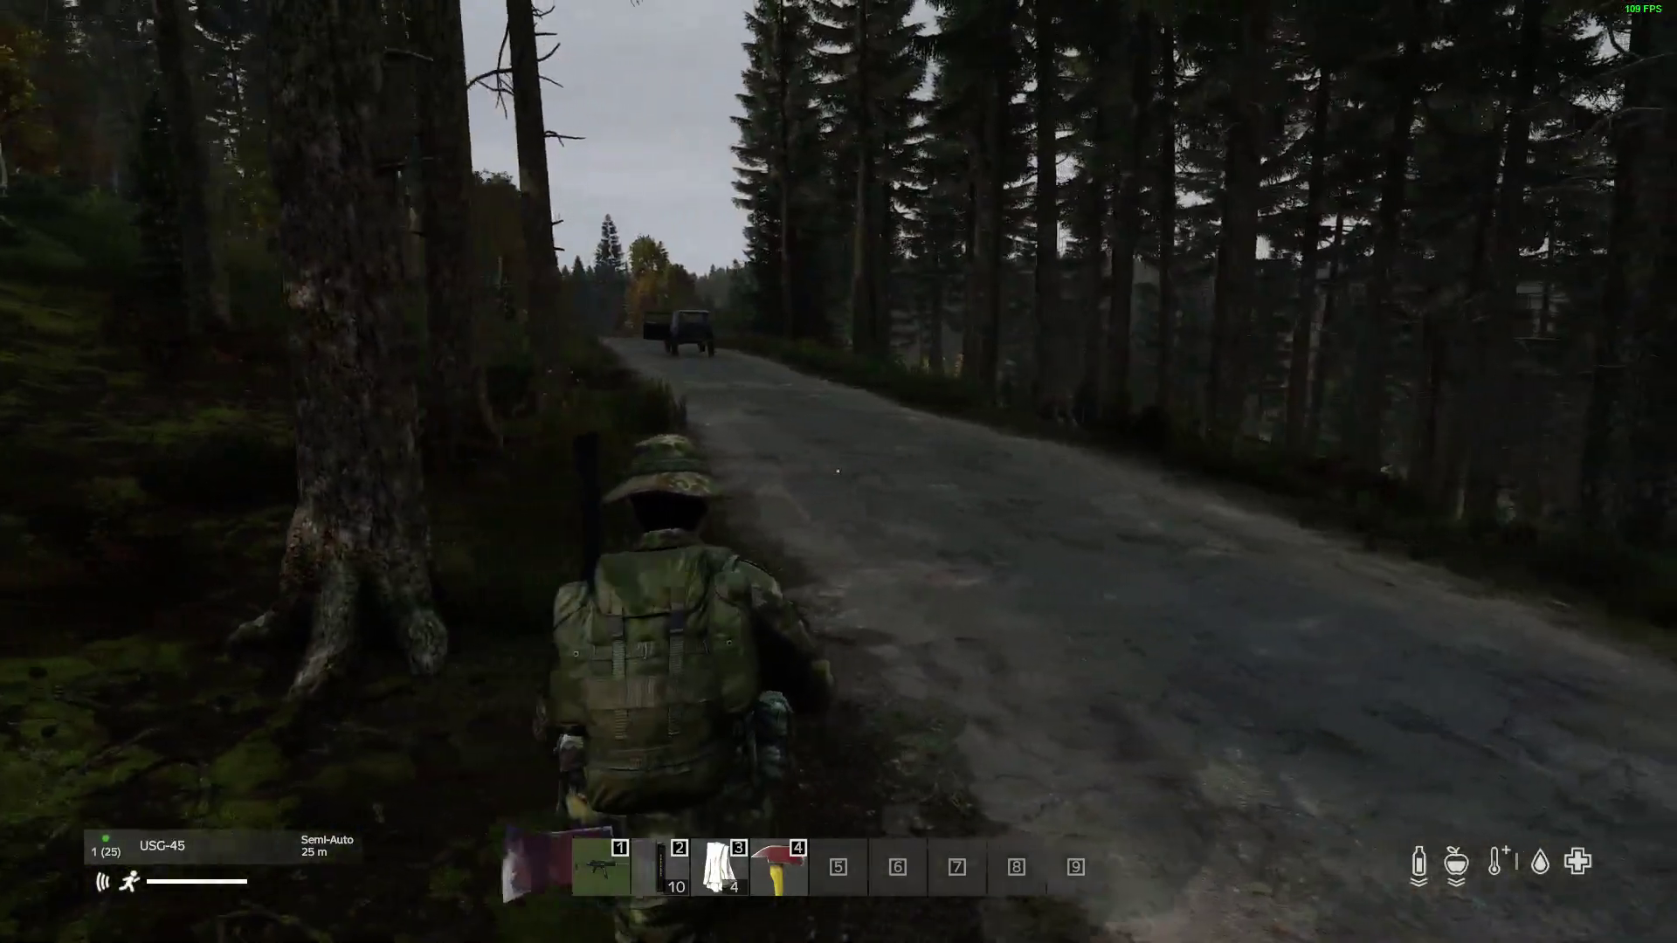
{"action": "key", "text": "w"}
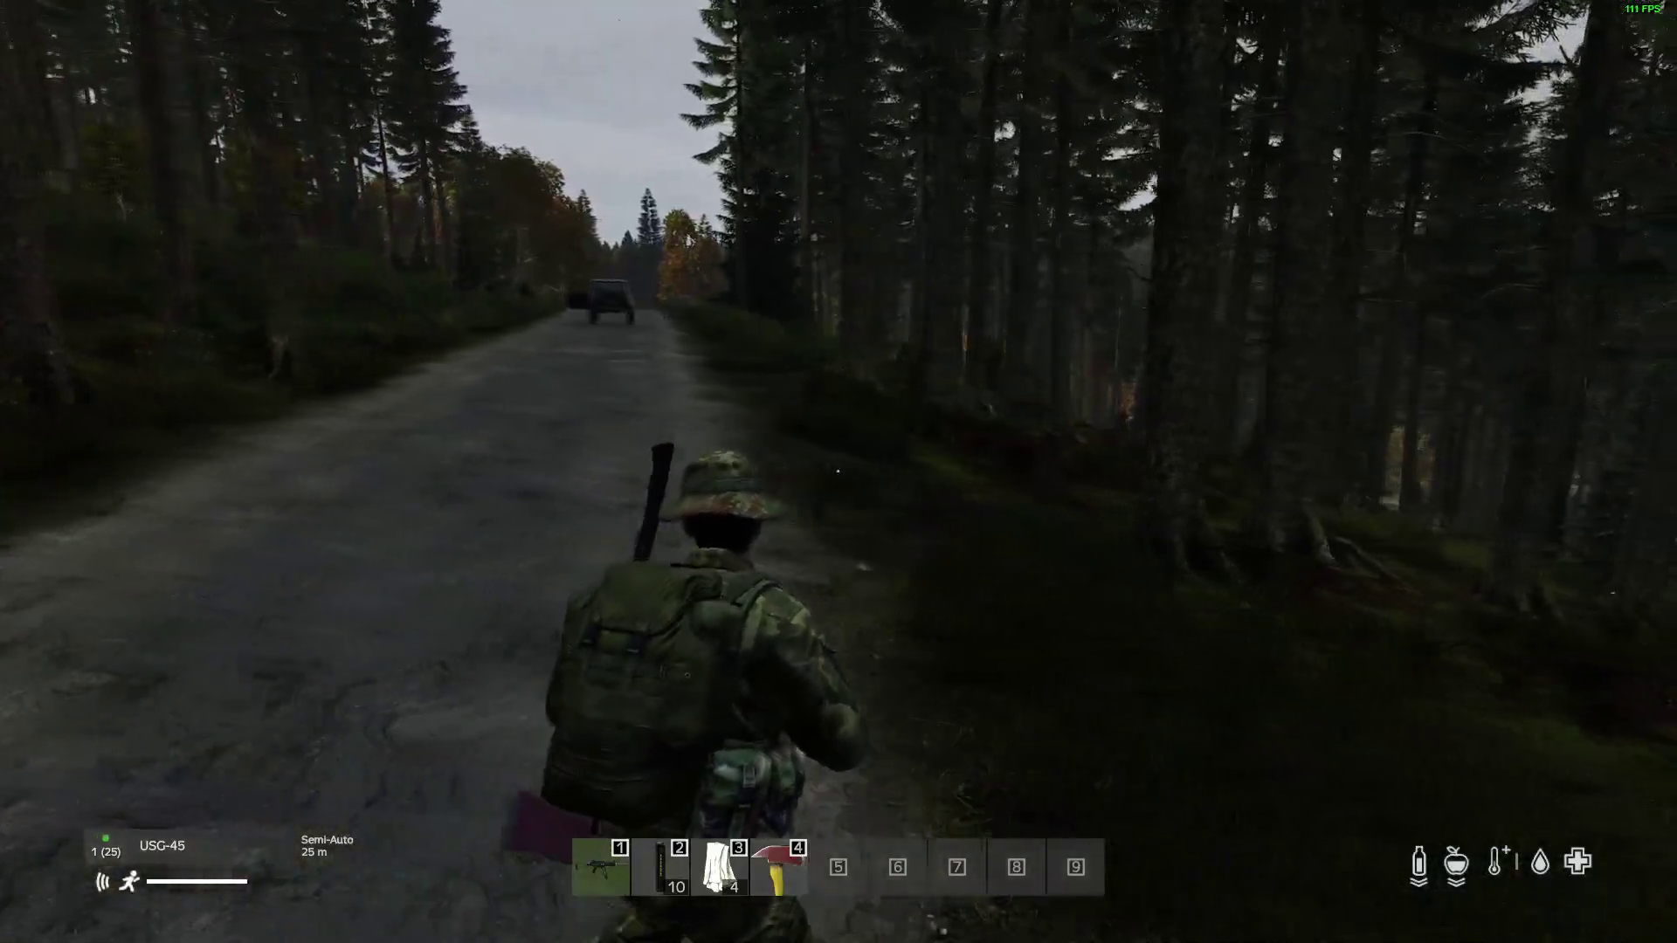
{"action": "key", "text": "w"}
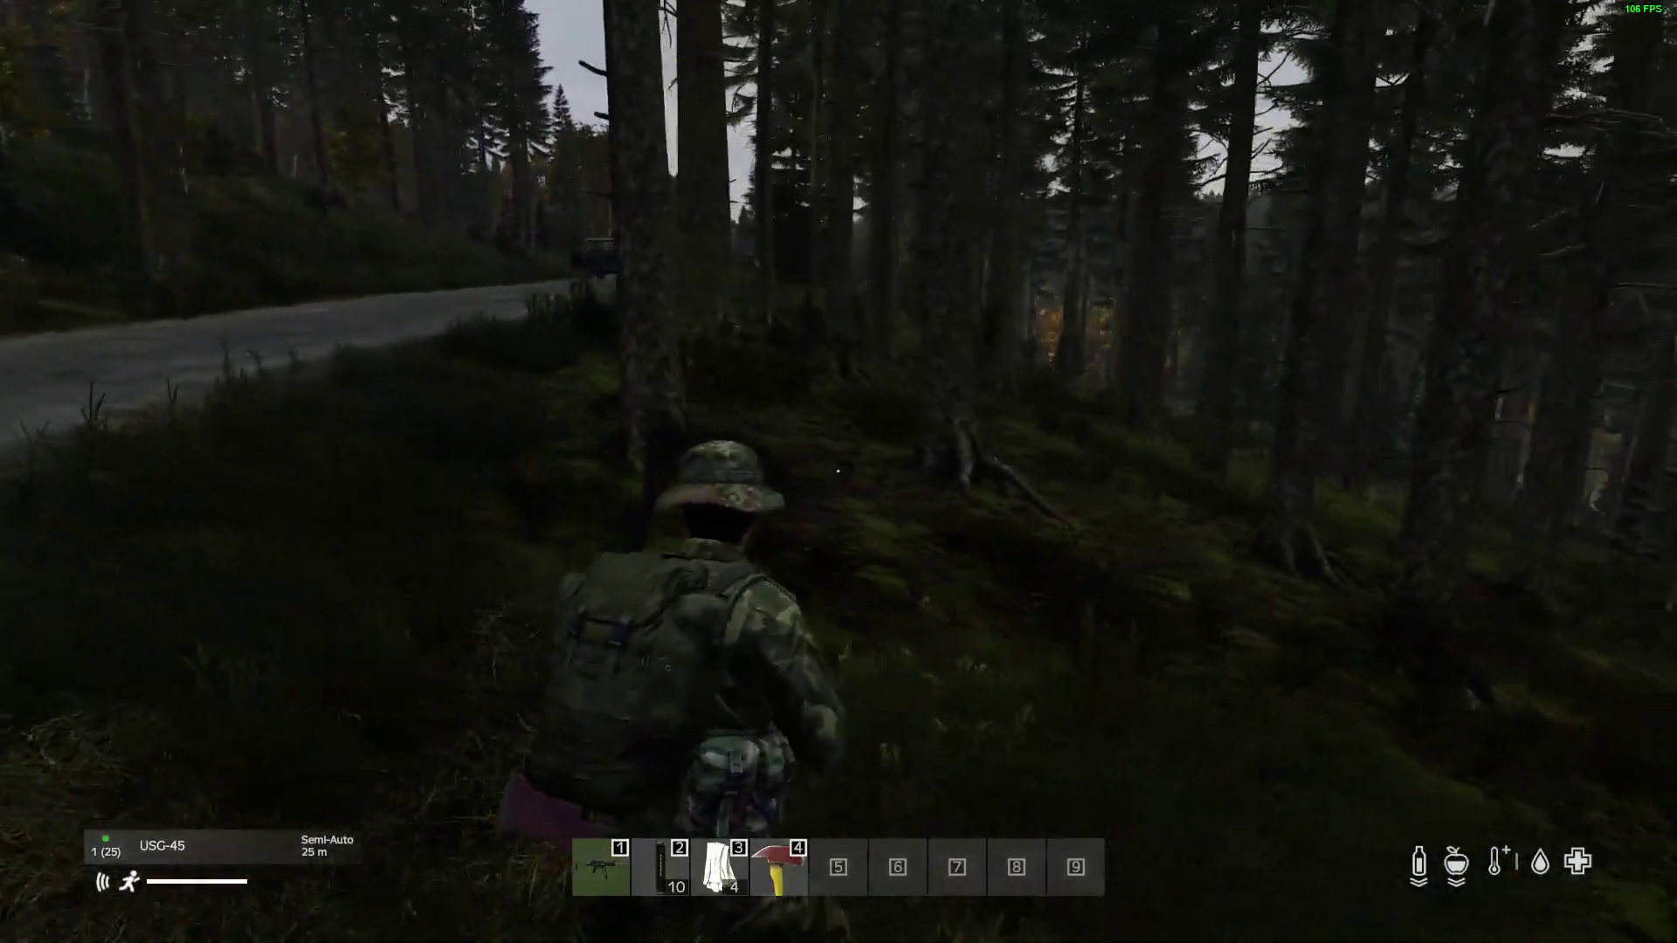
{"action": "key", "text": "w"}
{"action": "key", "text": "w"}
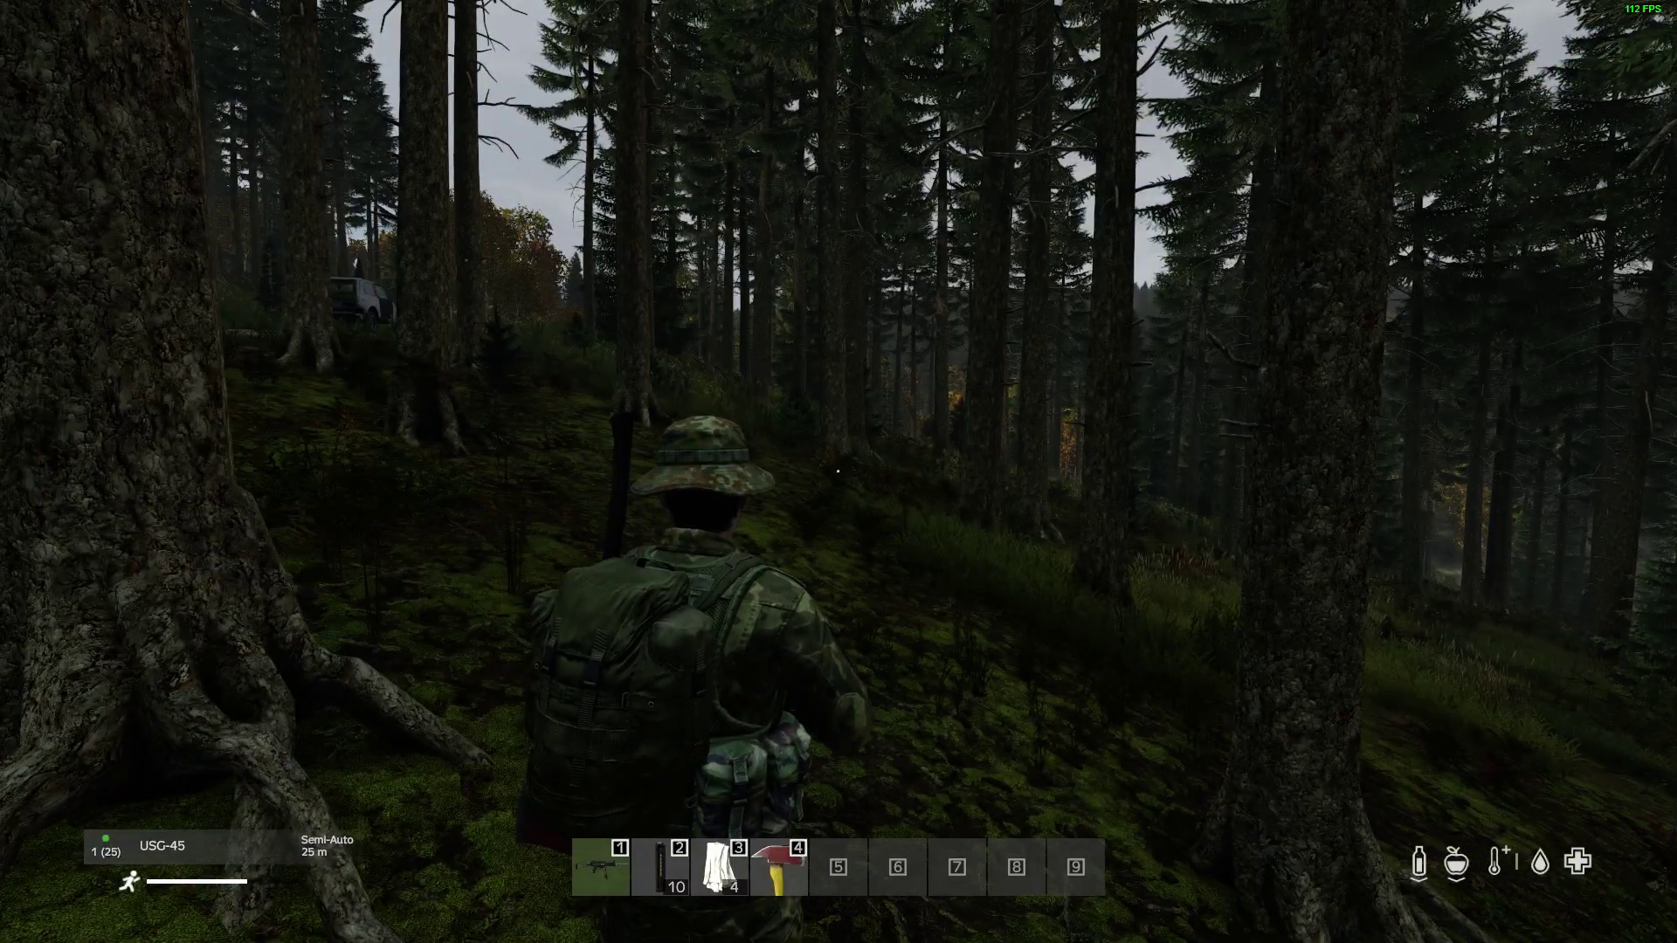
{"action": "key", "text": "w"}
{"action": "key", "text": "w"}
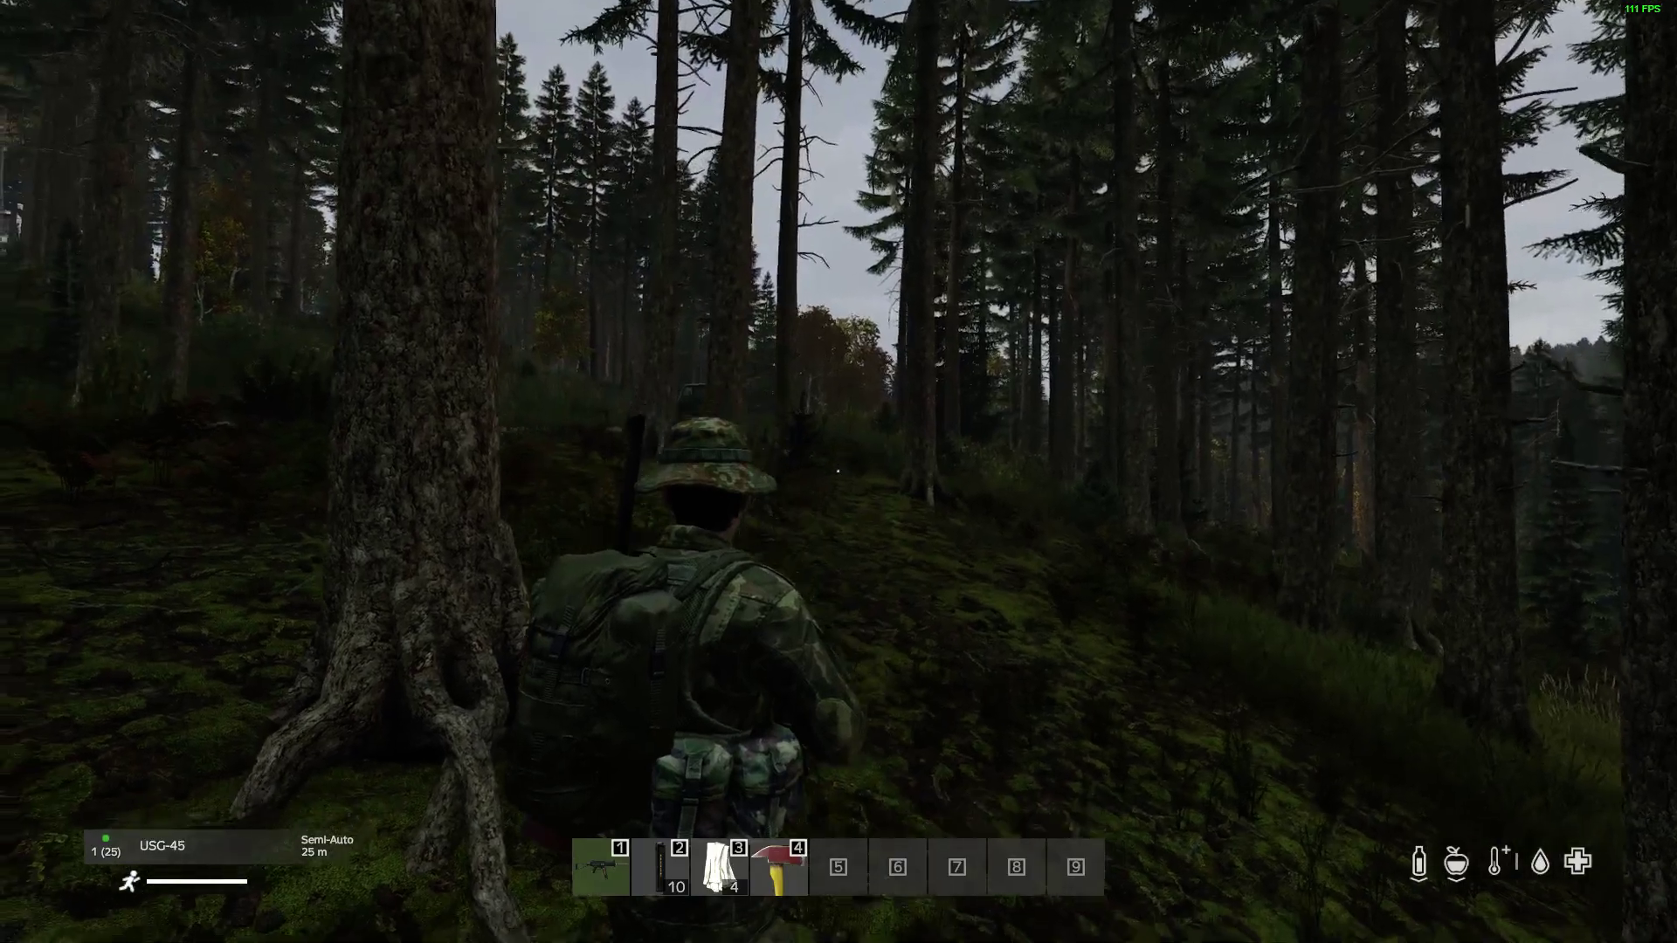
{"action": "key", "text": "w"}
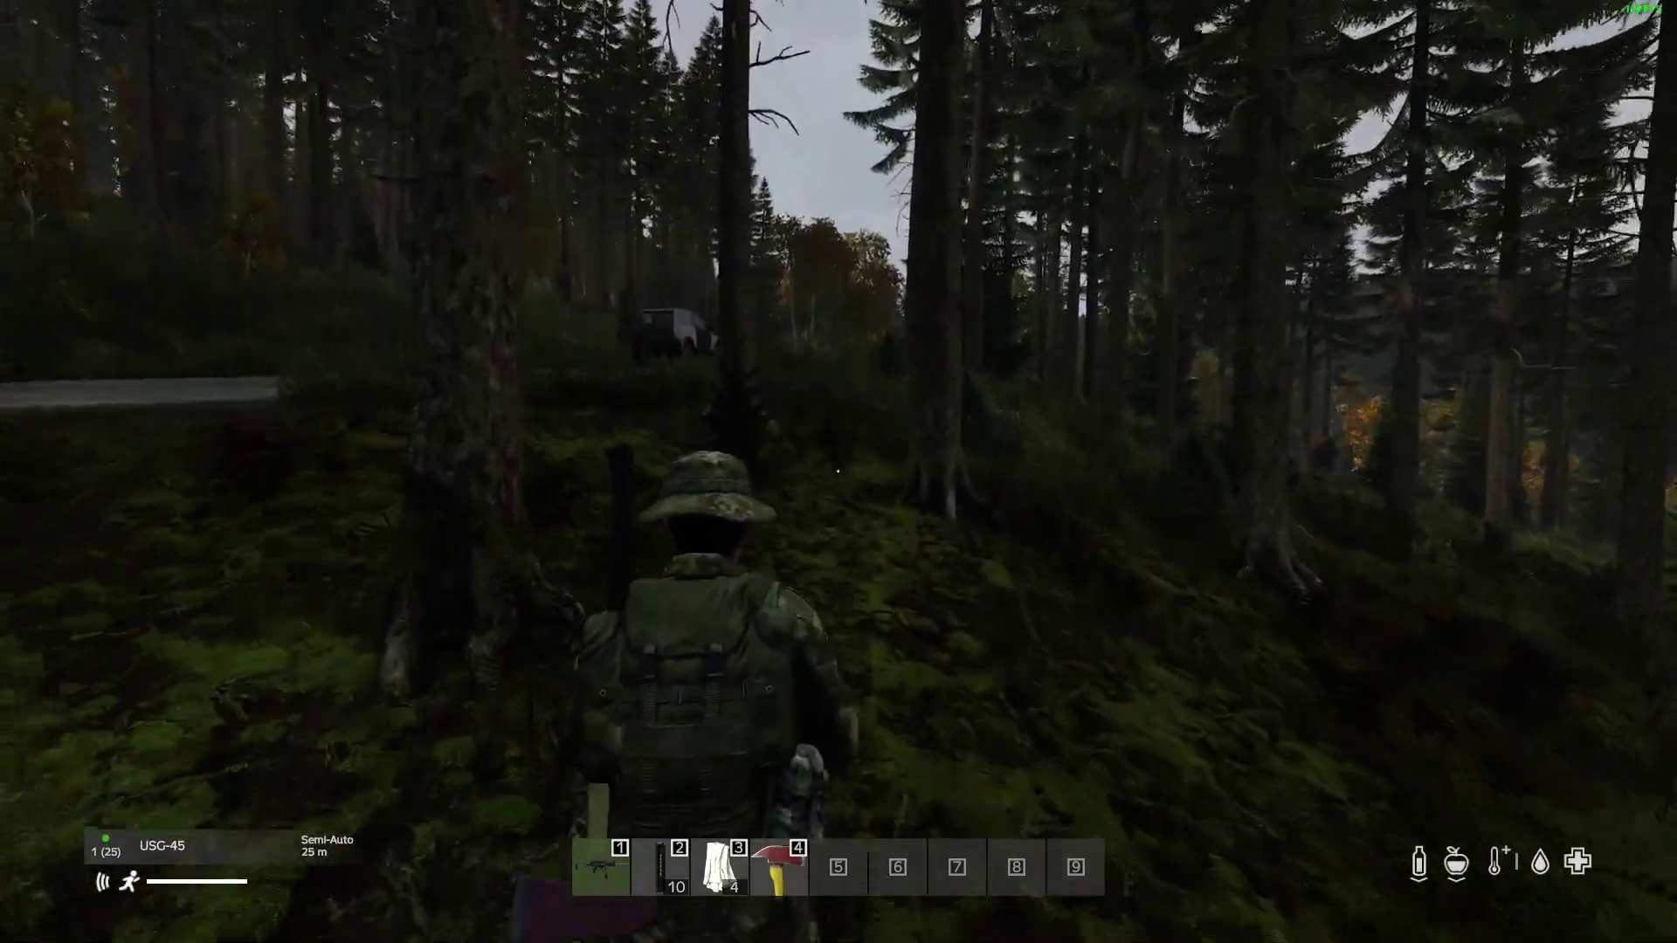
{"action": "key", "text": "w"}
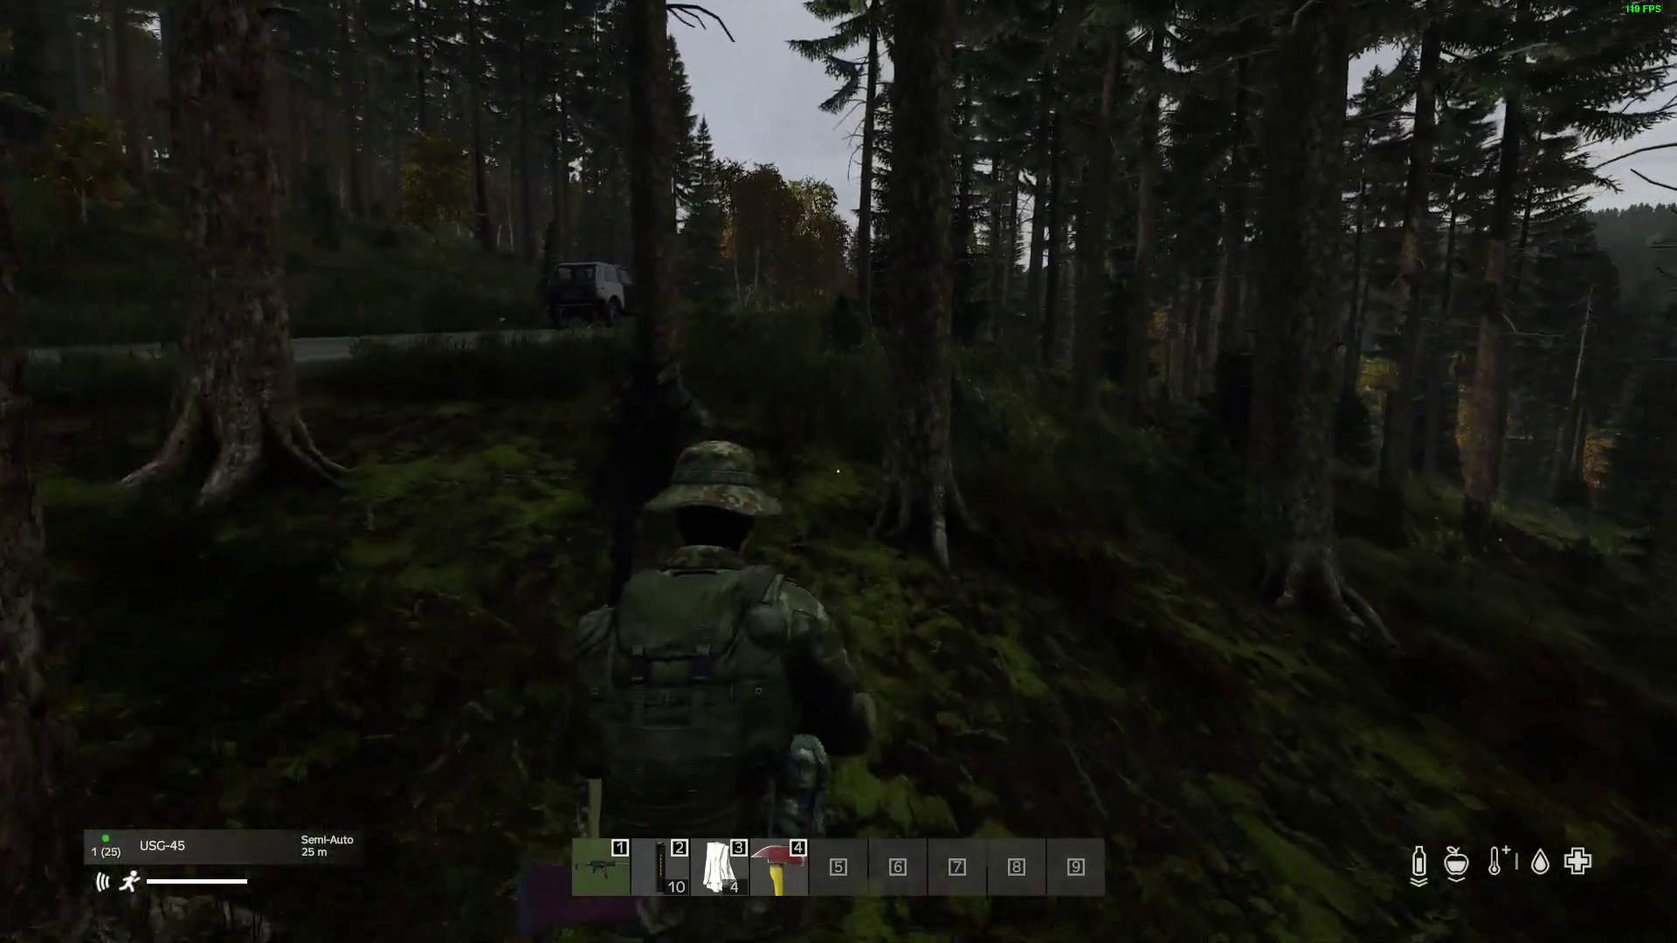
{"action": "key", "text": "w"}
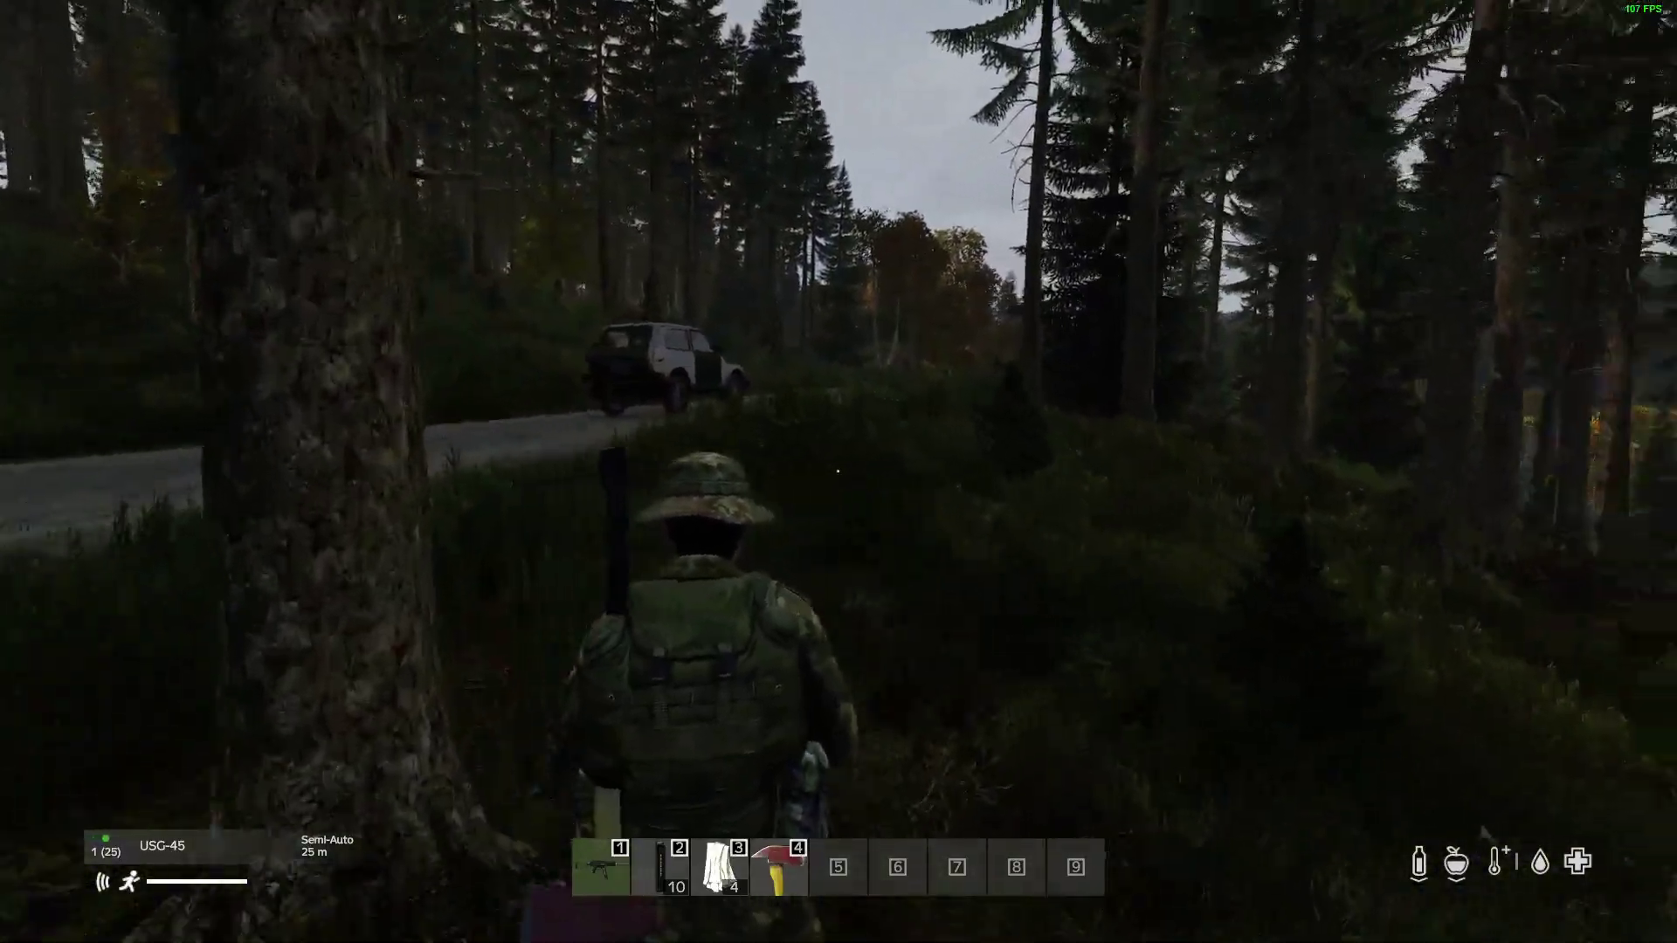
{"action": "key", "text": "w"}
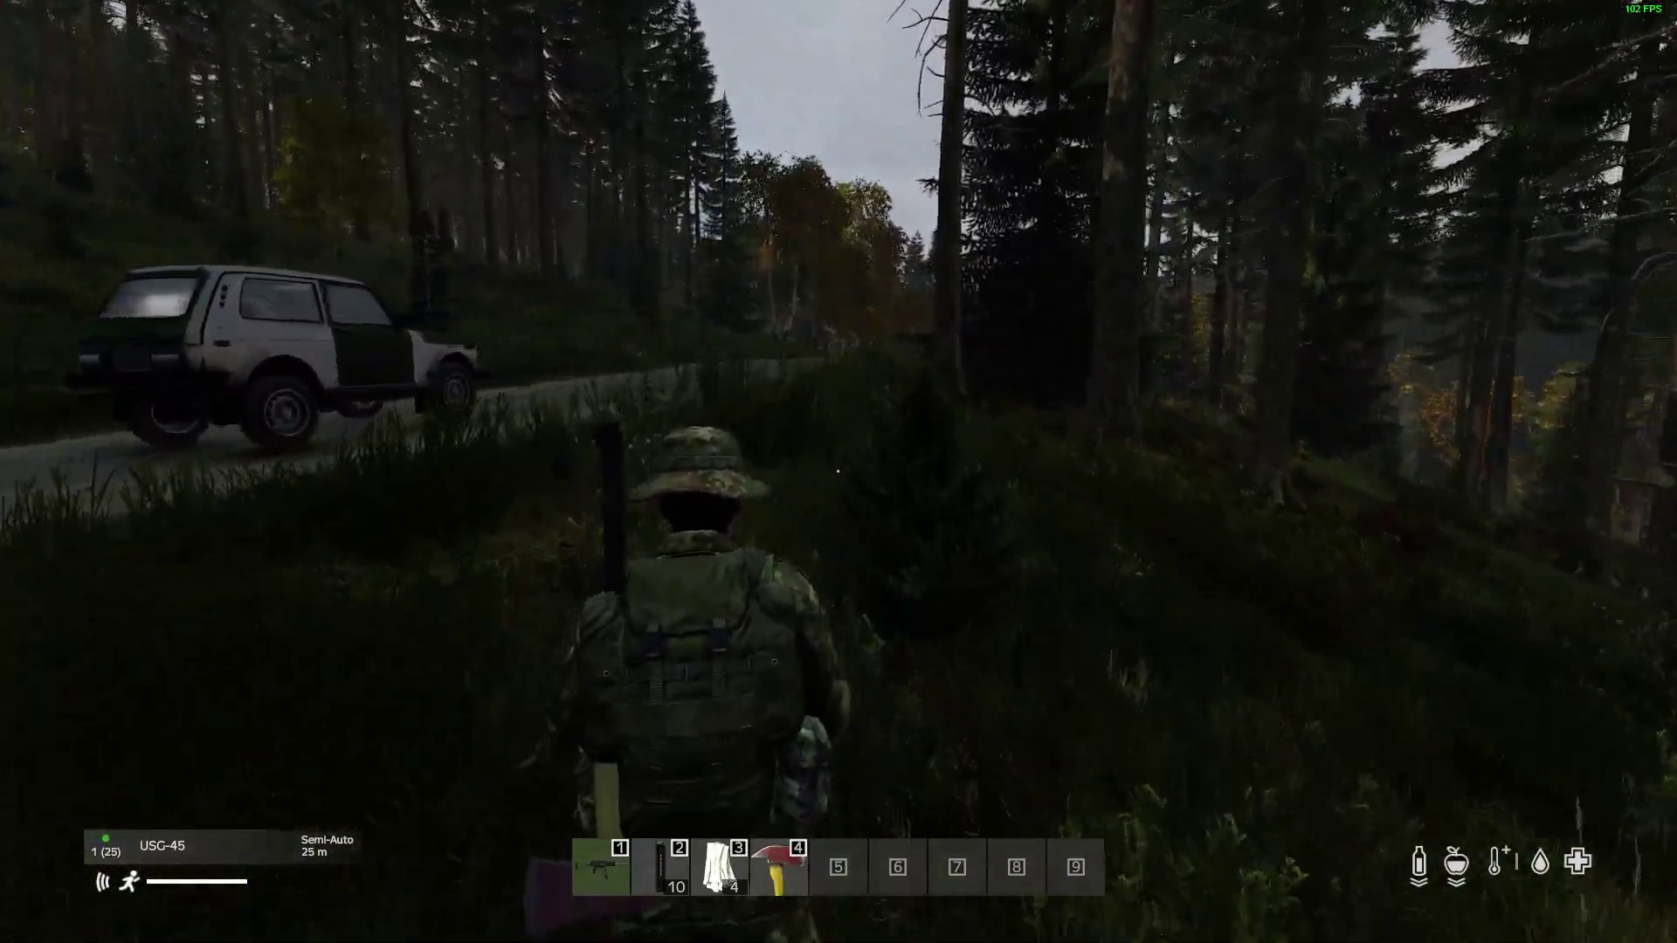
Advance along the road while aiming and shoot the first roadblock guards.
{"action": "key", "text": "w"}
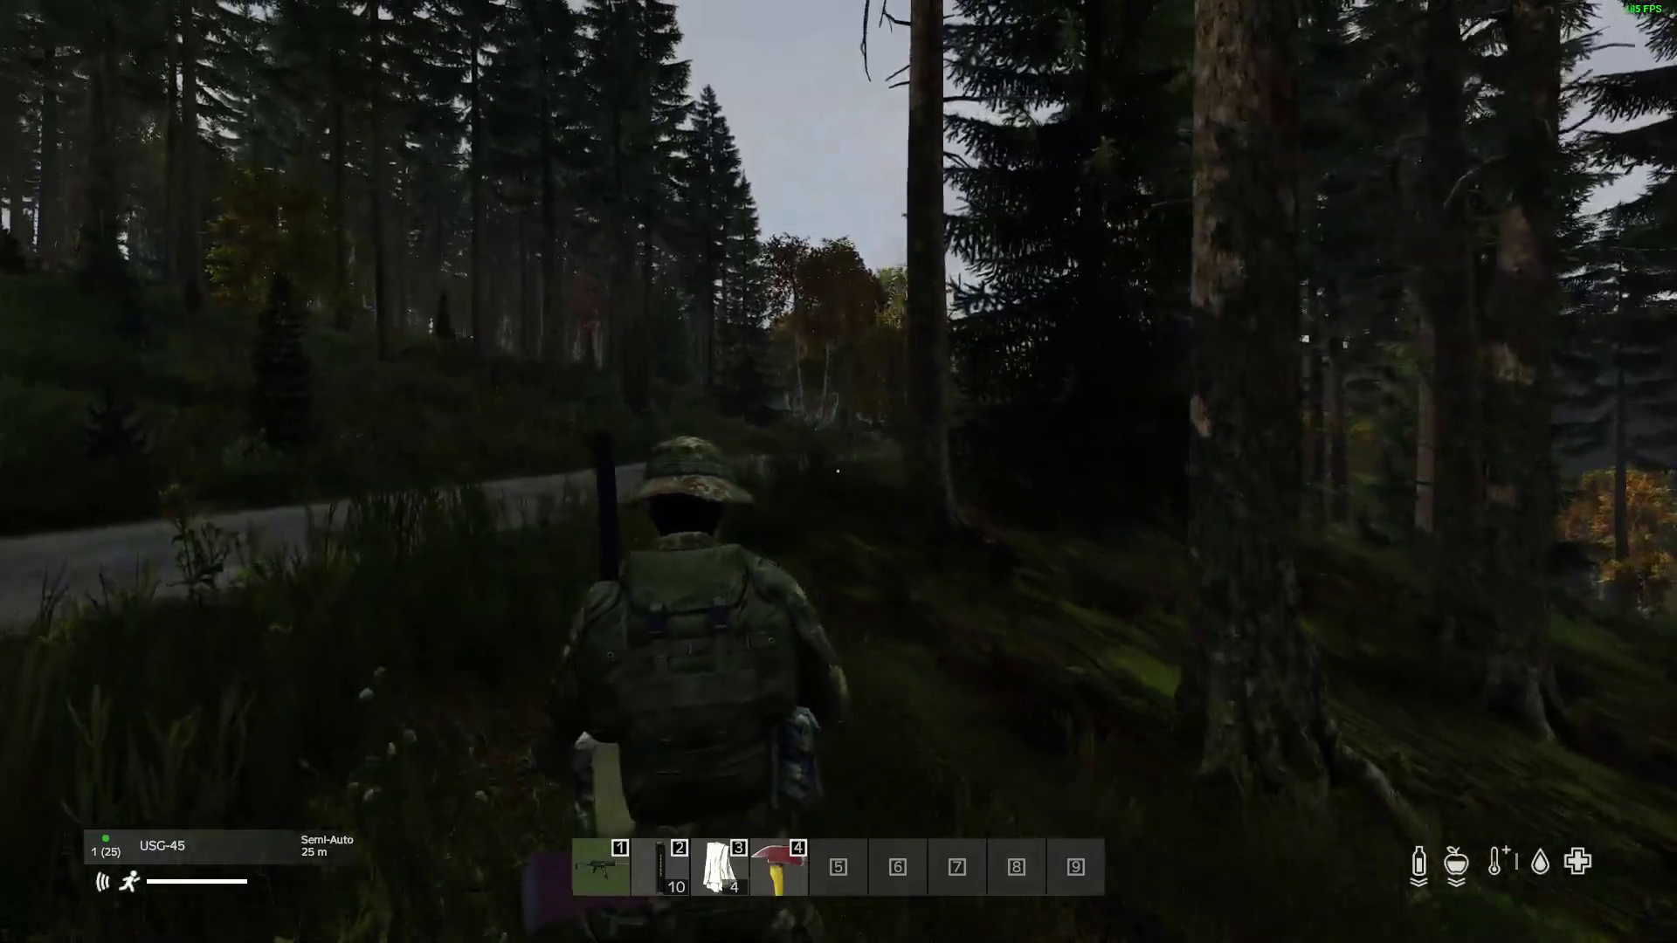
{"action": "right_click", "coordinate": [839, 472]}
{"action": "key", "text": "w"}
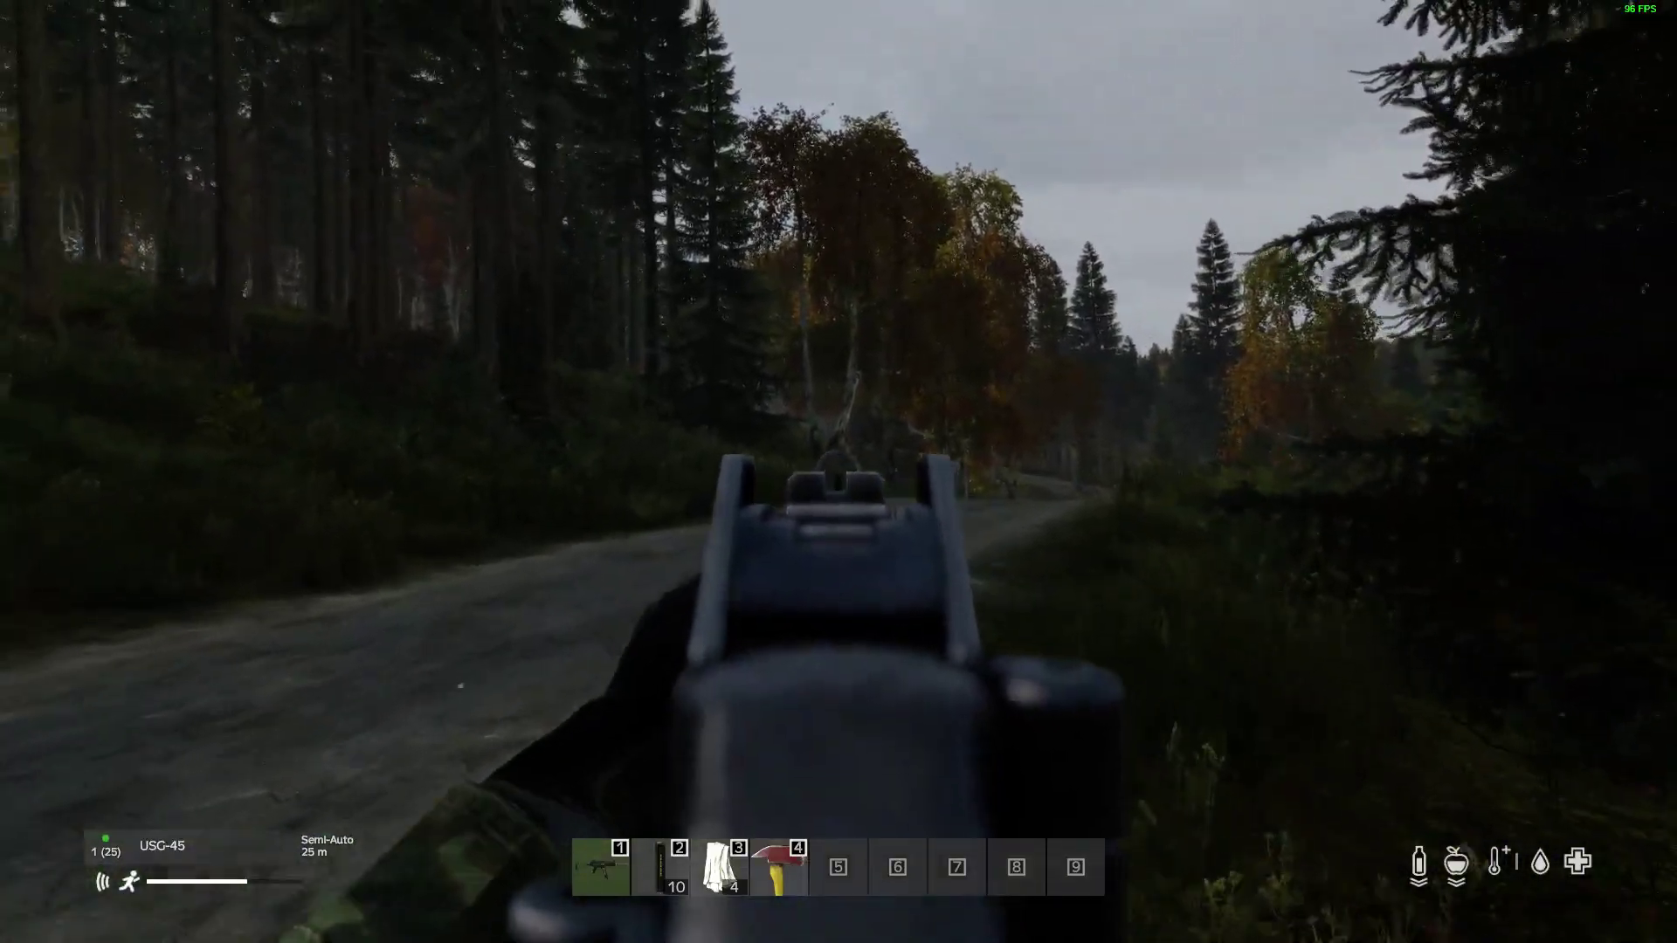
{"action": "key", "text": "w"}
{"action": "left_click", "coordinate": [838, 472]}
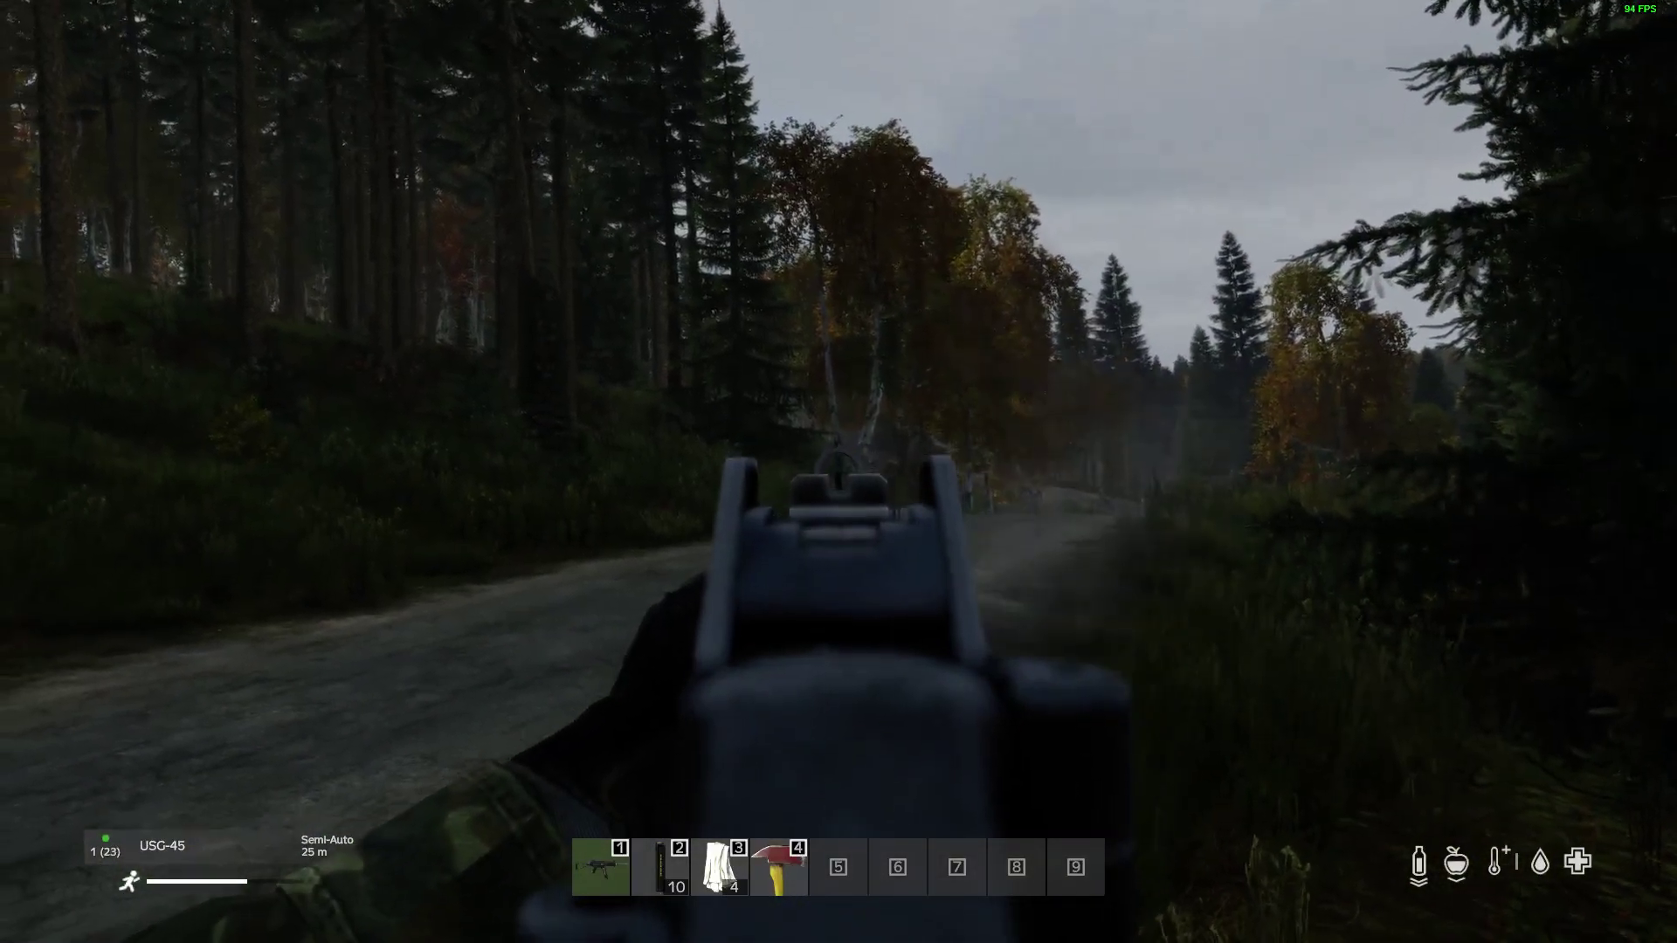
{"action": "left_click", "coordinate": [838, 471]}
{"action": "key", "text": "w"}
{"action": "left_click", "coordinate": [838, 472]}
{"action": "left_click", "coordinate": [839, 472]}
{"action": "left_click", "coordinate": [838, 472]}
{"action": "left_click", "coordinate": [839, 471]}
{"action": "right_click", "coordinate": [839, 472]}
{"action": "key", "text": "w"}
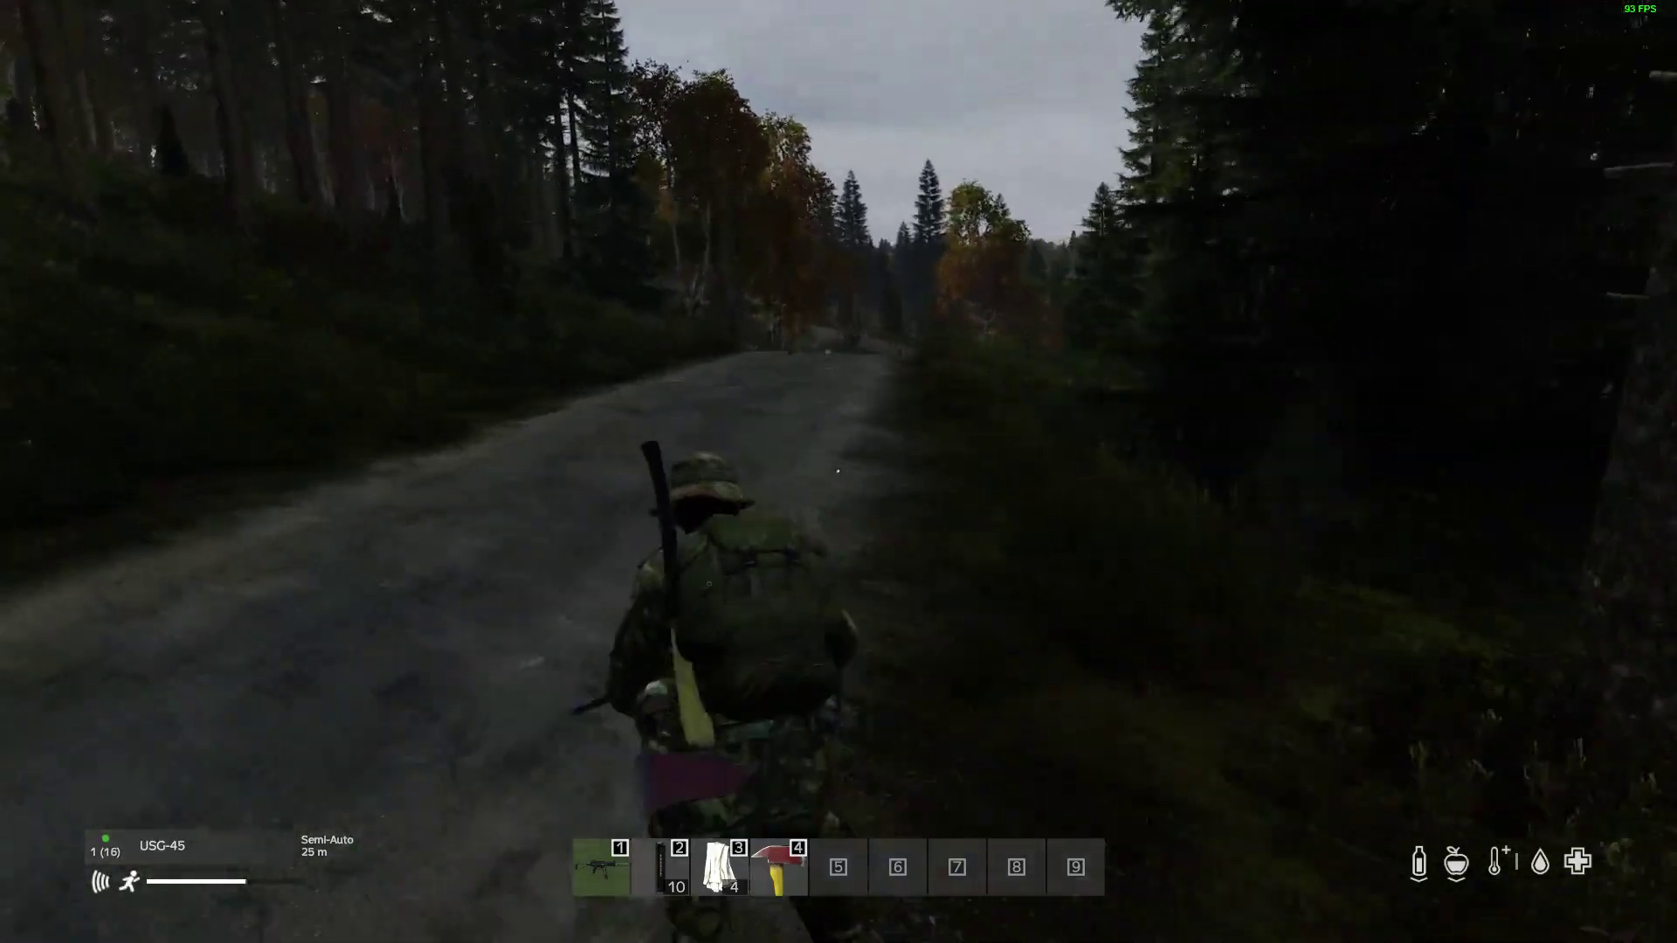
{"action": "key", "text": "w"}
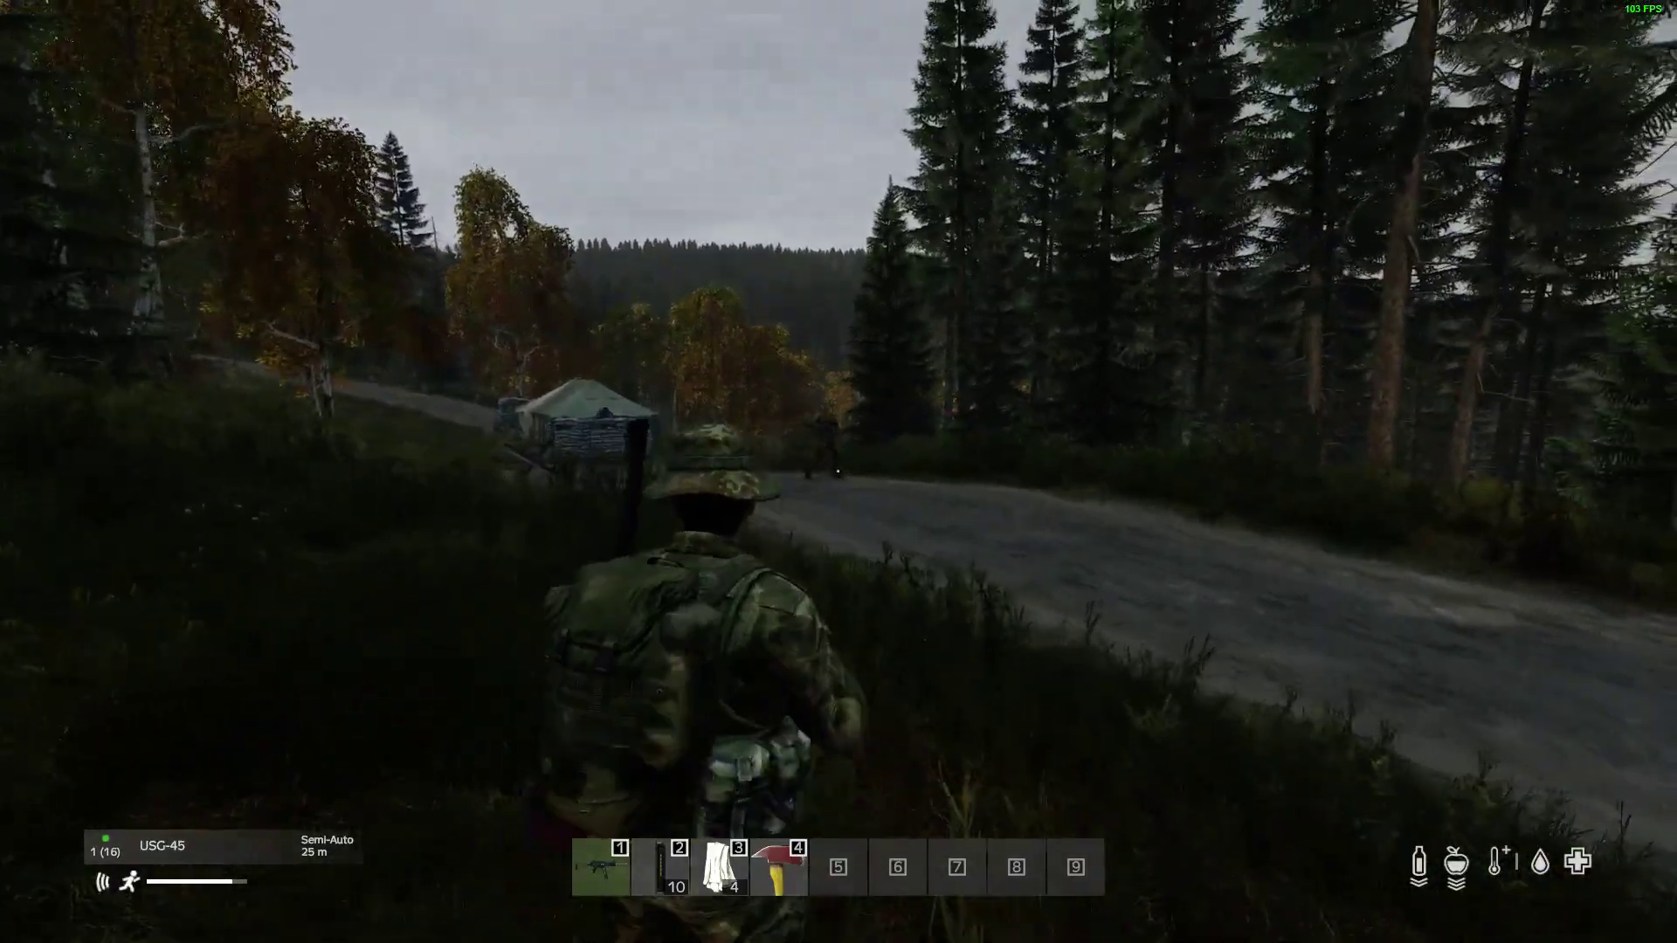
Crouch in the grass at the road's edge and shoot the guard on the road.
{"action": "key", "text": "c"}
{"action": "right_click", "coordinate": [838, 472]}
{"action": "left_click", "coordinate": [839, 472]}
{"action": "left_click", "coordinate": [838, 472]}
{"action": "left_click", "coordinate": [839, 472]}
{"action": "left_click", "coordinate": [839, 472]}
{"action": "right_click", "coordinate": [838, 471]}
Walk onto the road and past the barbed-wire barrier toward the tent.
{"action": "key", "text": "w"}
{"action": "key", "text": "w"}
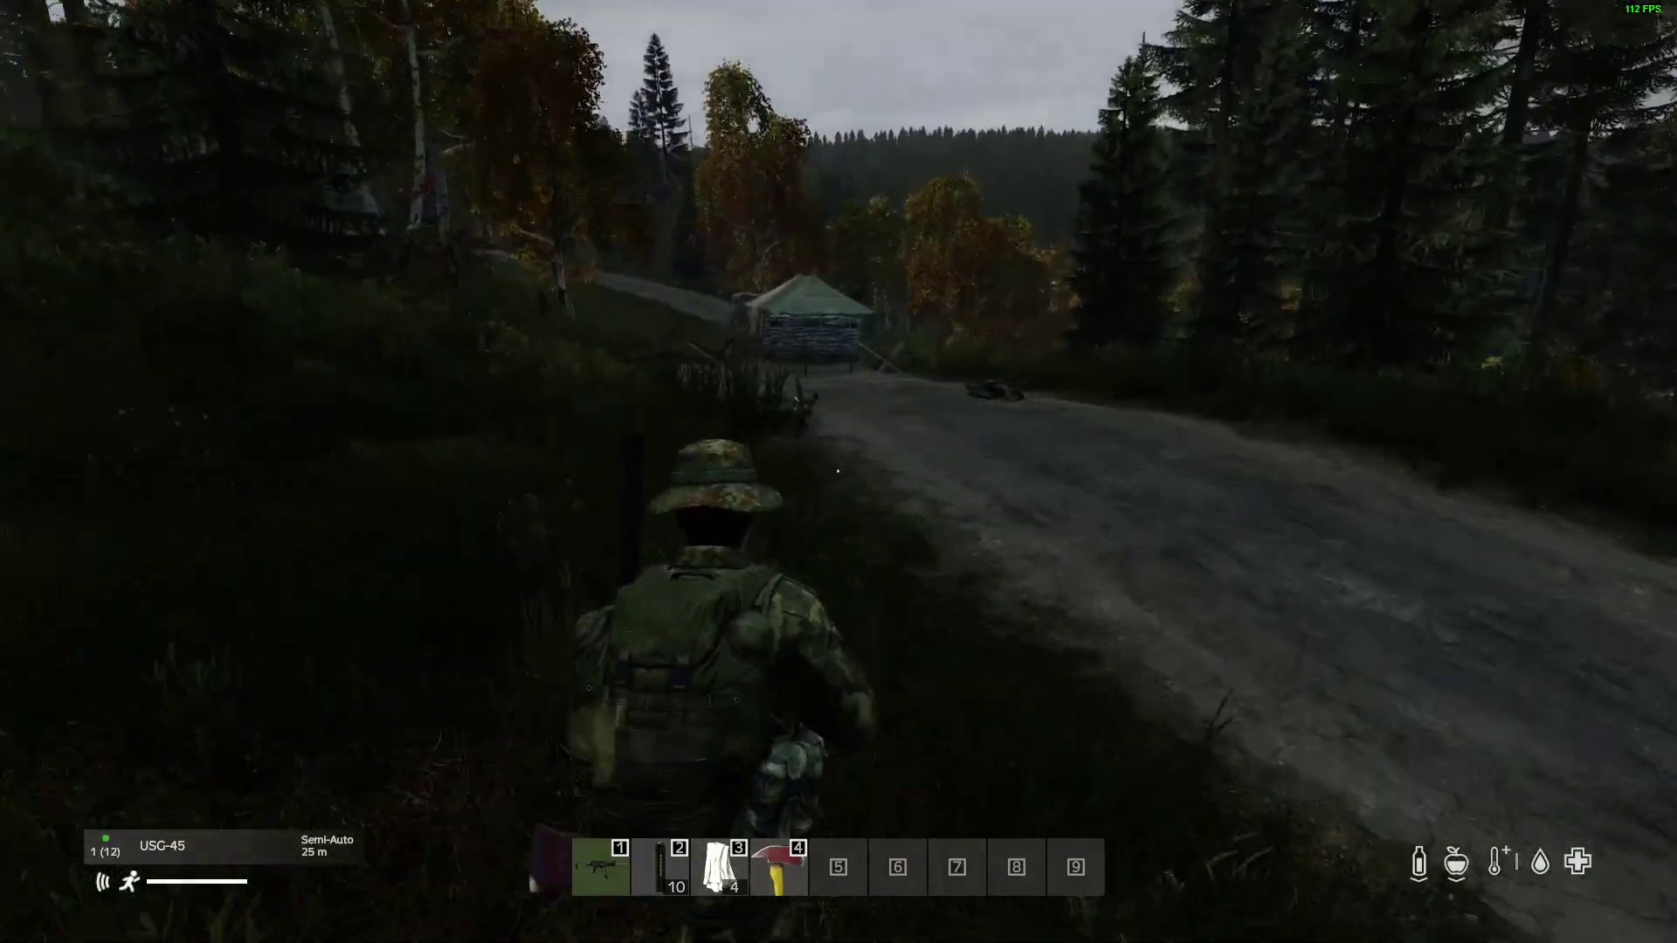
{"action": "key", "text": "w"}
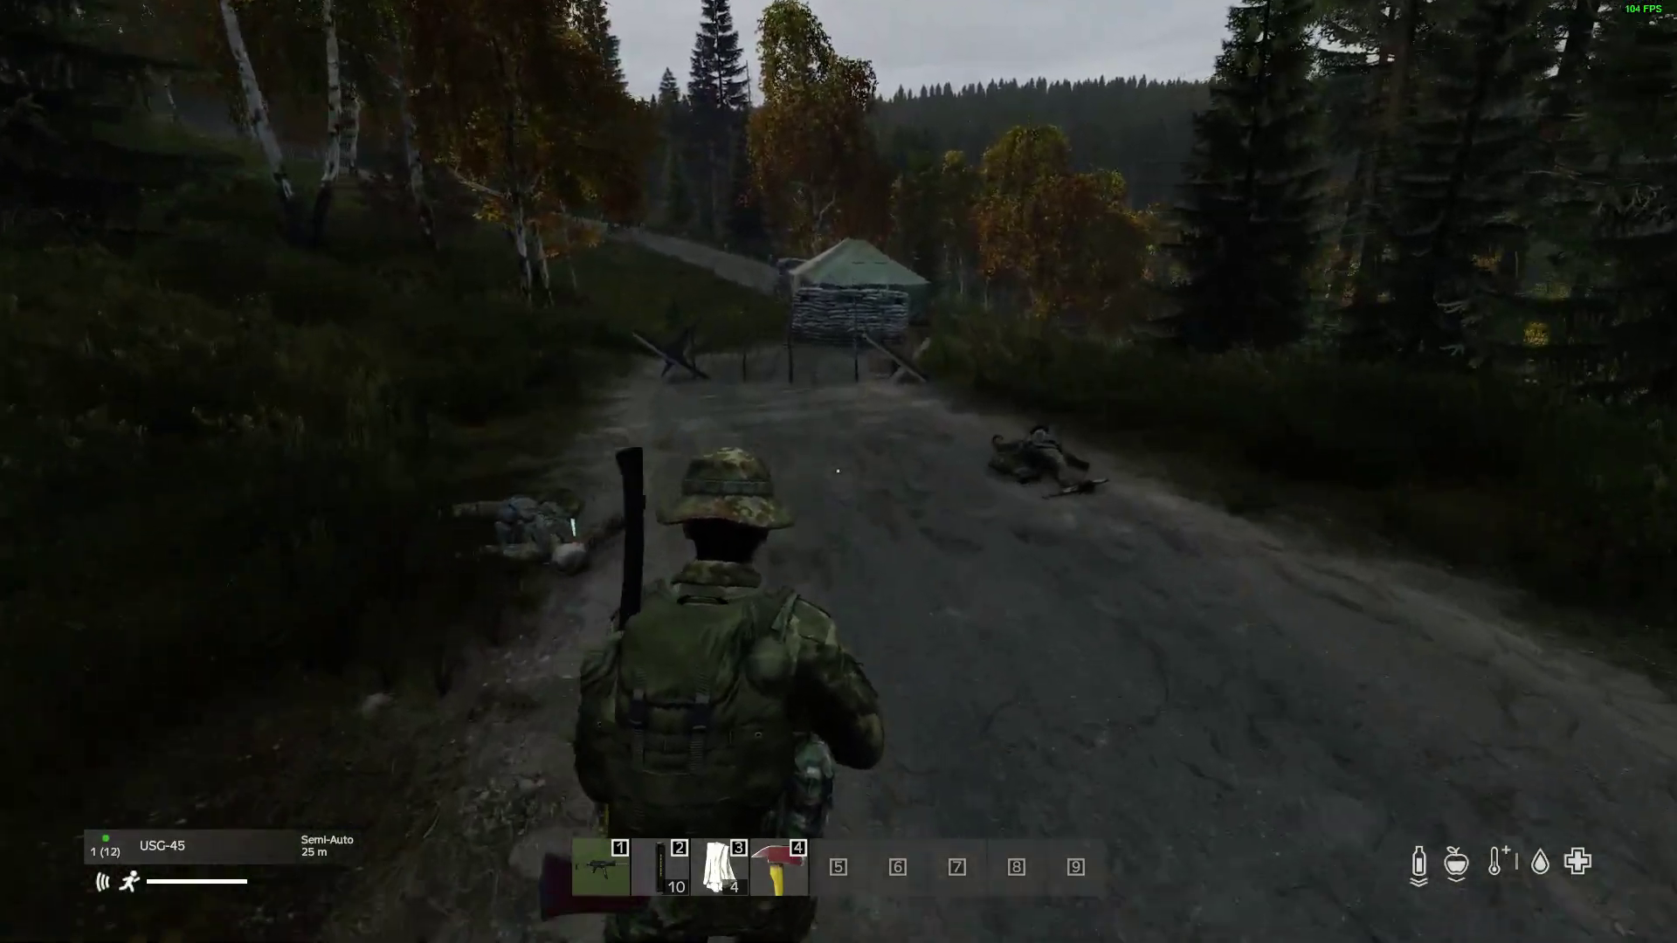
{"action": "key", "text": "w"}
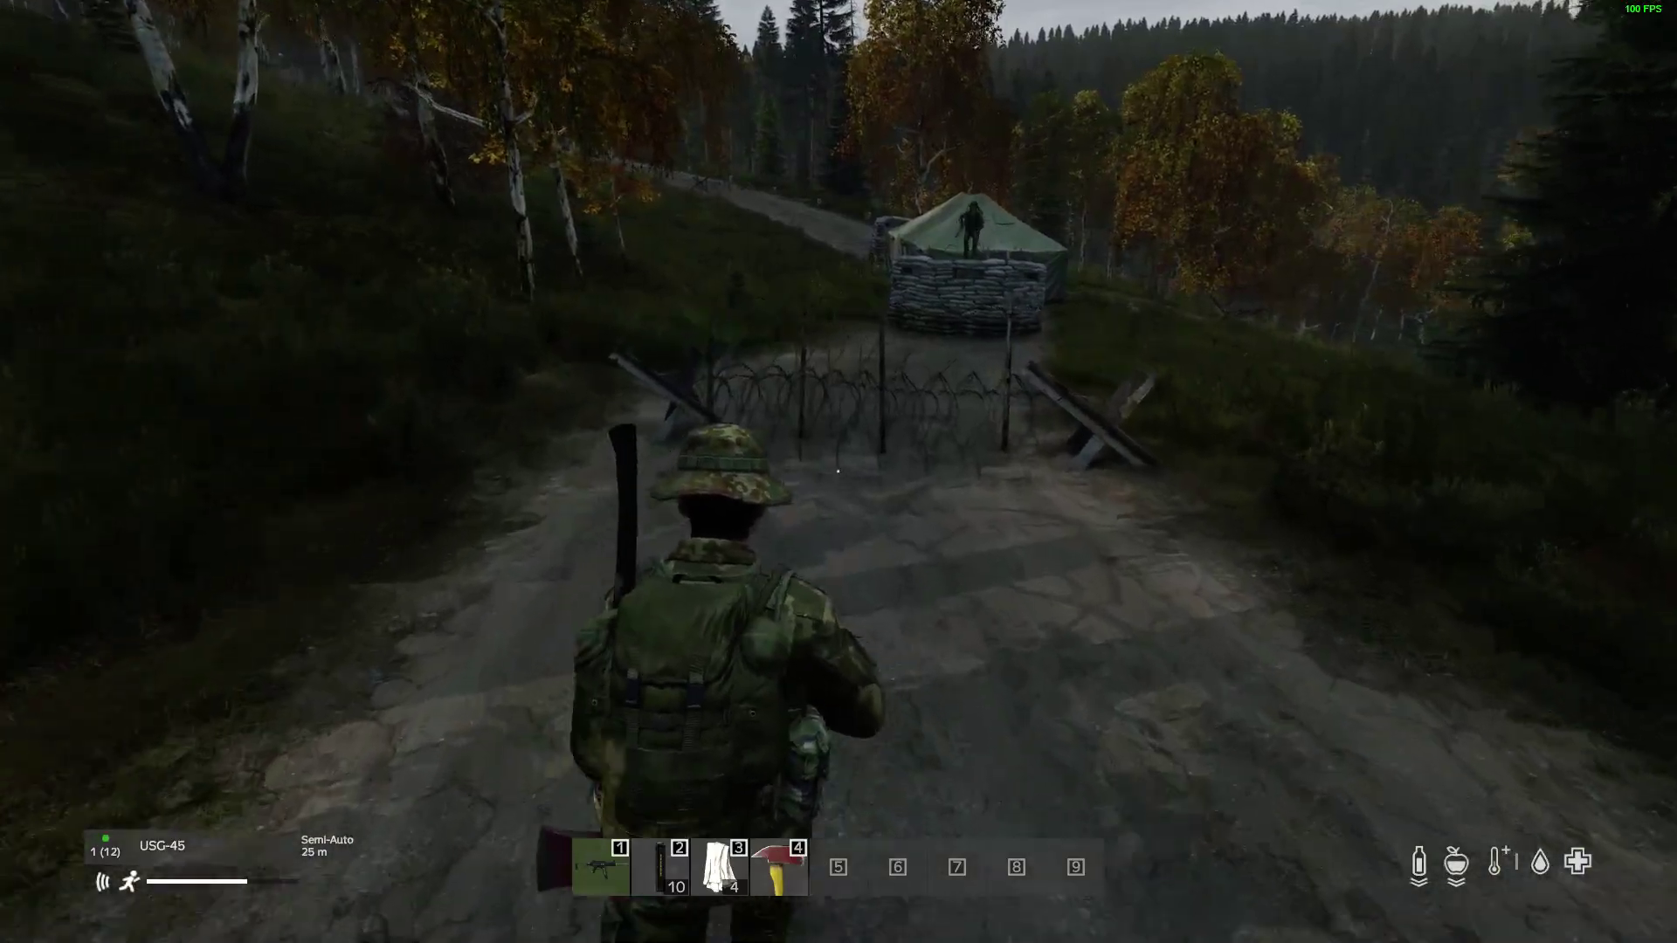
{"action": "key", "text": "w"}
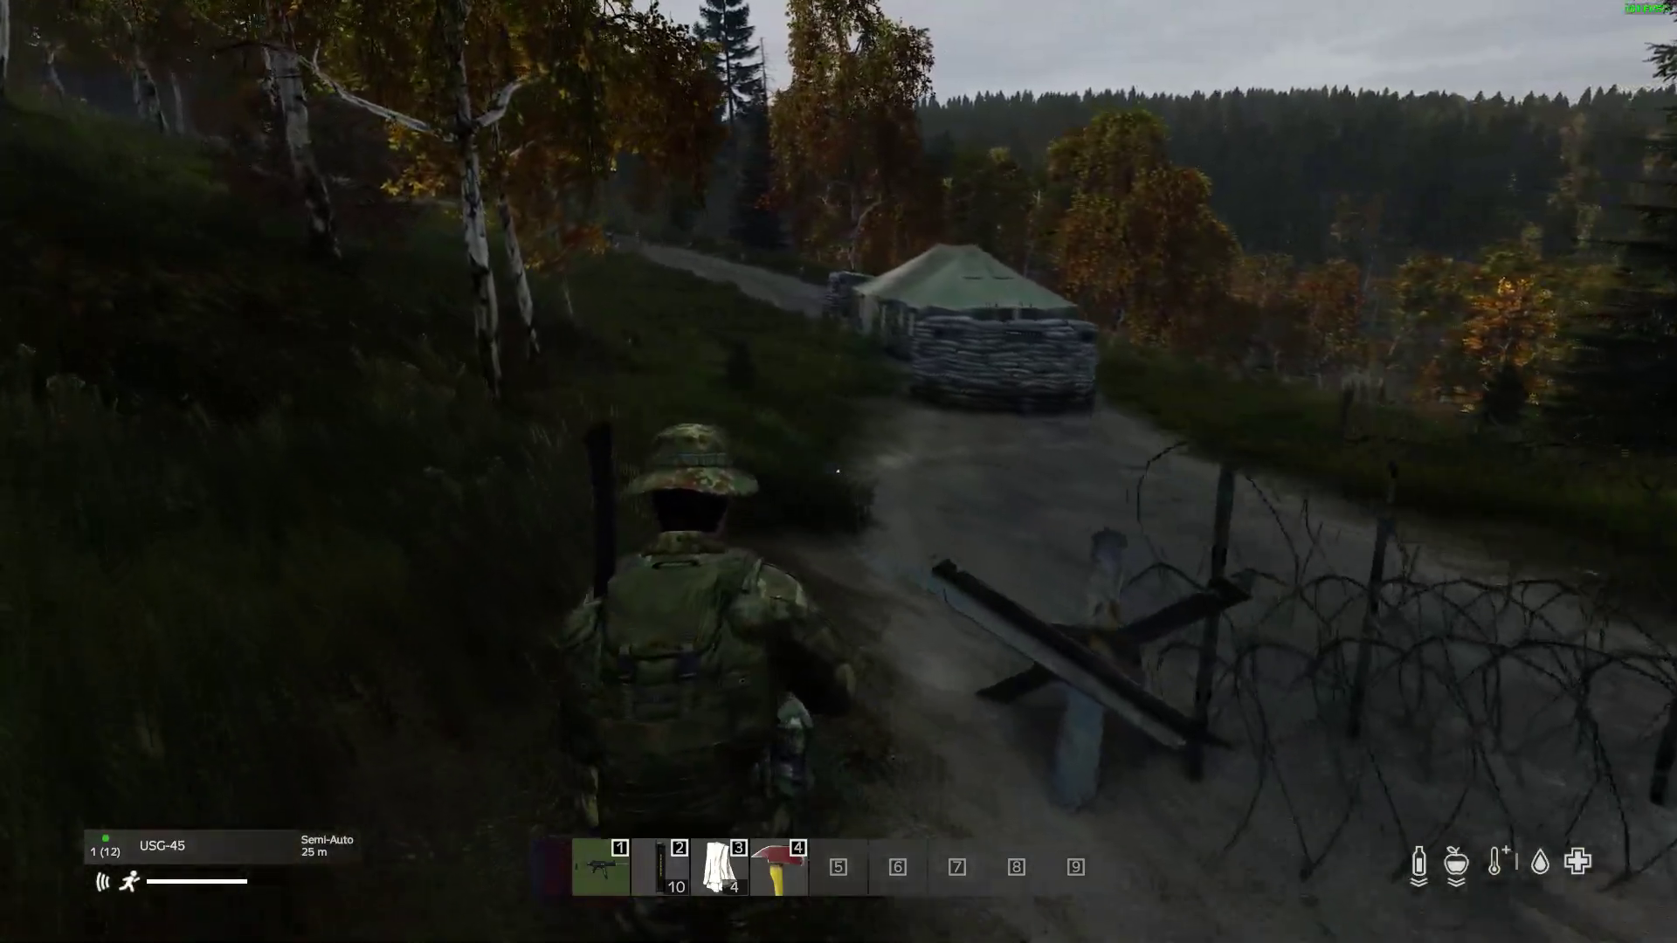
{"action": "key", "text": "w"}
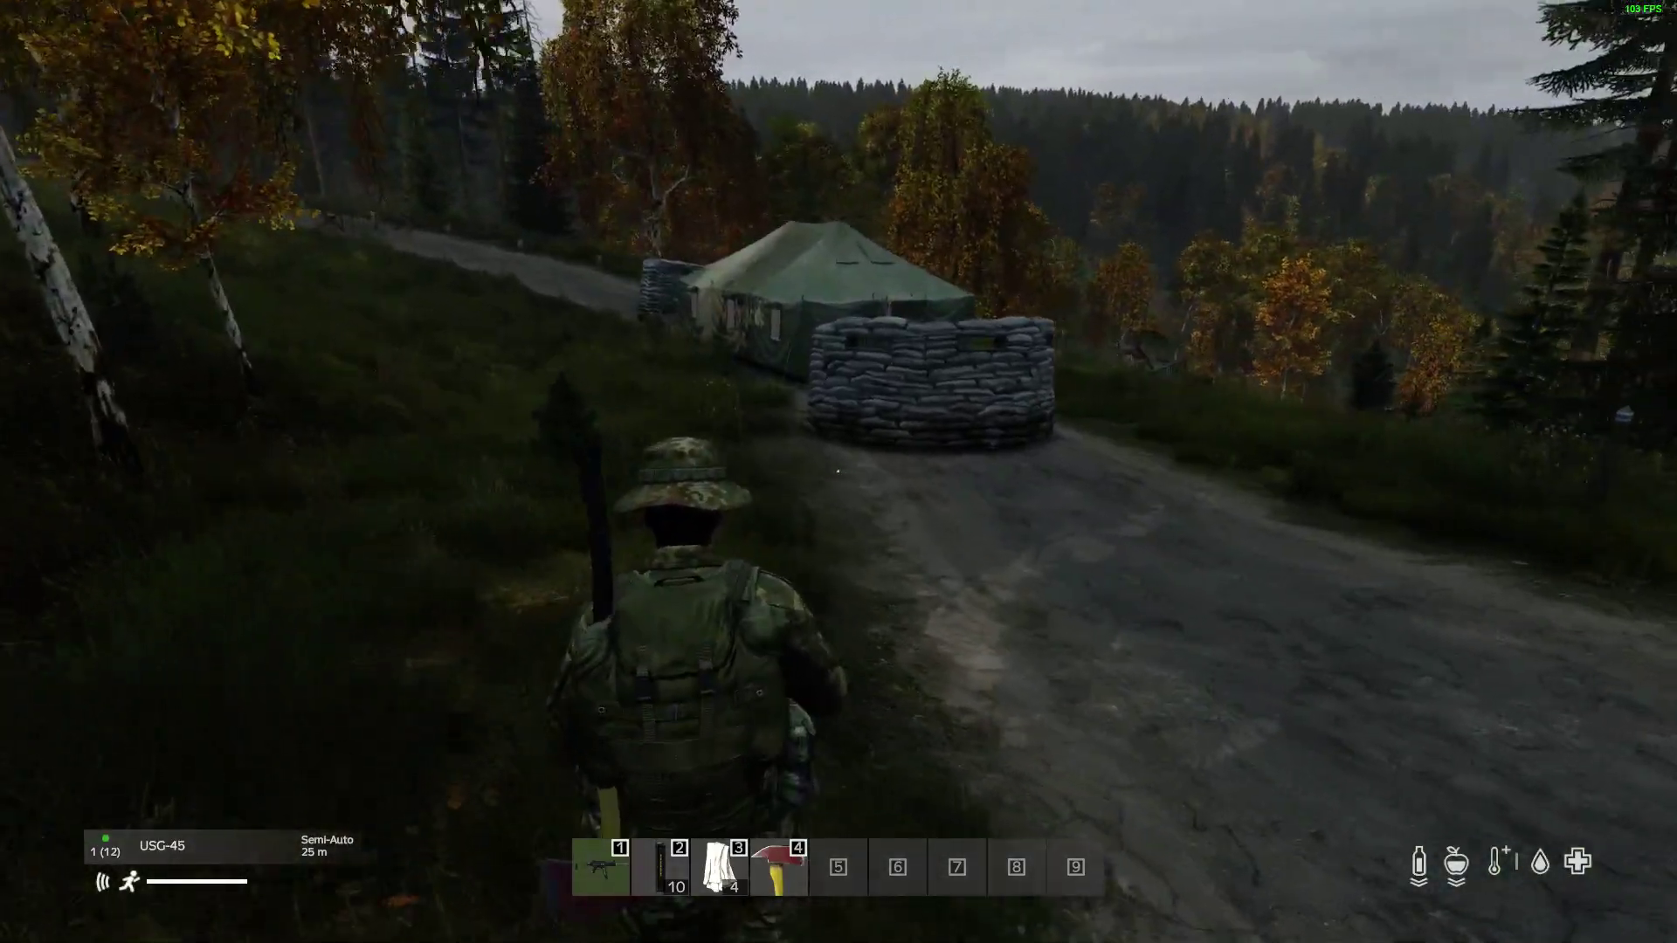
{"action": "key", "text": "w"}
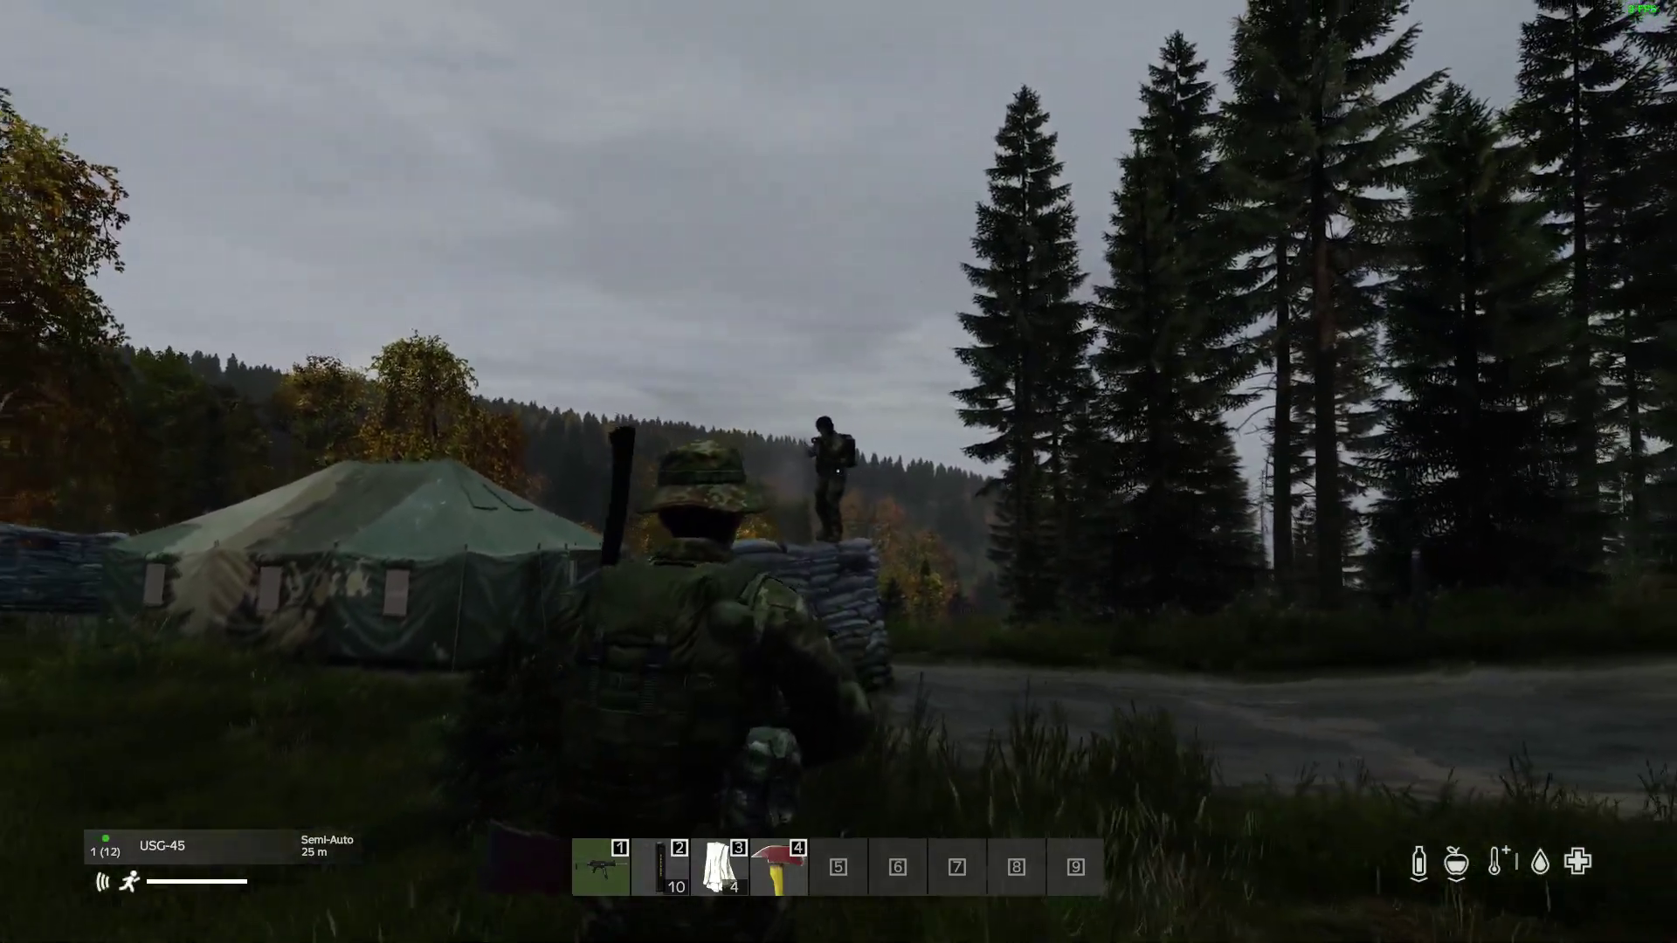
Crouch by the sandbag wall, shoot the guard there, and move closer.
{"action": "key", "text": "c"}
{"action": "key", "text": "space"}
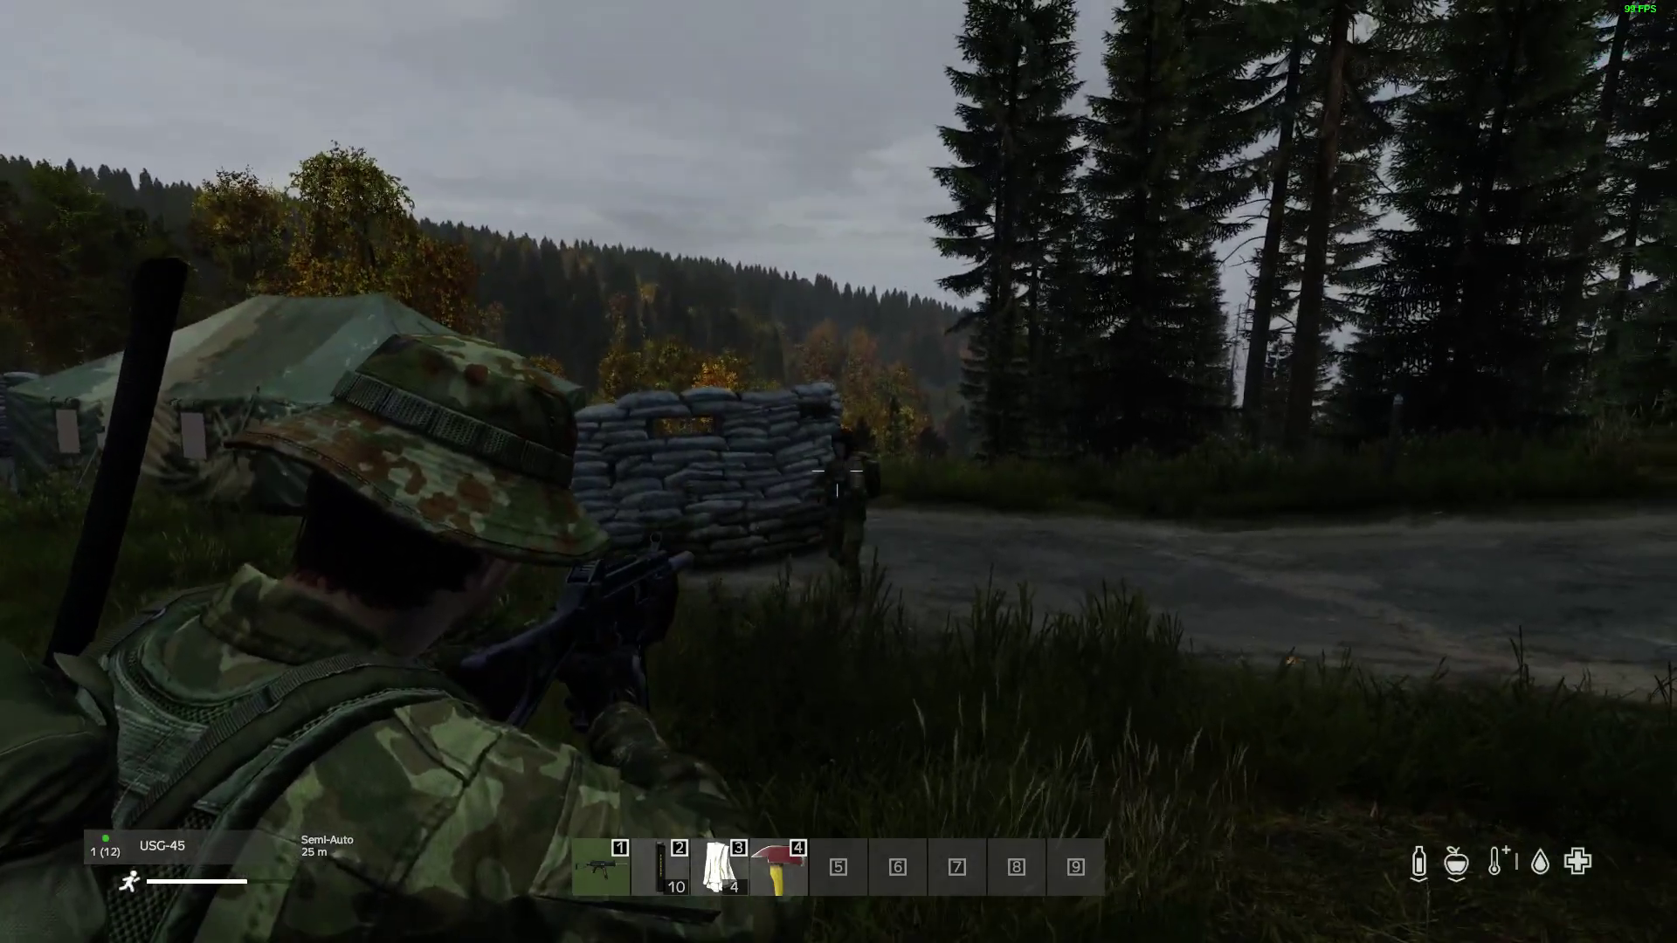
{"action": "left_click", "coordinate": [838, 471]}
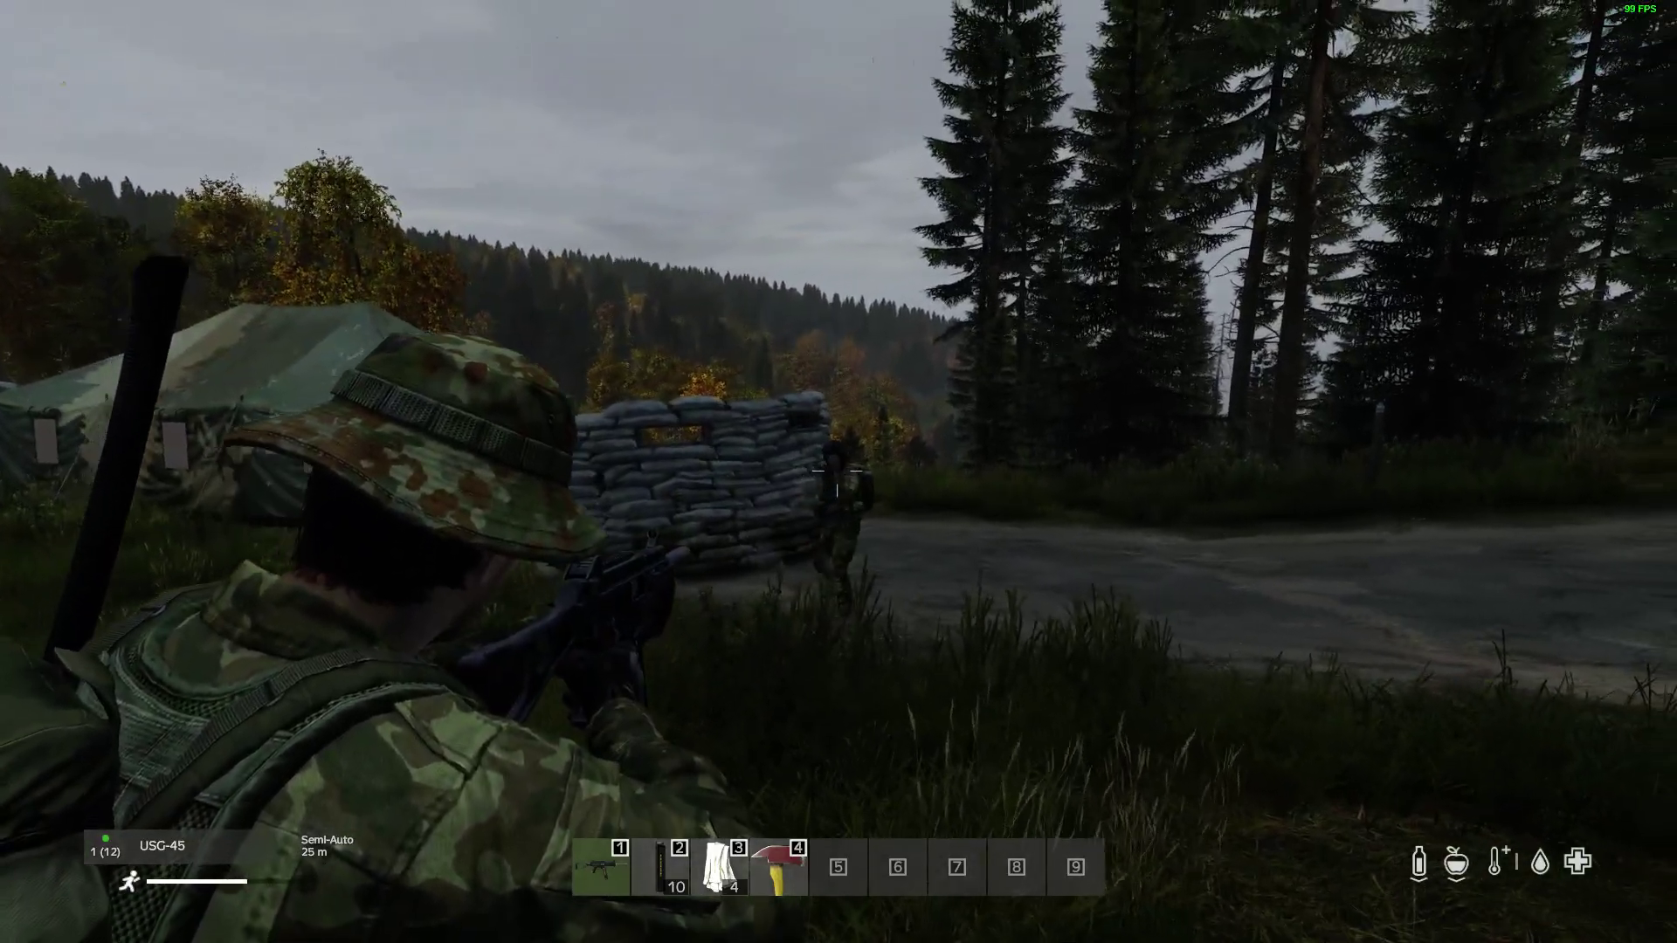
{"action": "left_click", "coordinate": [838, 472]}
{"action": "key", "text": "w"}
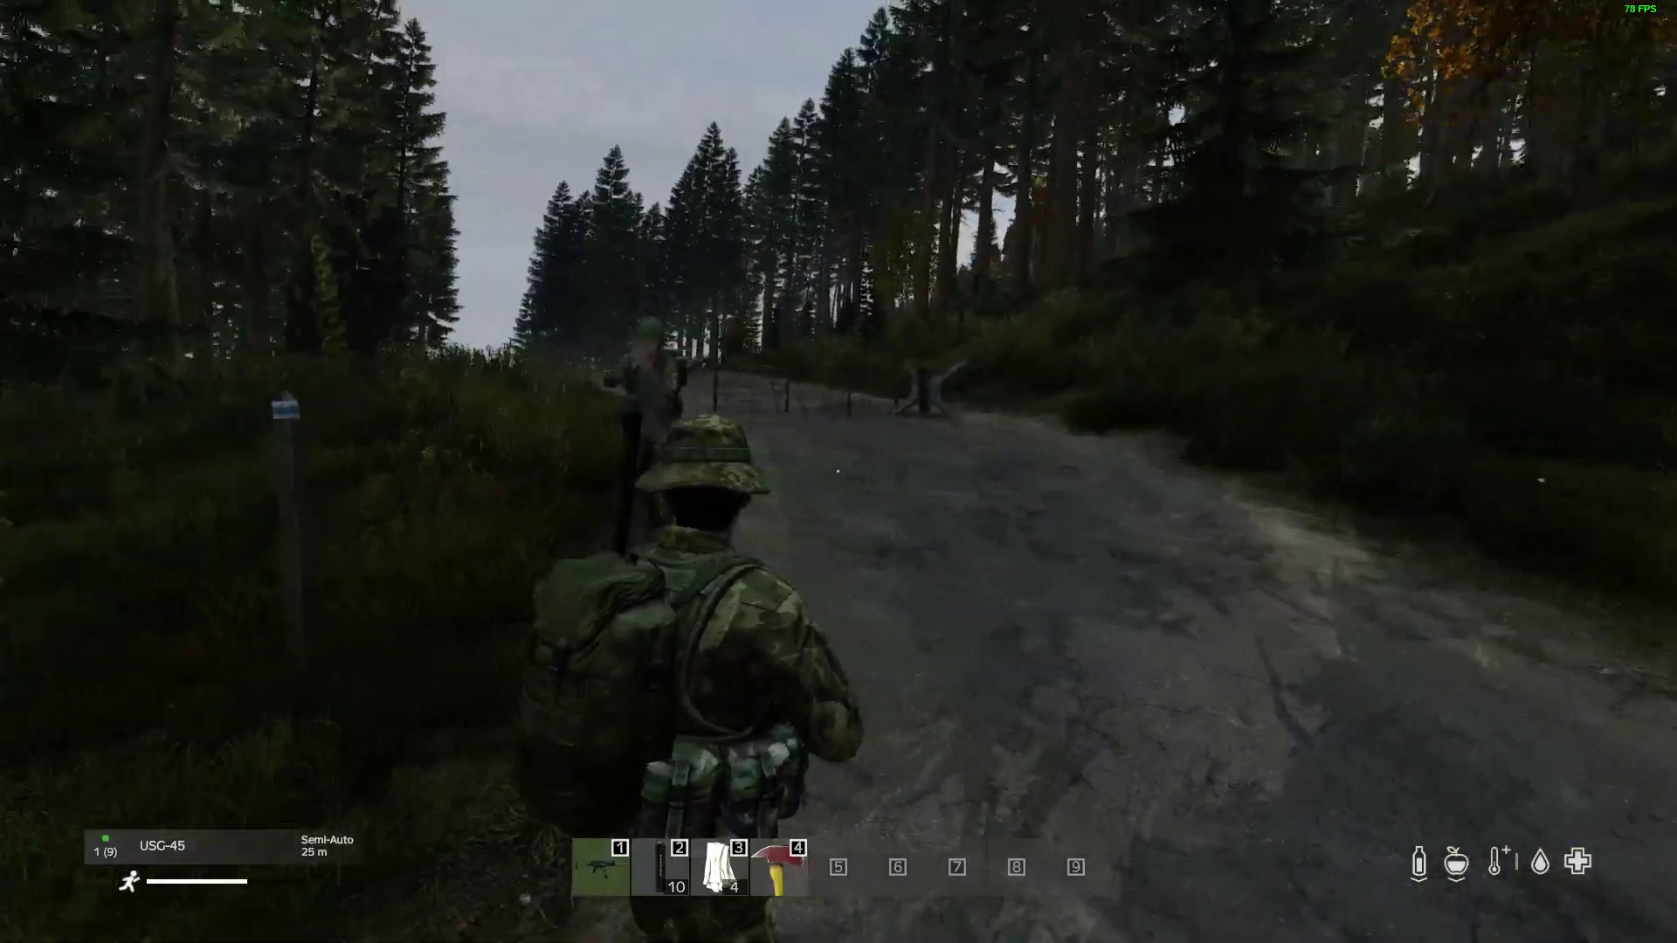
Shoot the last soldier on the forest road and walk up to his body.
{"action": "right_click", "coordinate": [839, 472]}
{"action": "left_click", "coordinate": [839, 472]}
{"action": "left_click", "coordinate": [838, 471]}
{"action": "left_click", "coordinate": [838, 471]}
{"action": "left_click", "coordinate": [838, 471]}
{"action": "left_click", "coordinate": [839, 471]}
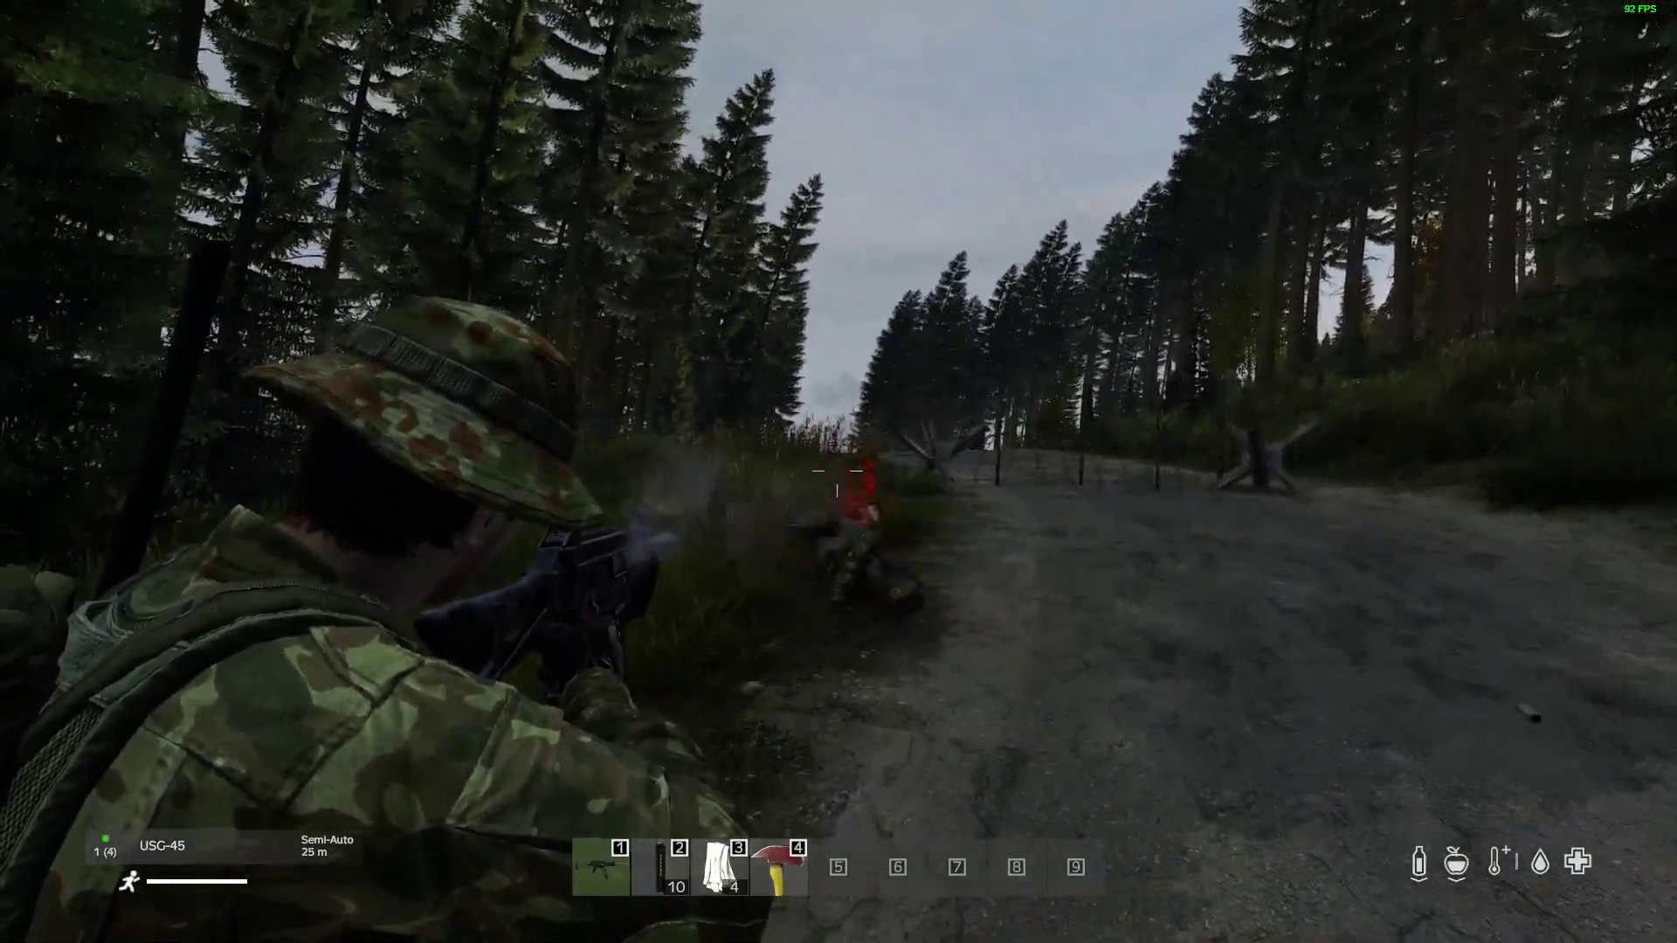
{"action": "key", "text": "w"}
{"action": "key", "text": "w"}
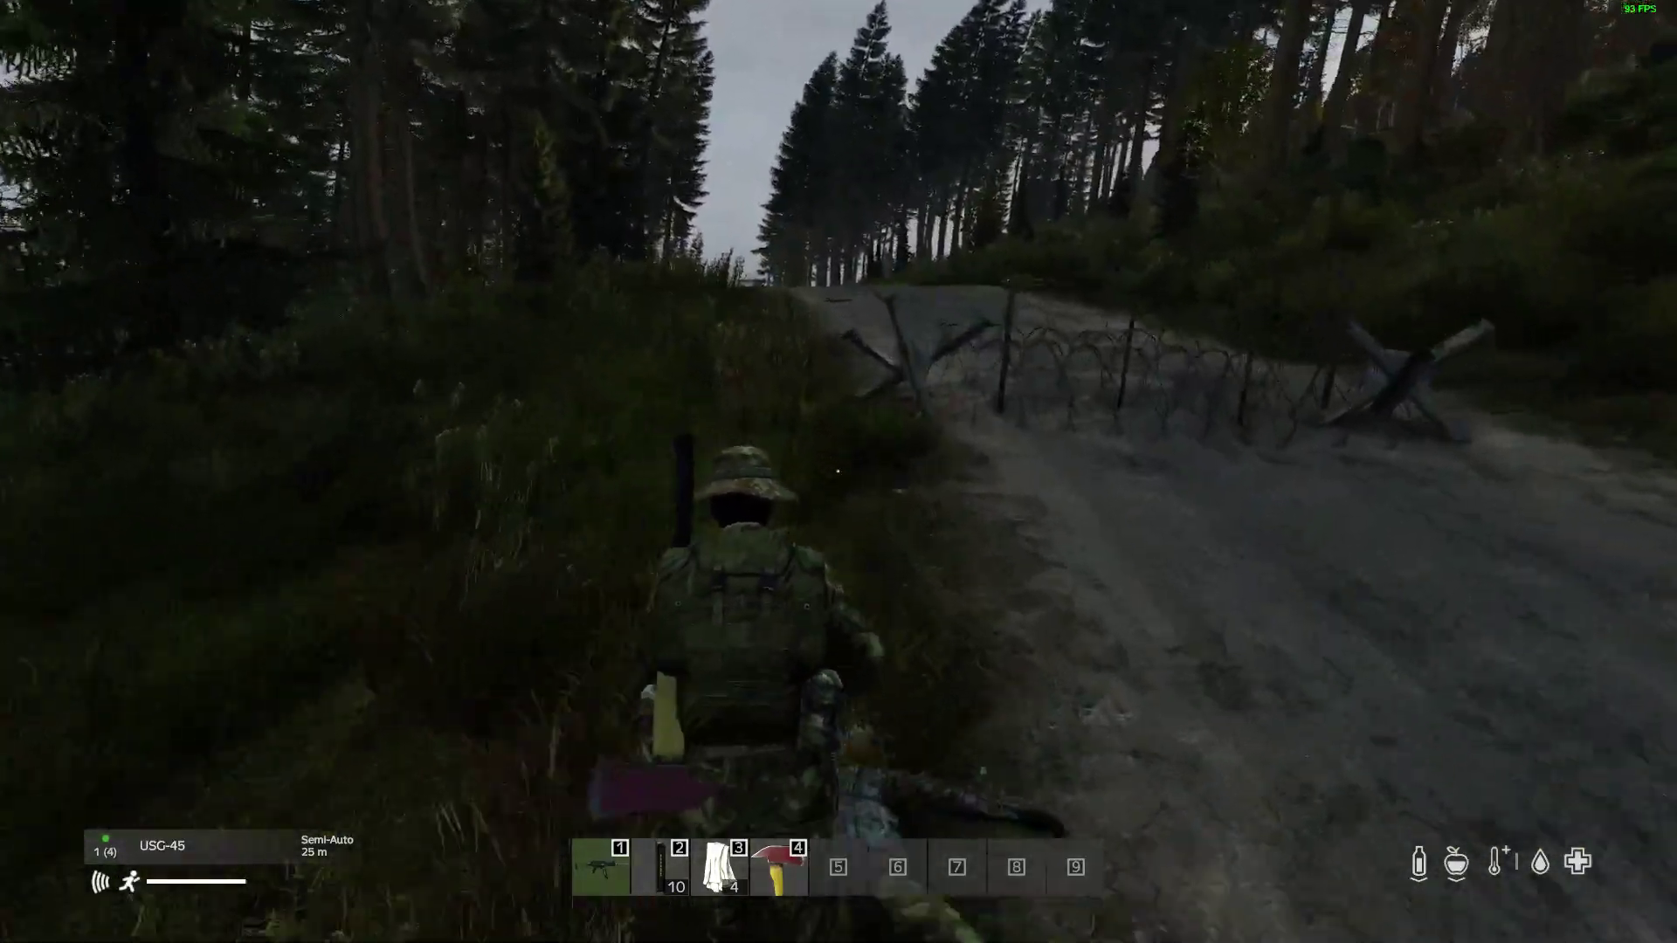
{"action": "key", "text": "w"}
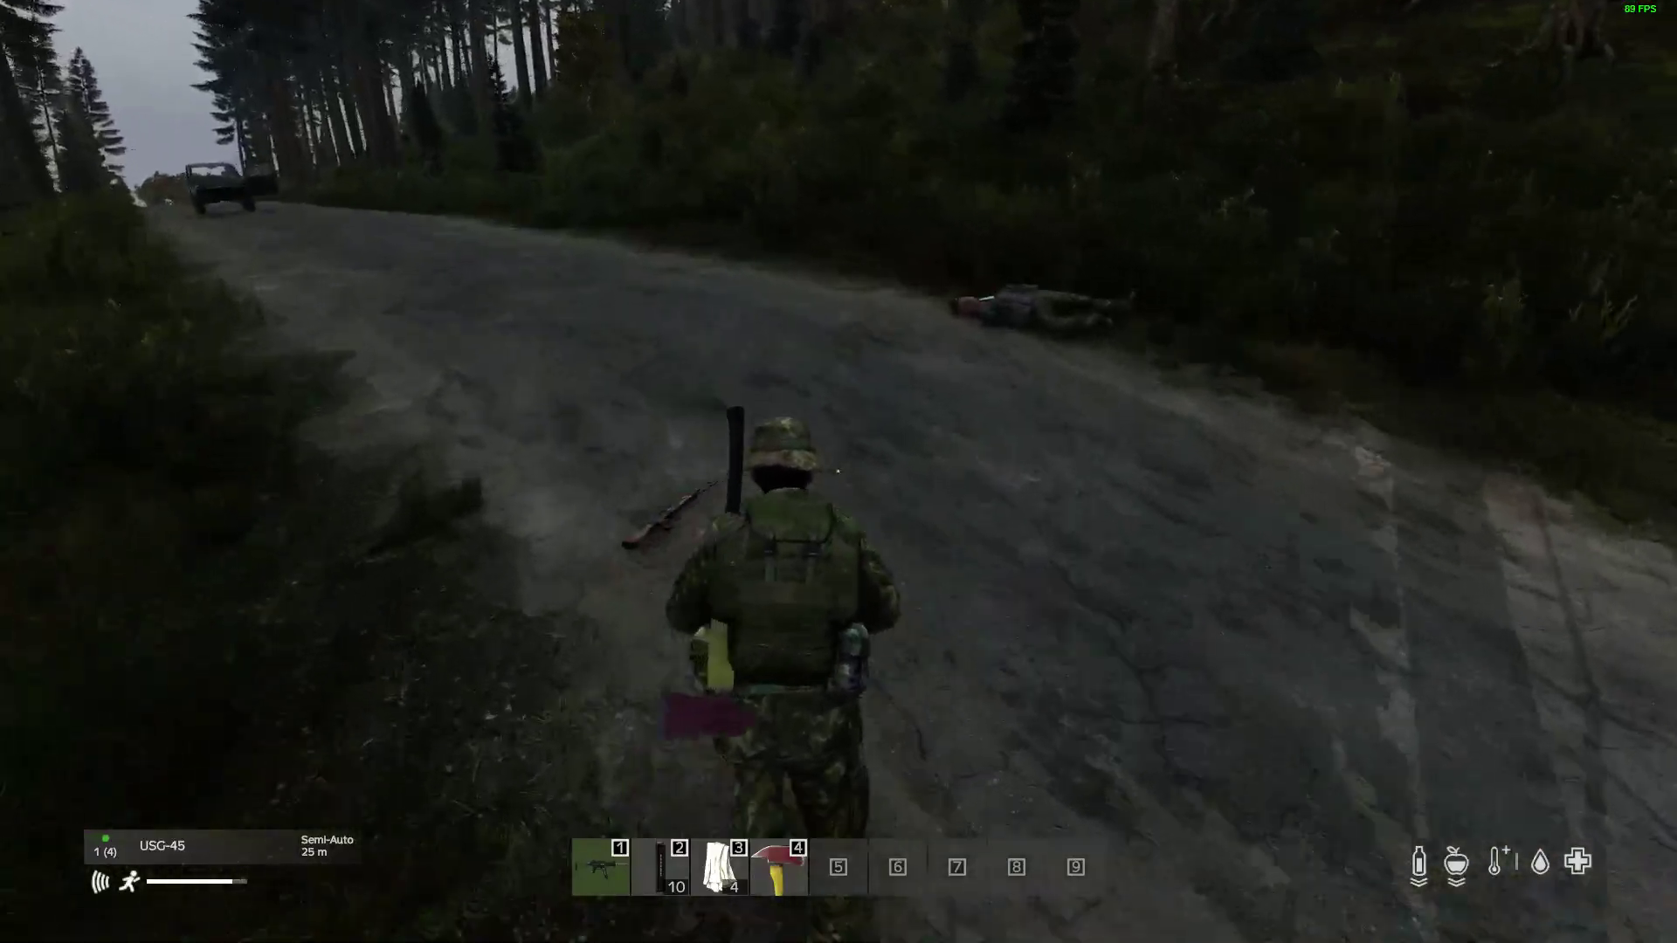
{"action": "key", "text": "w"}
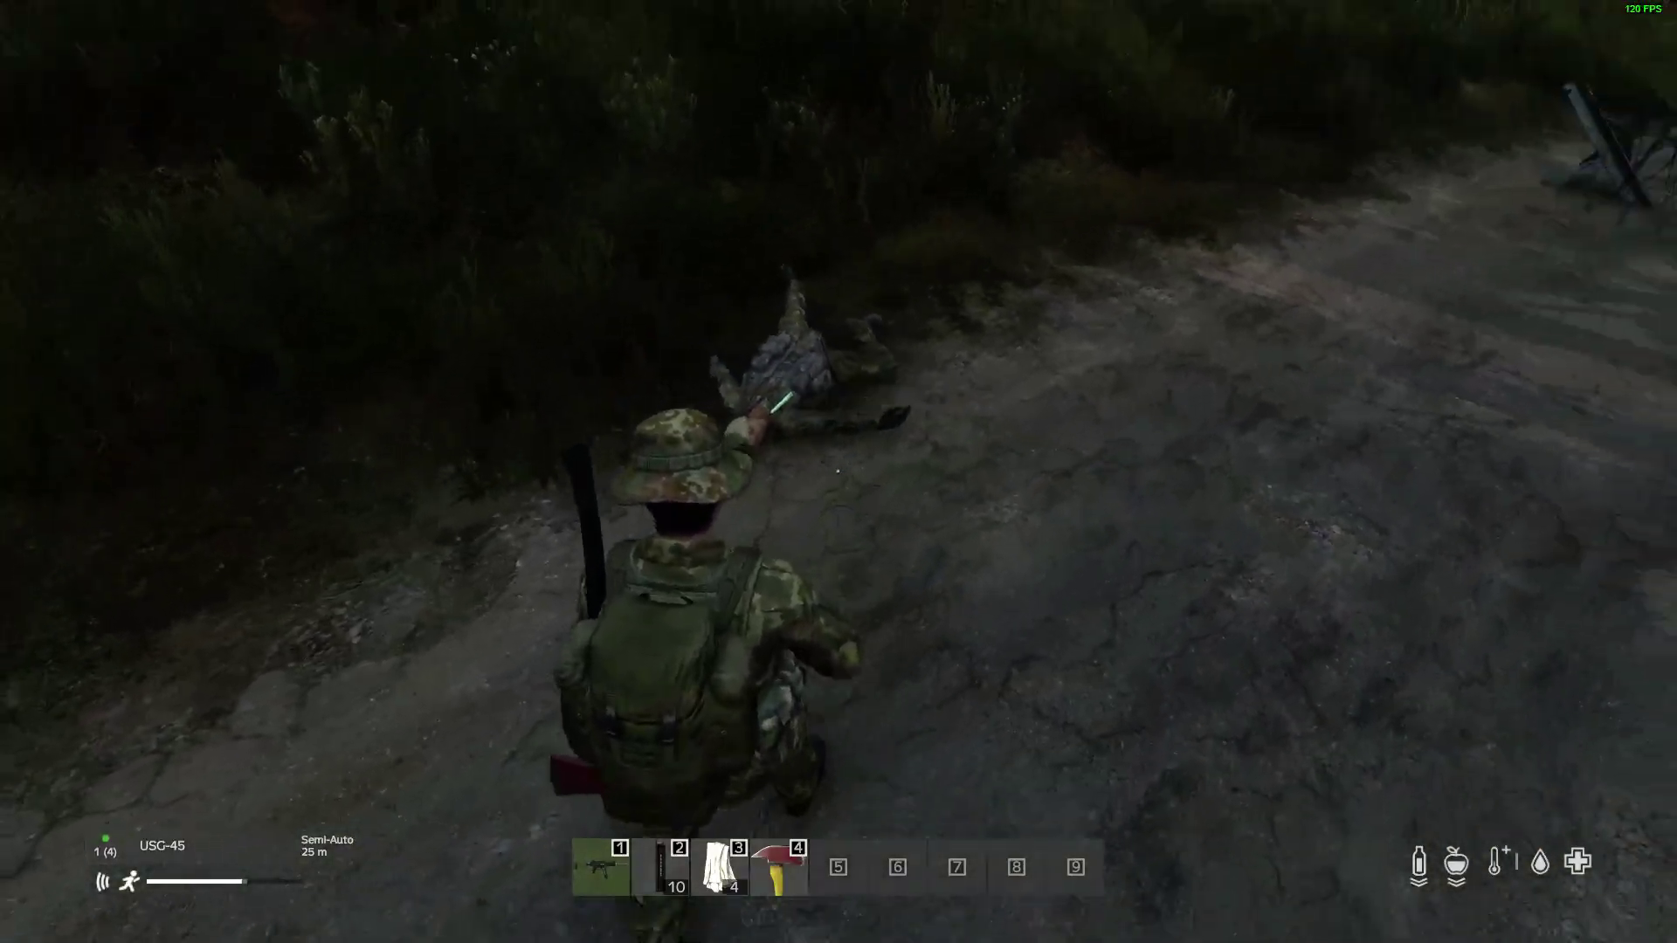
{"action": "key", "text": "s"}
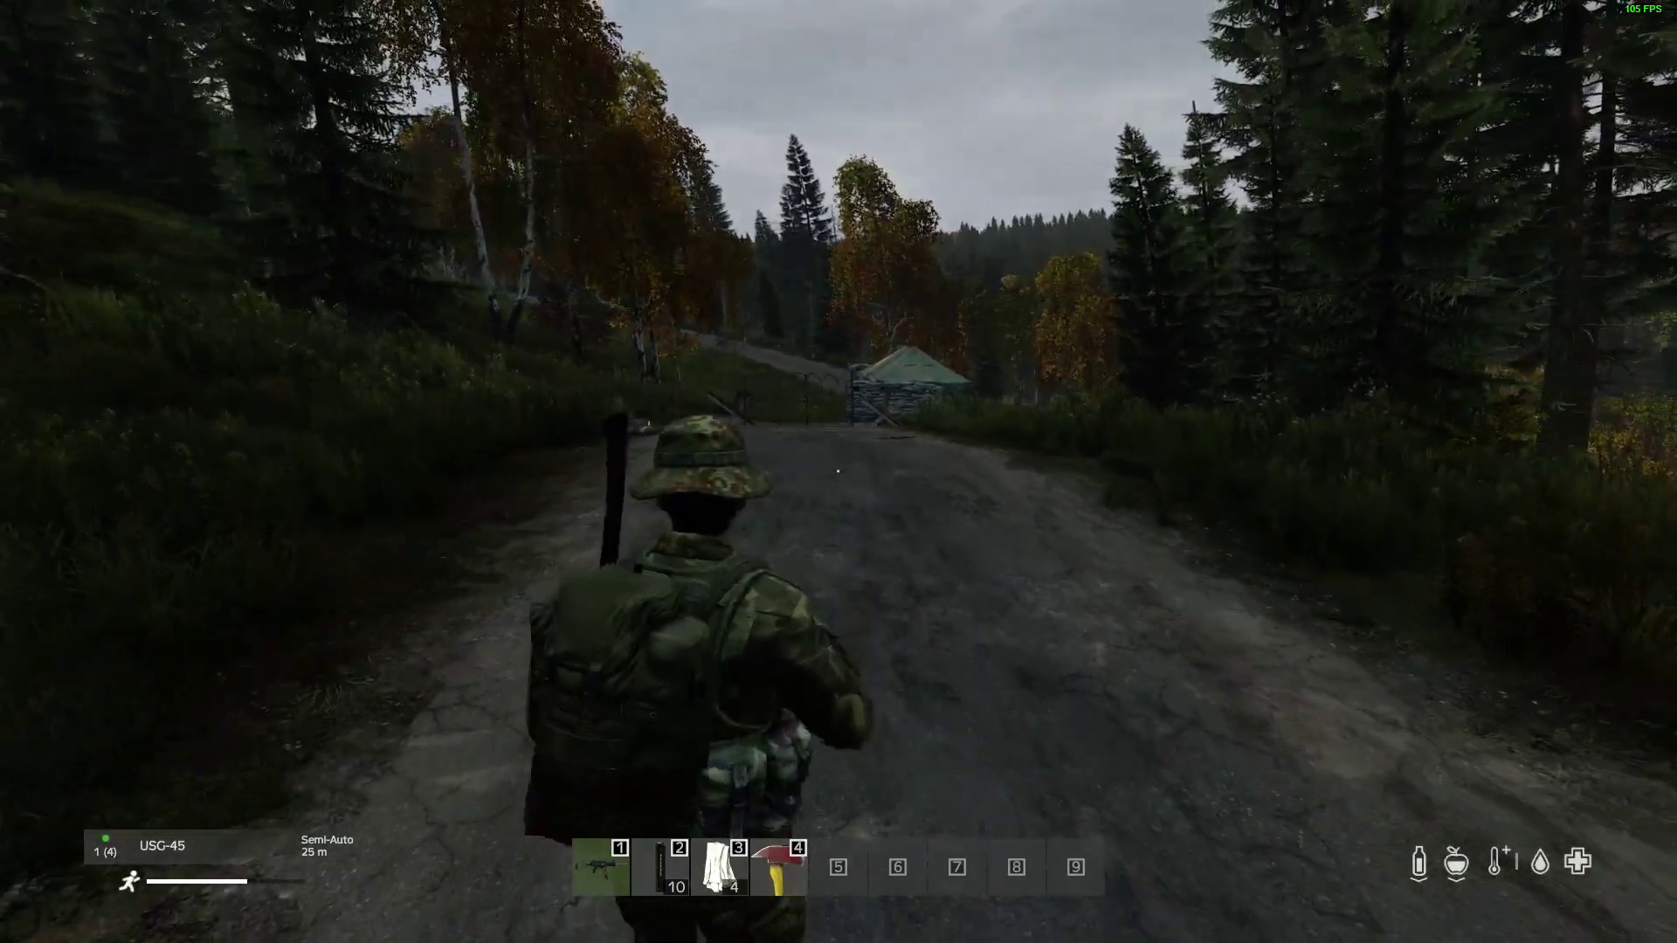
Exit the server immediately from the pause menu, skipping the countdown.
{"action": "key", "text": "Escape"}
{"action": "left_click", "coordinate": [1416, 696]}
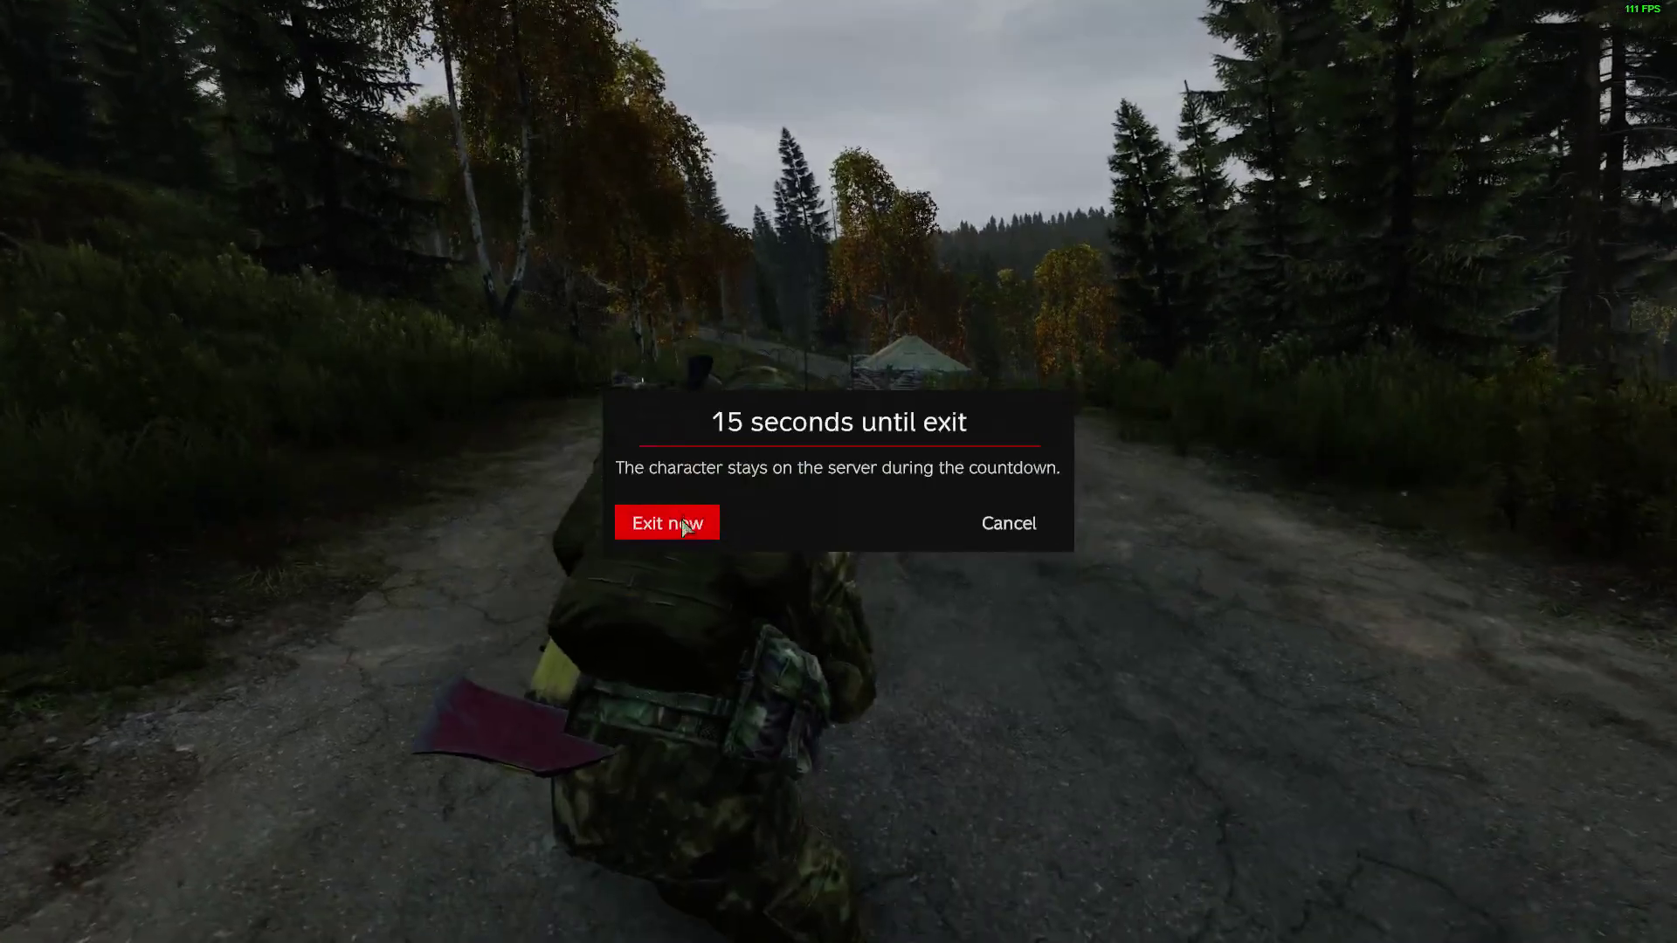
{"action": "left_click", "coordinate": [685, 521]}
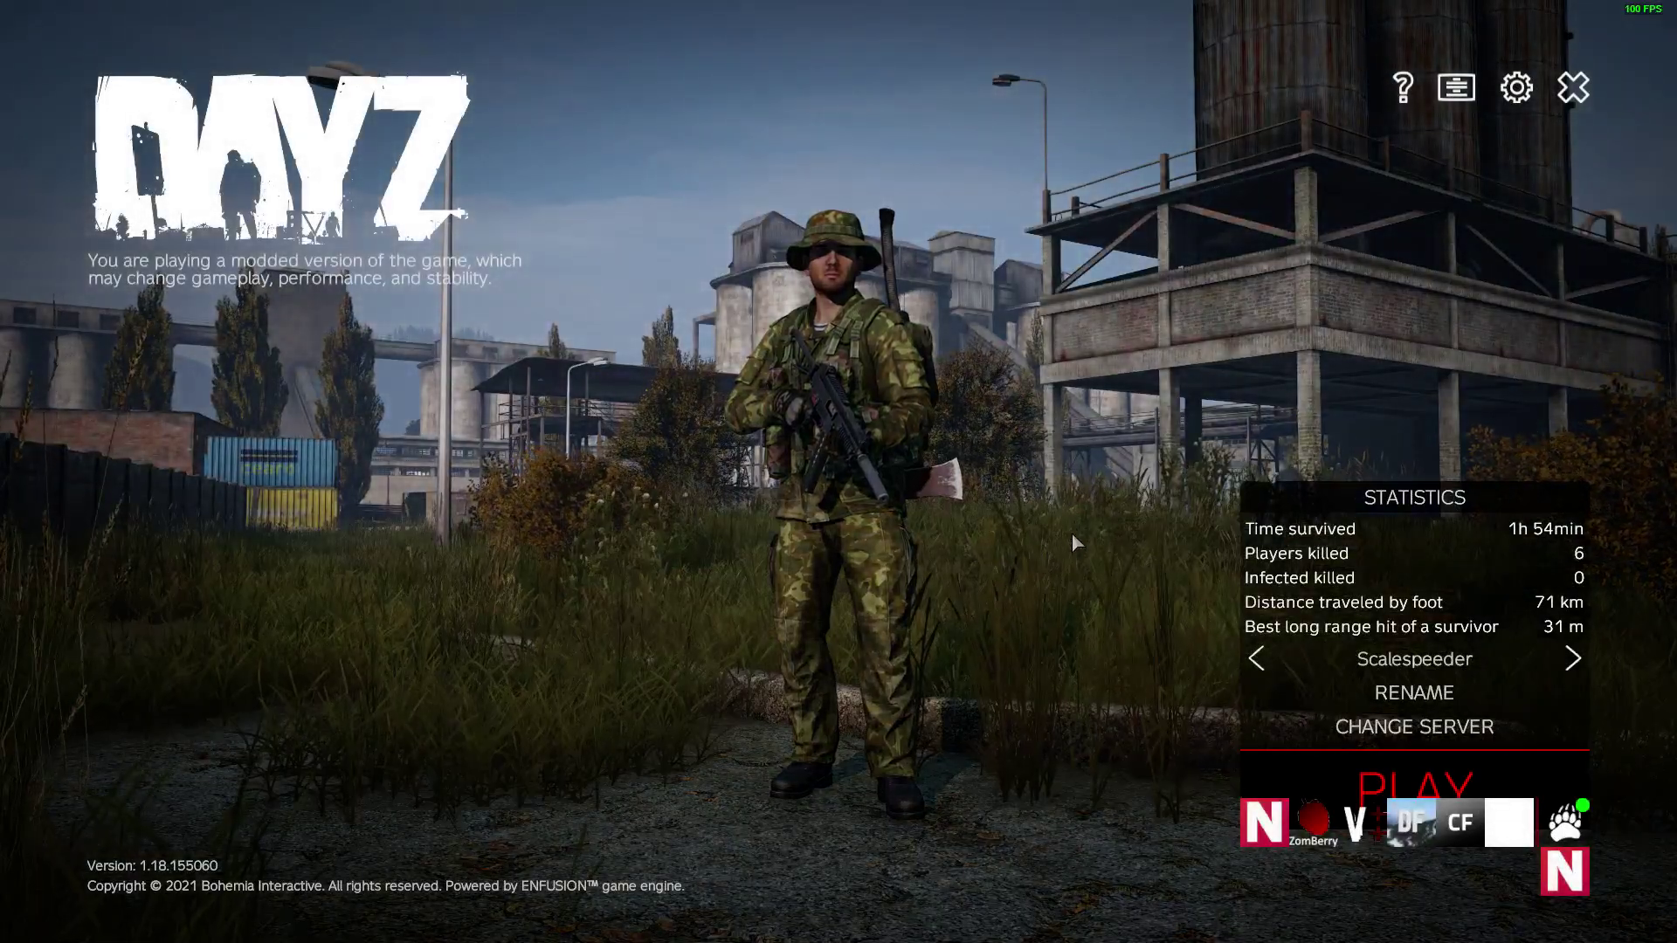
Switch from DayZ to Chrome and show the DayZ-Expansion-AI Workshop tab.
{"action": "key", "text": "alt+Tab"}
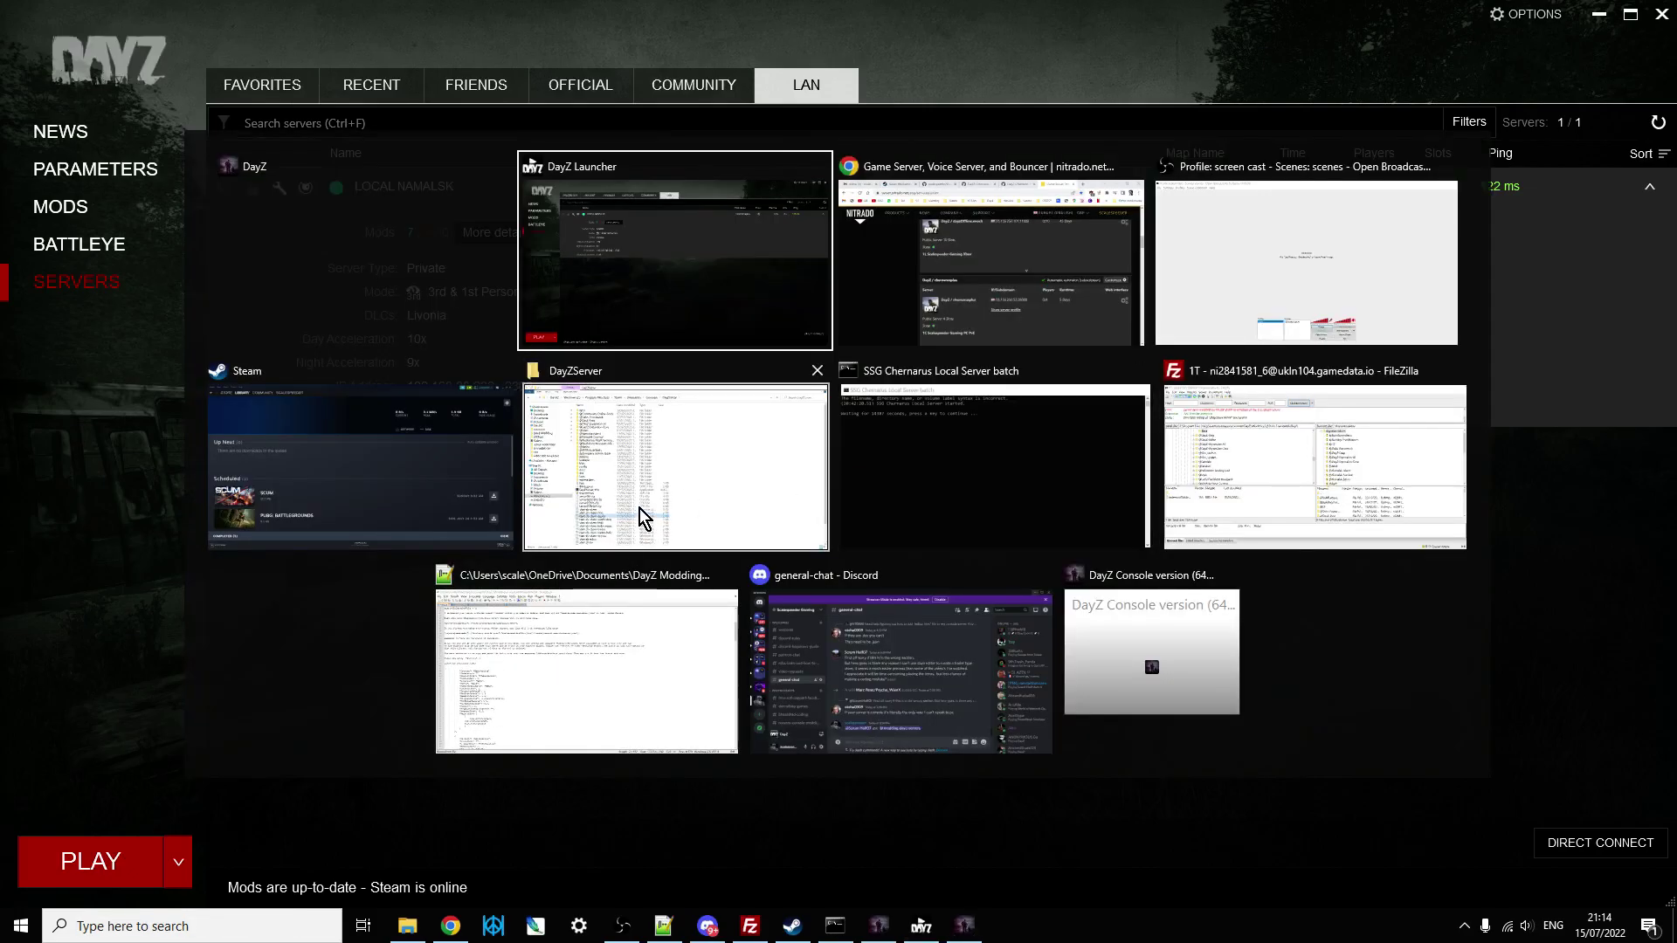
{"action": "key", "text": "Tab"}
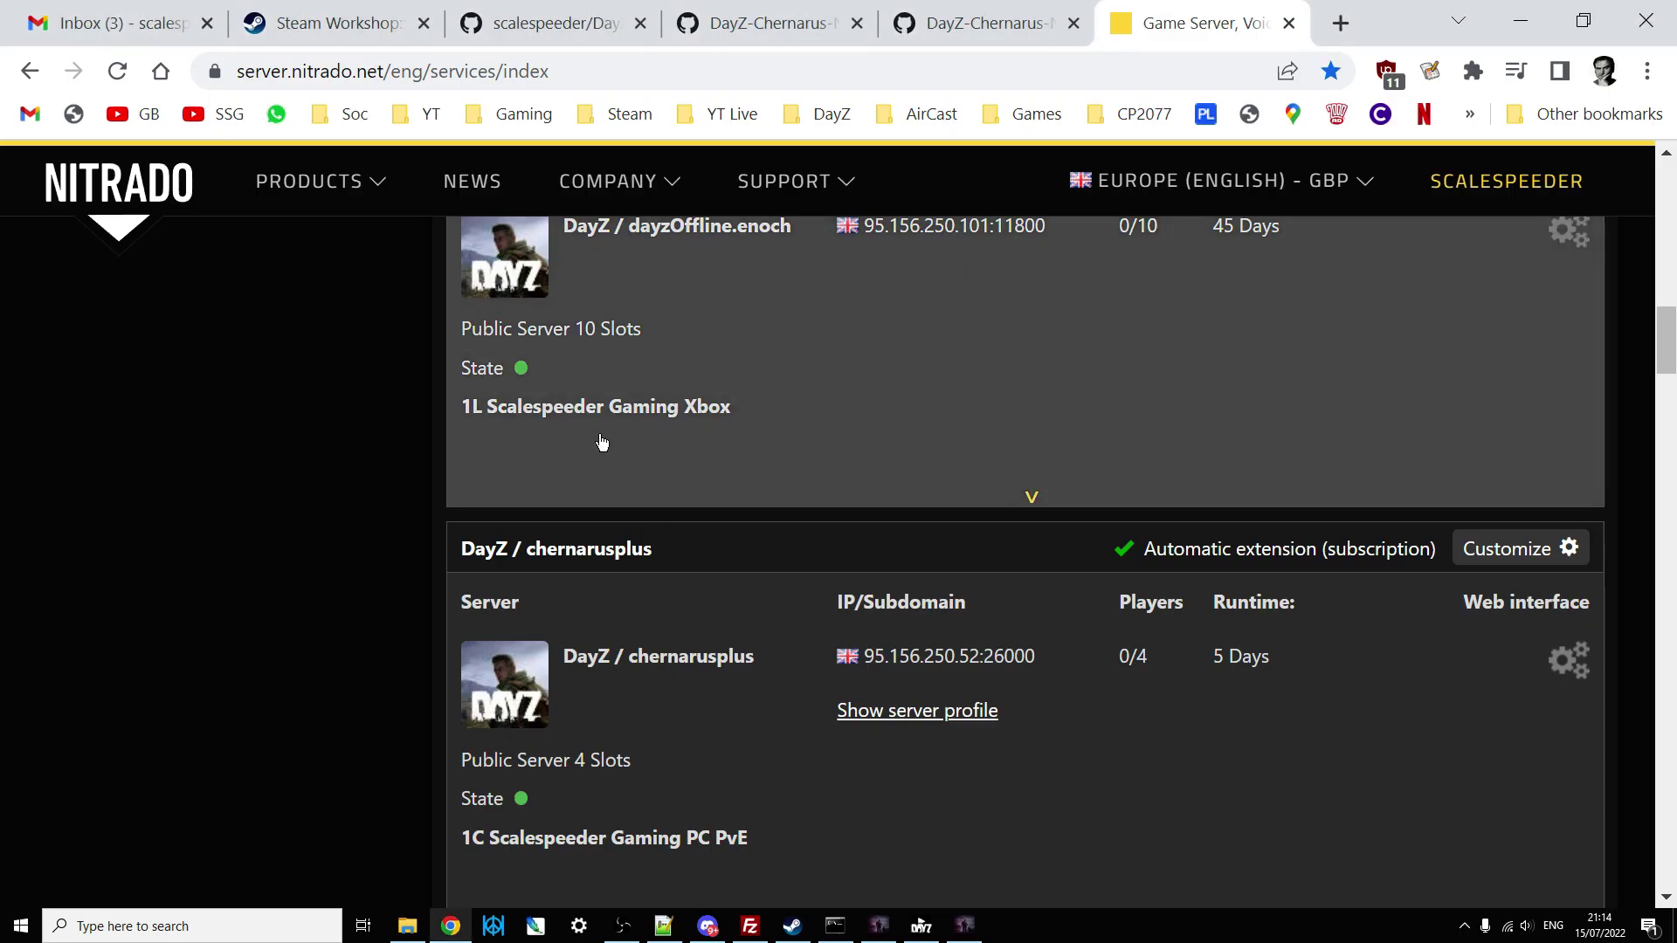
{"action": "left_click", "coordinate": [290, 29]}
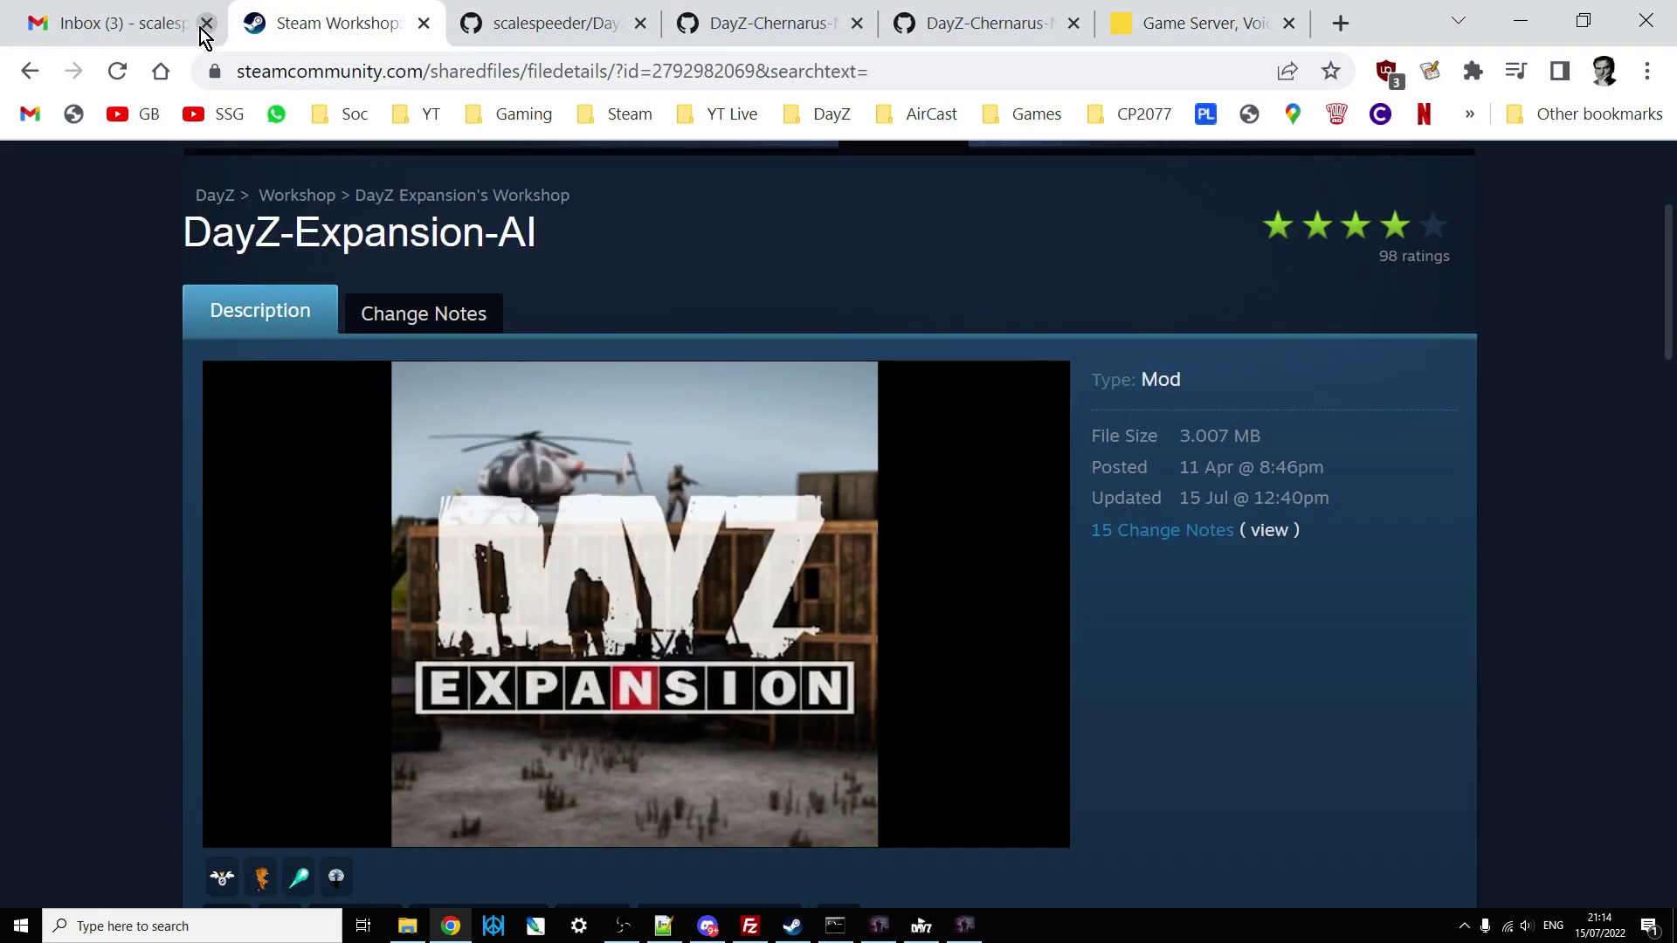
{"action": "left_click", "coordinate": [561, 29]}
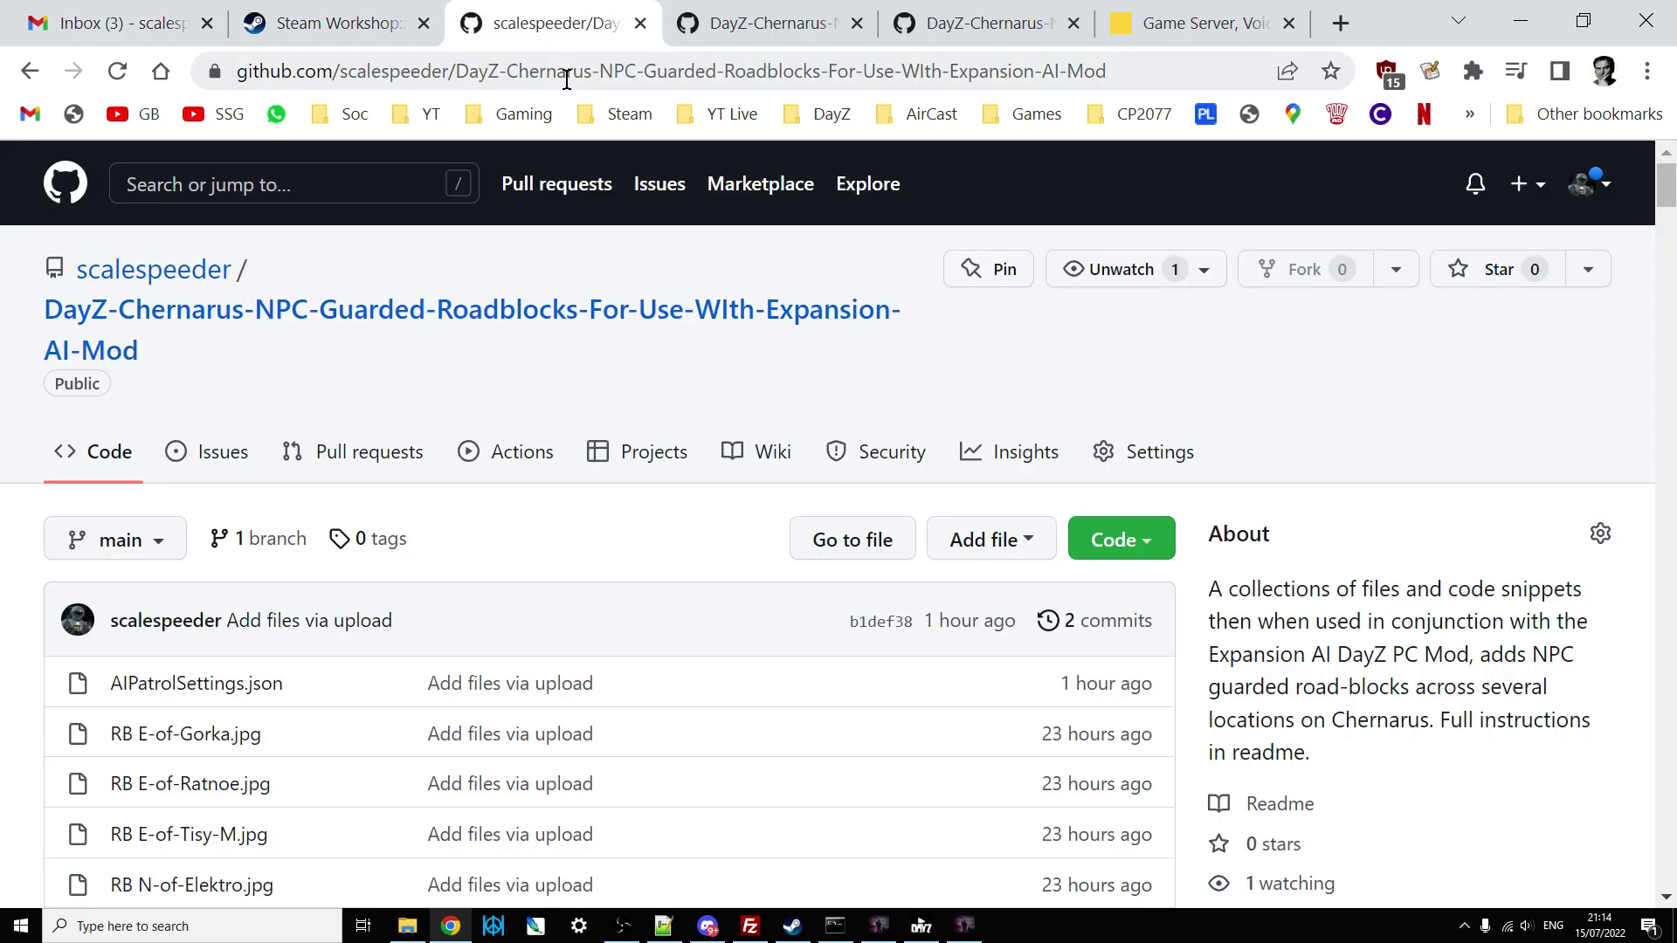
{"action": "left_click", "coordinate": [332, 25]}
Scroll through the Workshop page's features and installation sections and back to the top.
{"action": "scroll", "coordinate": [554, 306], "scroll_direction": "down", "scroll_amount": 2}
{"action": "scroll", "coordinate": [626, 351], "scroll_direction": "up", "scroll_amount": 2}
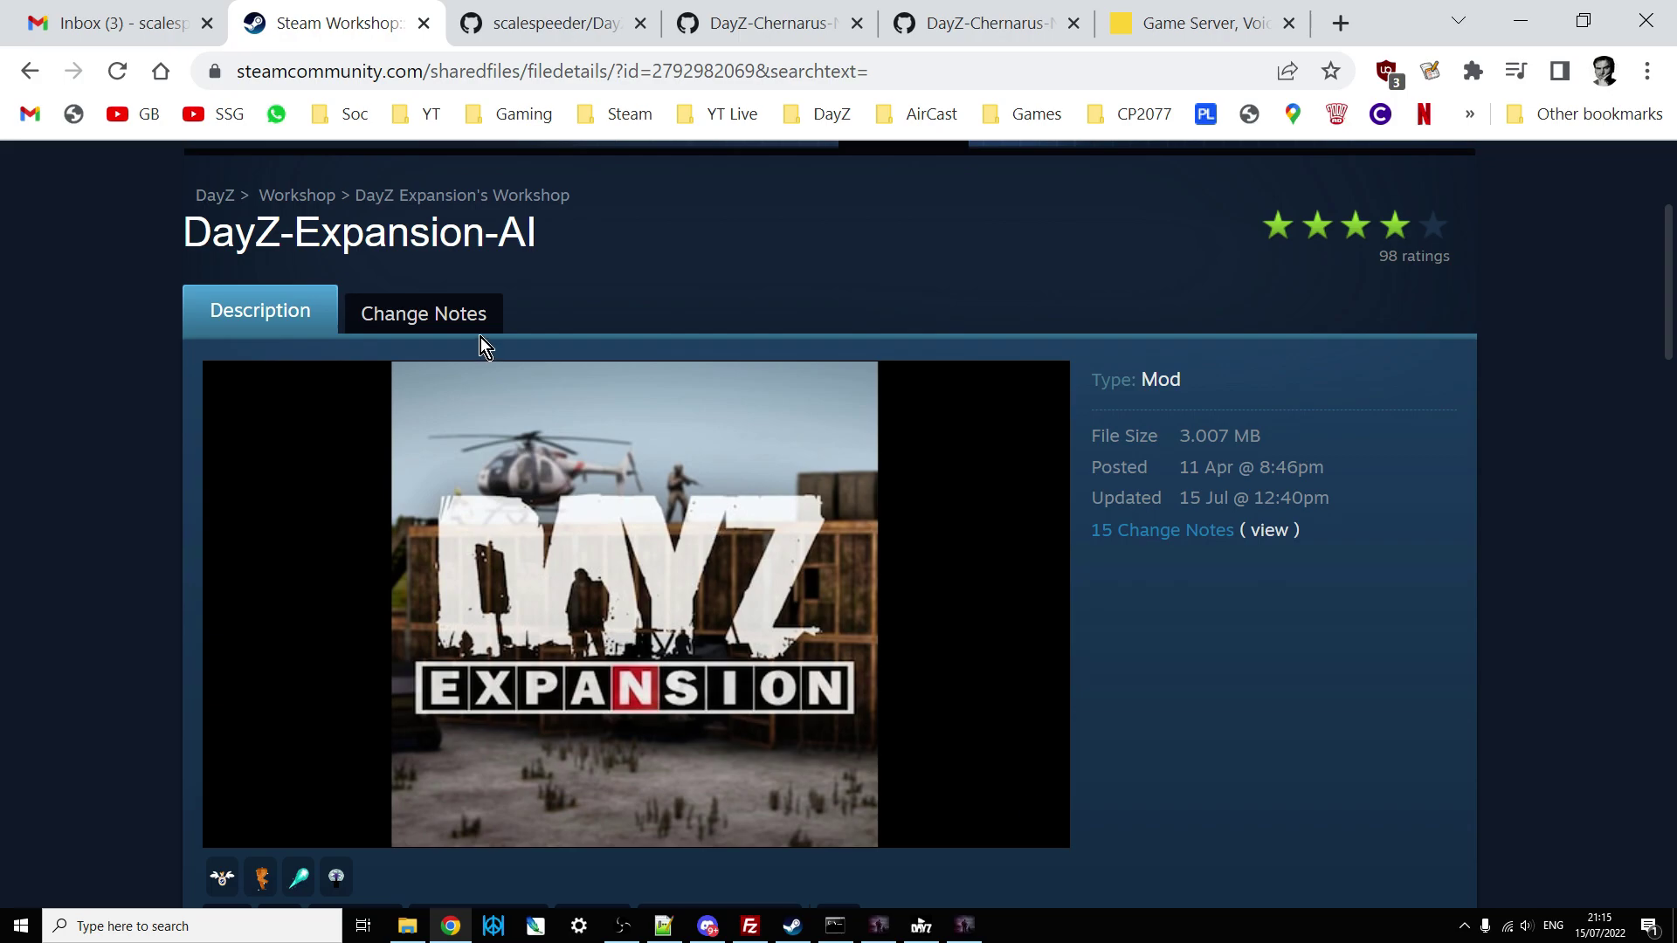
{"action": "scroll", "coordinate": [692, 677], "scroll_direction": "down", "scroll_amount": 3}
{"action": "scroll", "coordinate": [690, 674], "scroll_direction": "down", "scroll_amount": 12}
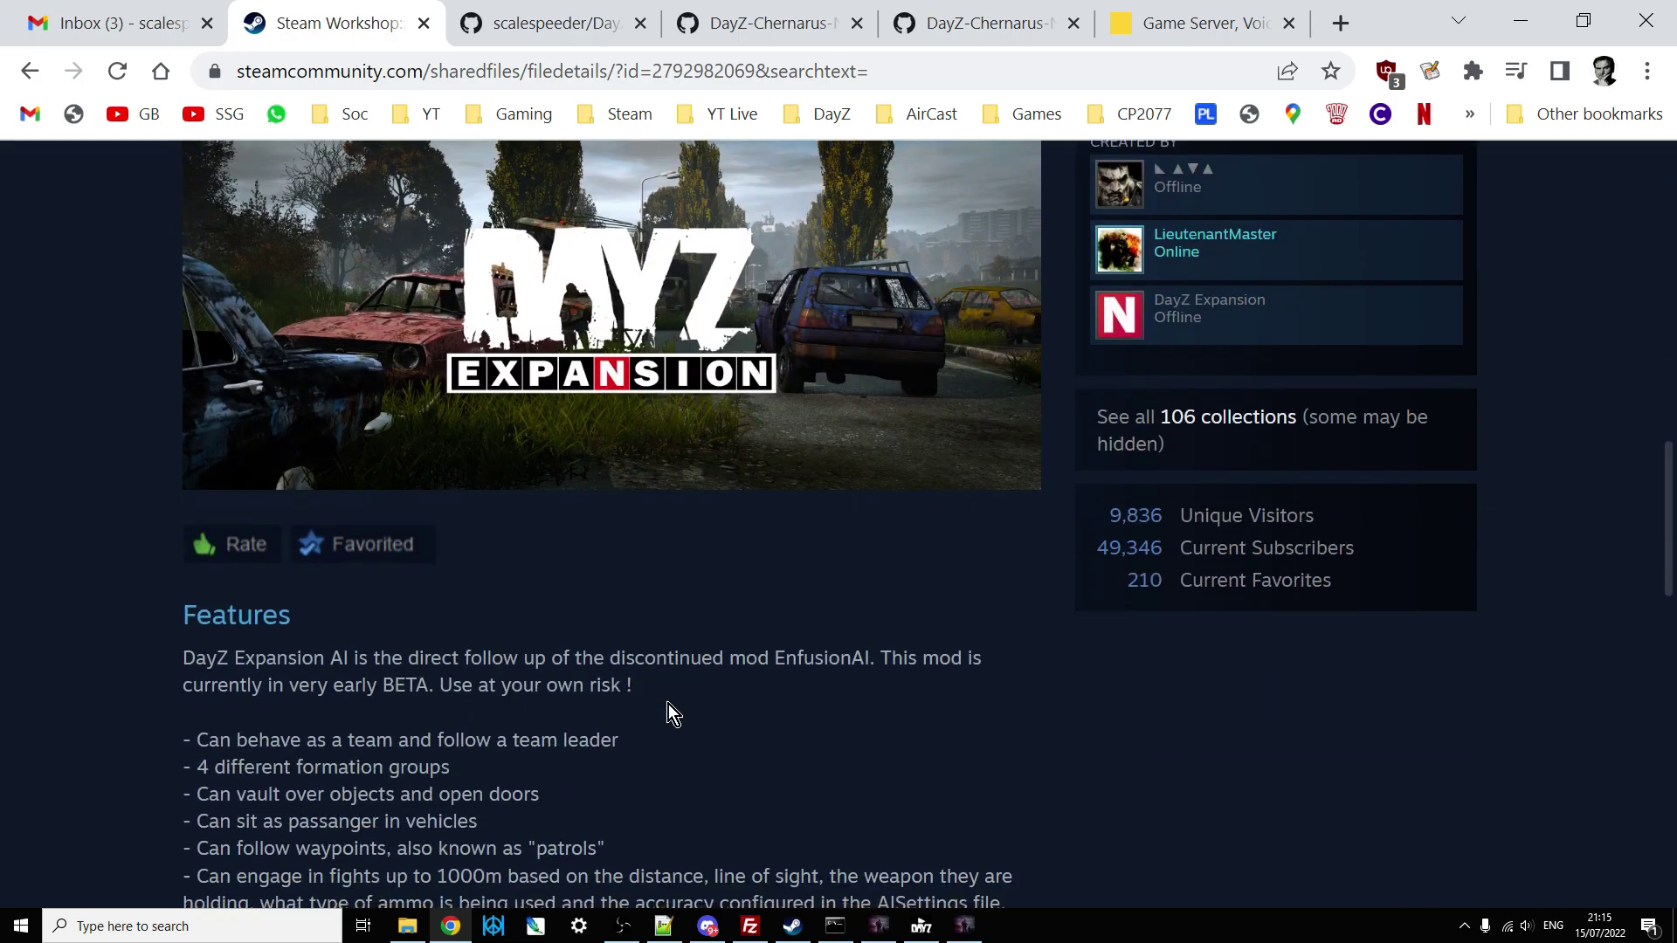
{"action": "scroll", "coordinate": [488, 612], "scroll_direction": "down", "scroll_amount": 4}
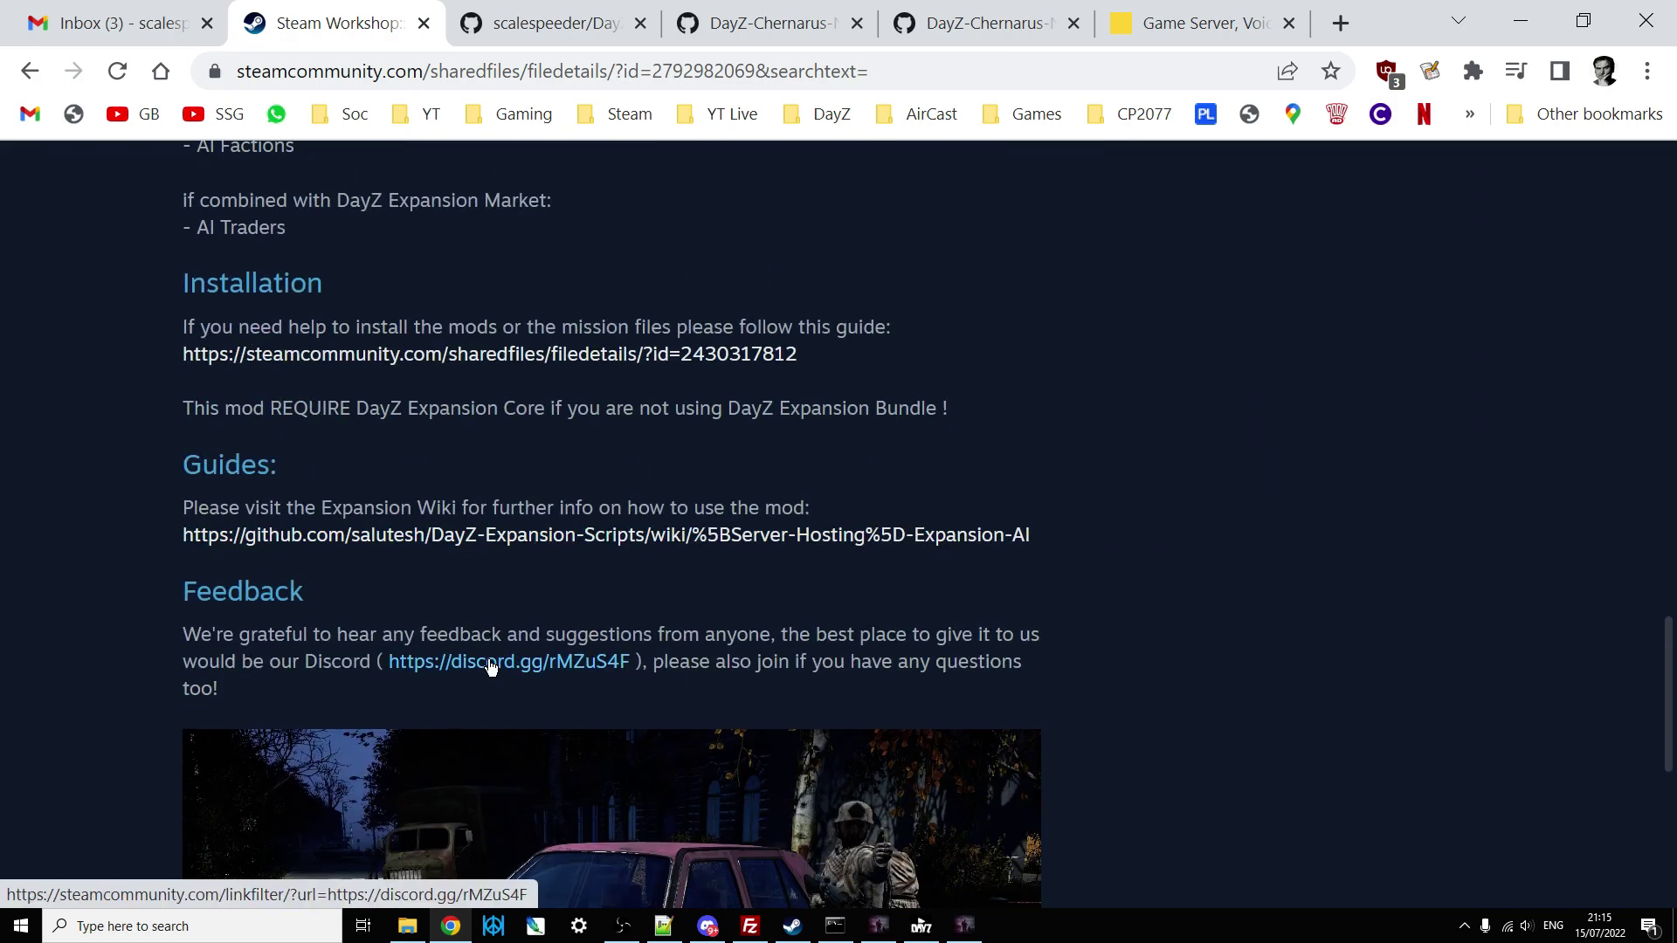
{"action": "scroll", "coordinate": [490, 662], "scroll_direction": "up", "scroll_amount": 15}
{"action": "scroll", "coordinate": [491, 662], "scroll_direction": "up", "scroll_amount": 8}
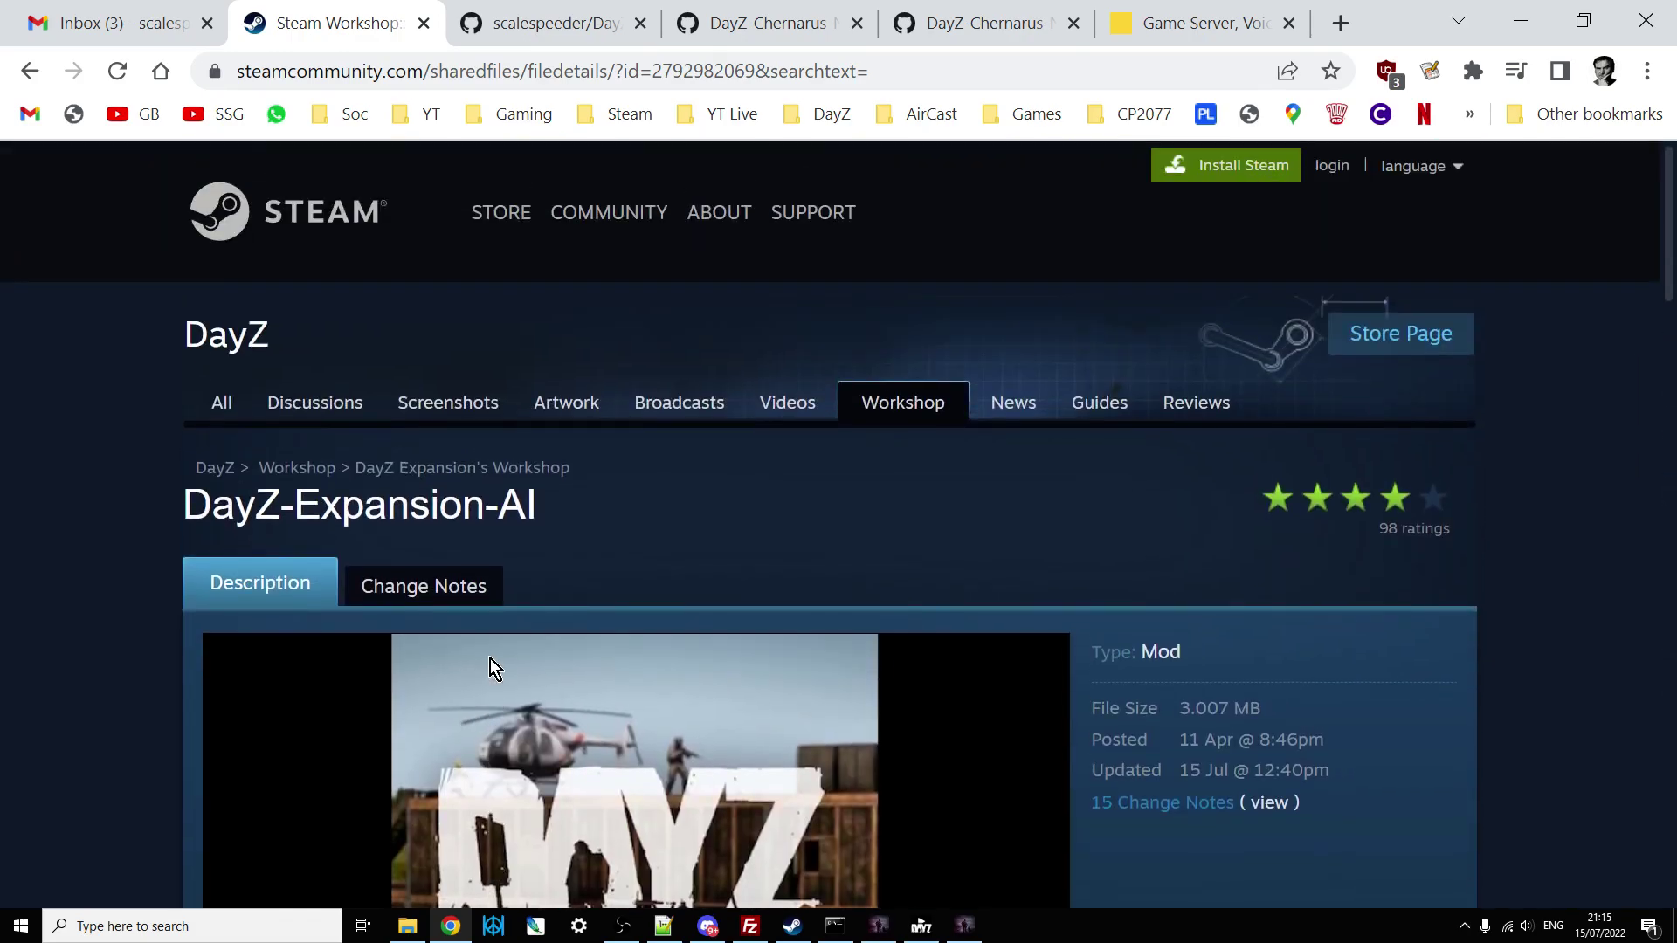
Open the DayZ-Chernarus-NPC-Guarded-Roadblocks repository and download it as a ZIP.
{"action": "left_click", "coordinate": [517, 24]}
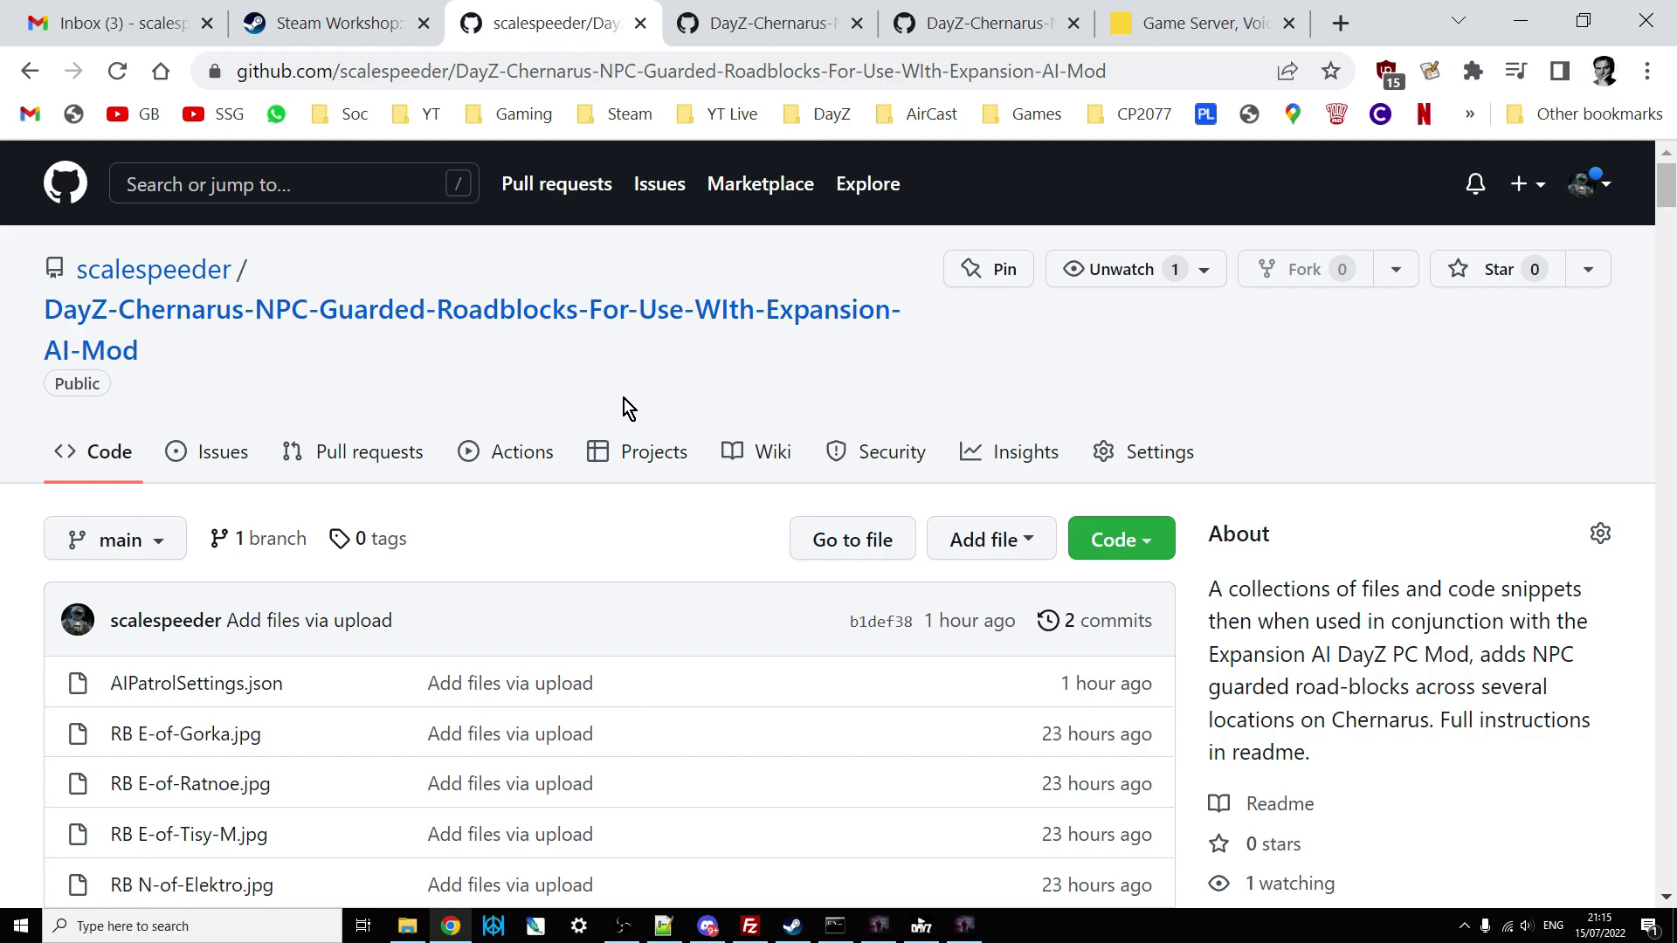
{"action": "left_click", "coordinate": [1140, 550]}
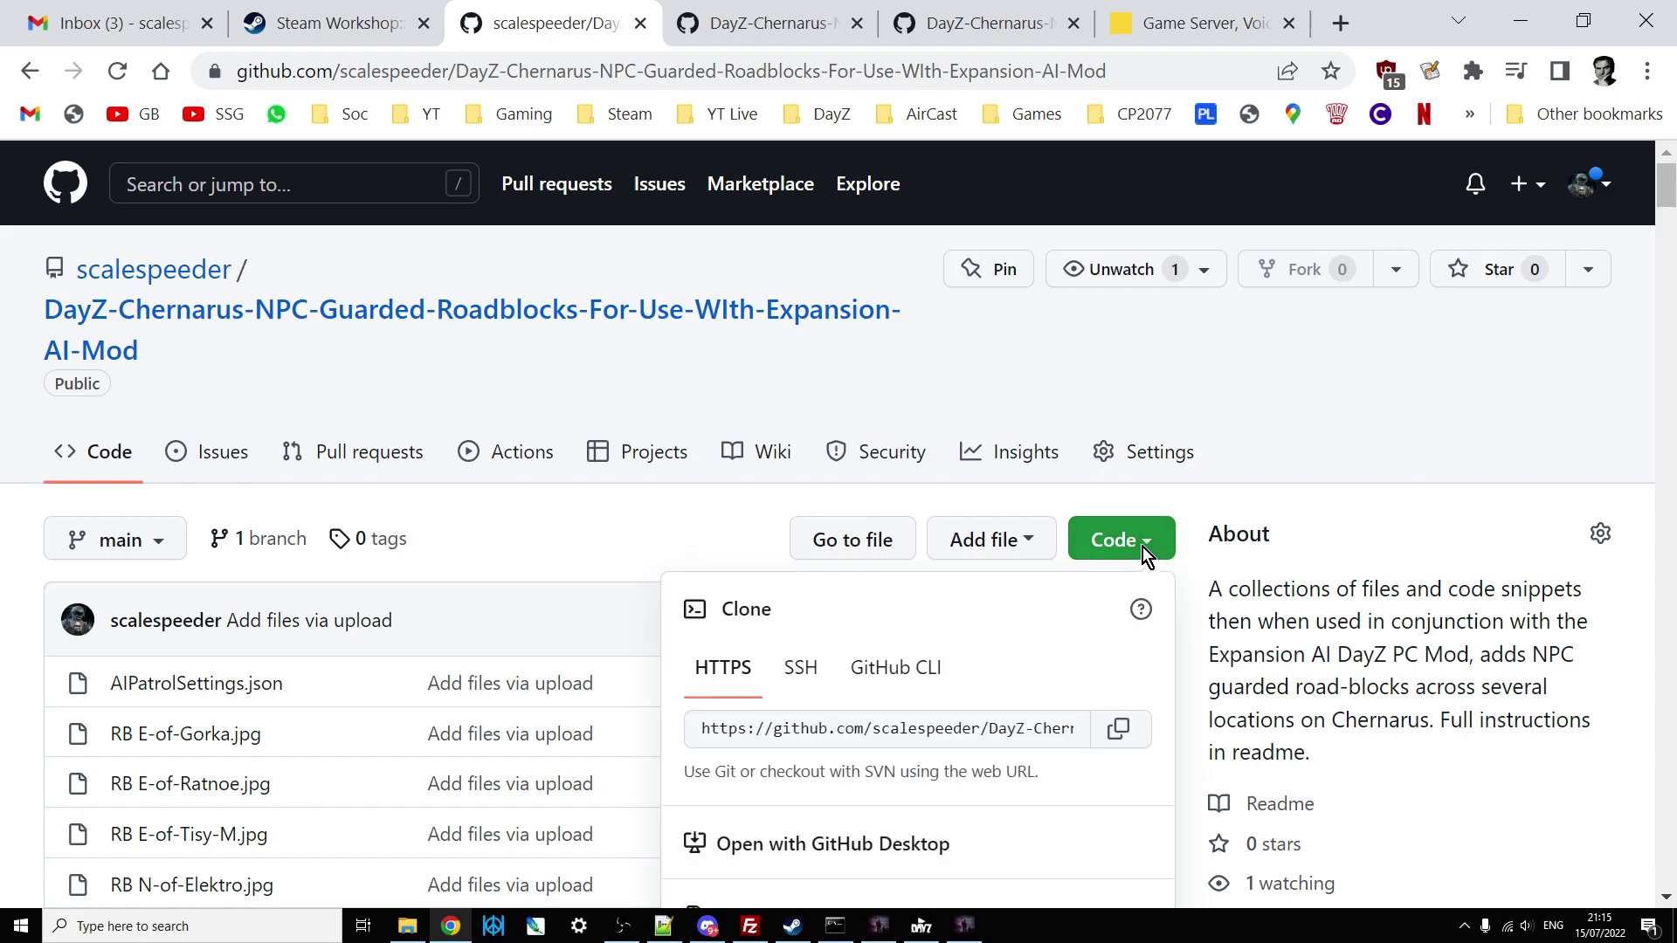
{"action": "scroll", "coordinate": [869, 851], "scroll_direction": "down", "scroll_amount": 2}
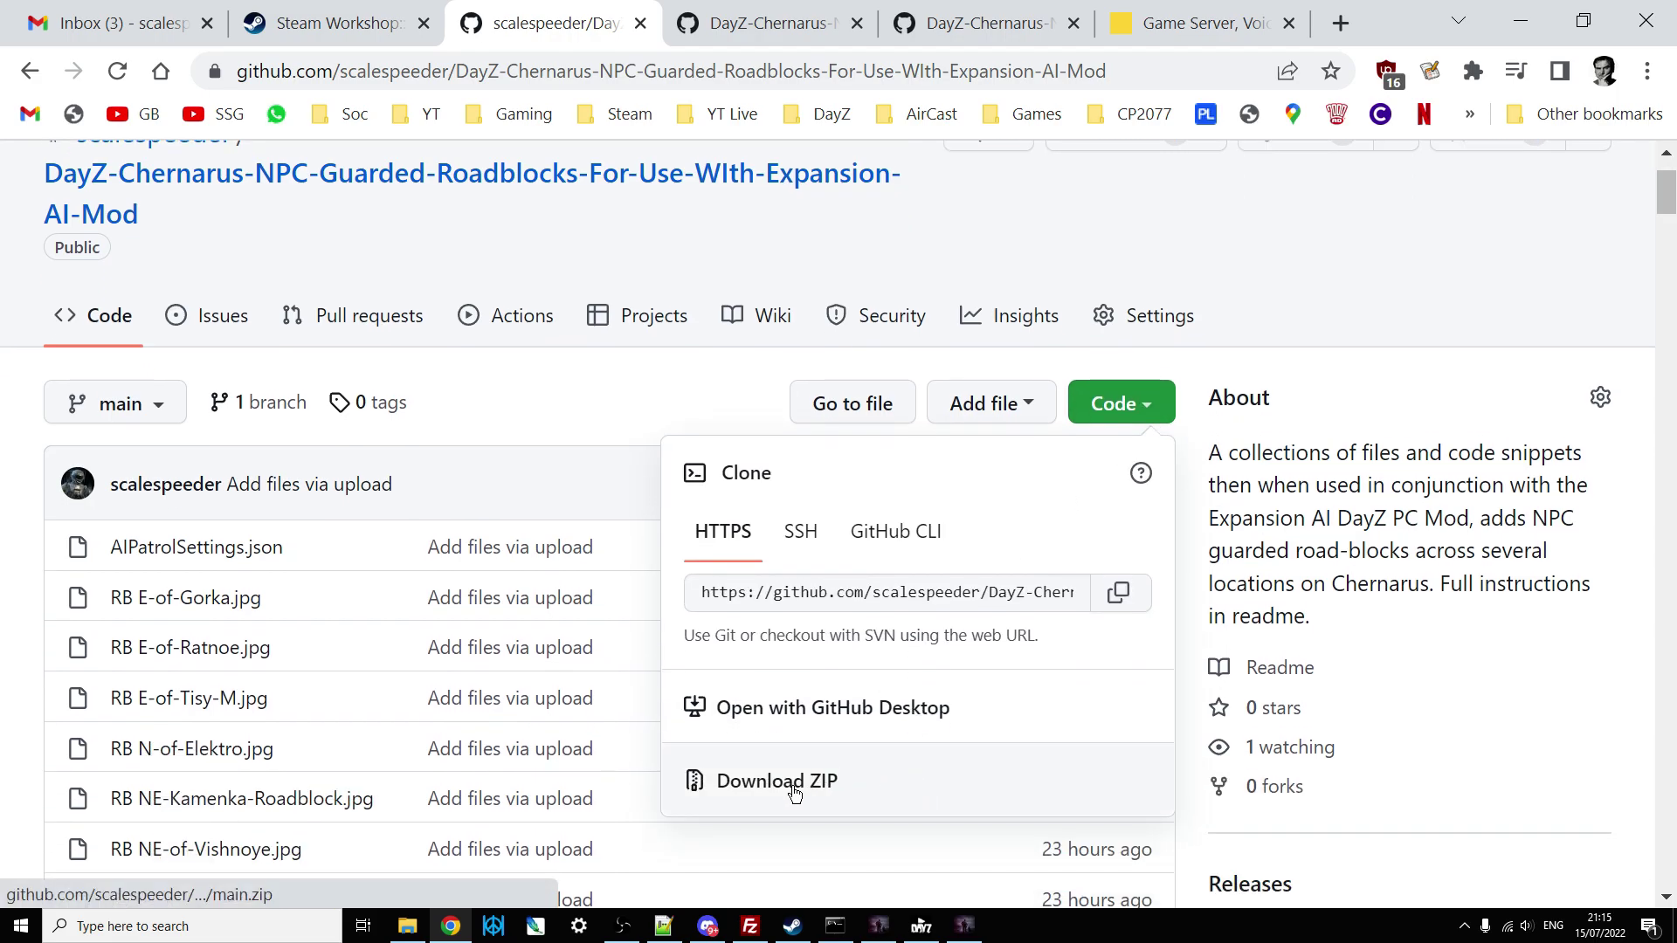
{"action": "left_click", "coordinate": [936, 191]}
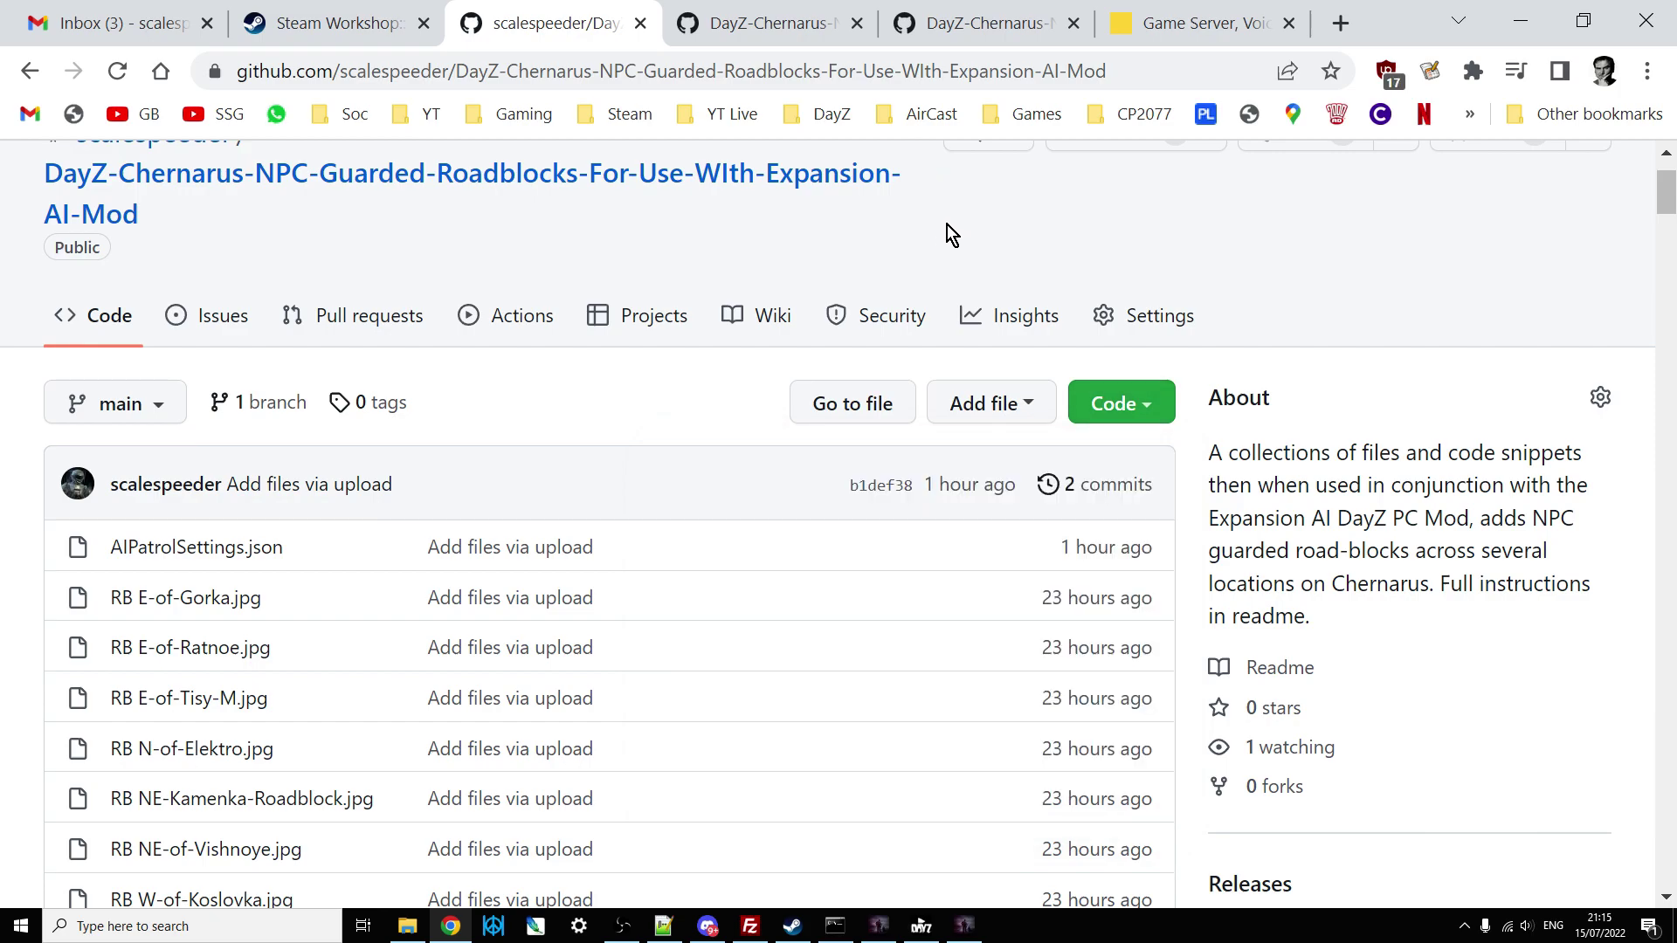
Scroll the file list, then view the Chernarus map with red-circled roadblocks around Chernogorsk.
{"action": "scroll", "coordinate": [725, 341], "scroll_direction": "down", "scroll_amount": 1}
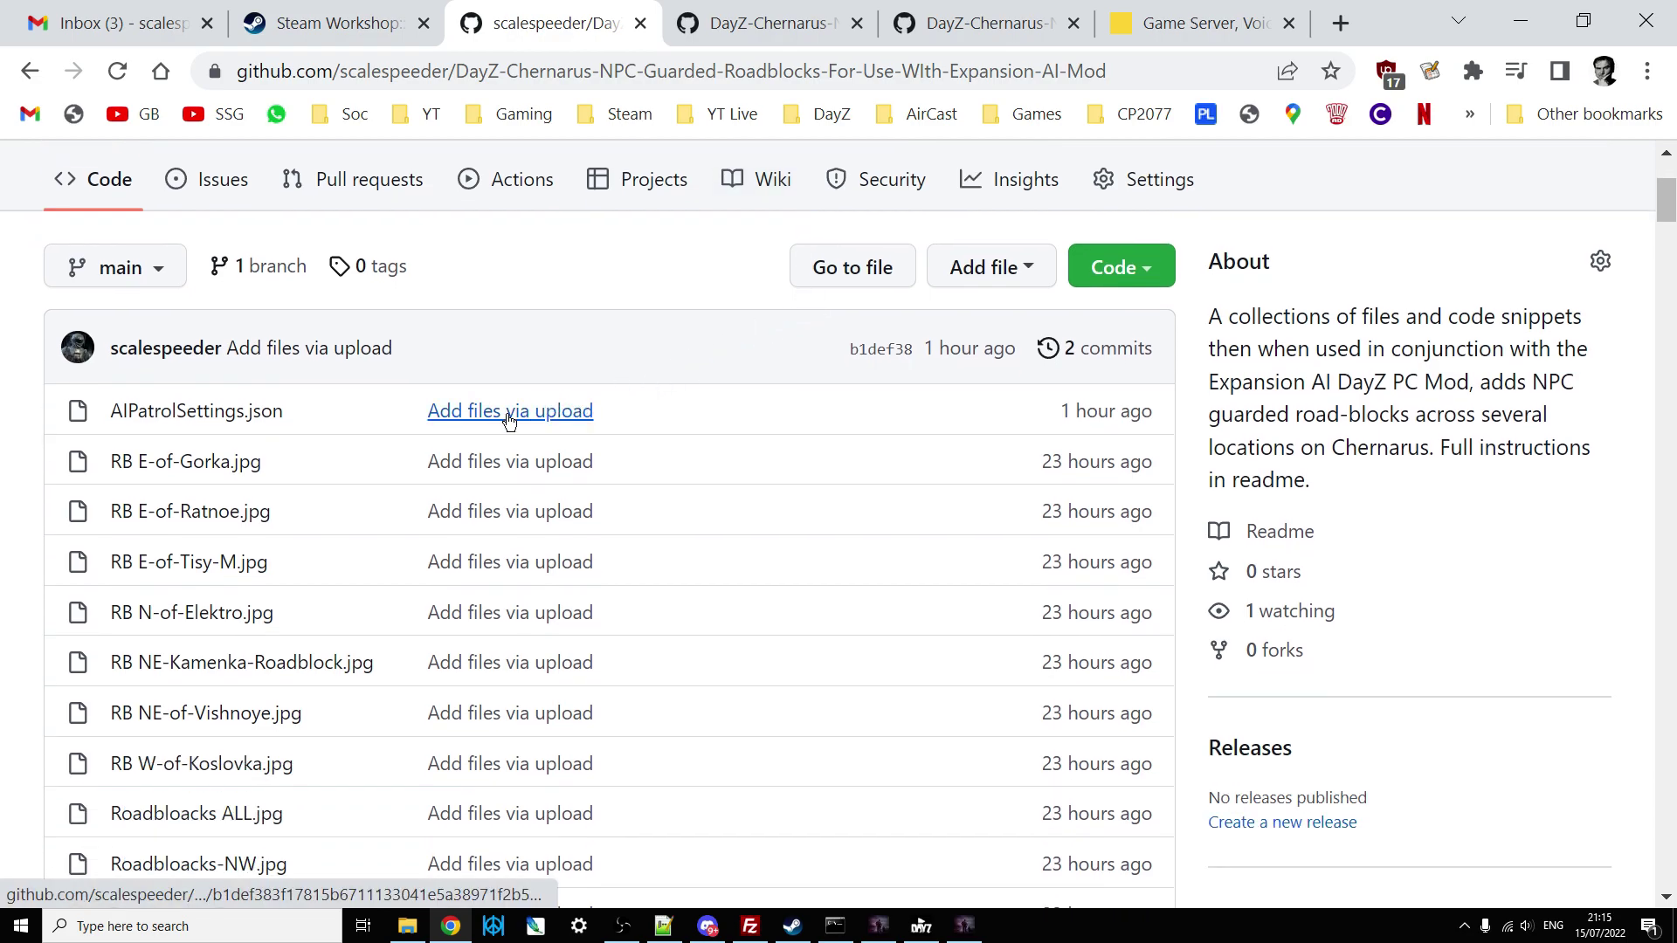
{"action": "scroll", "coordinate": [241, 489], "scroll_direction": "down", "scroll_amount": 1}
{"action": "scroll", "coordinate": [235, 489], "scroll_direction": "down", "scroll_amount": 1}
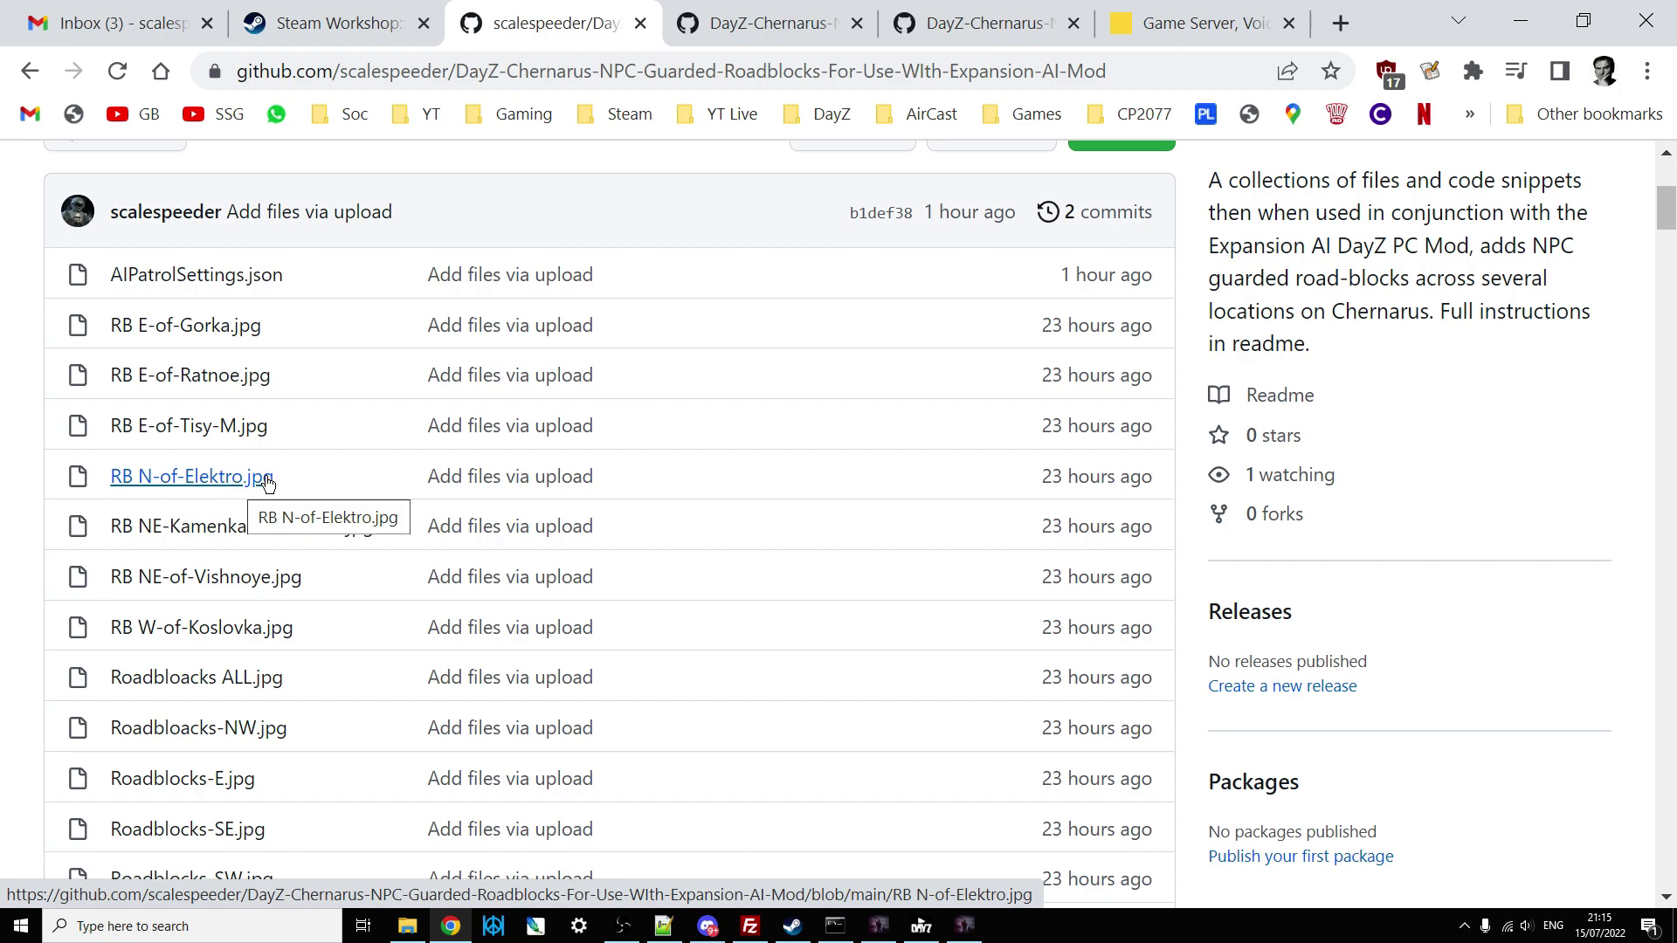
{"action": "scroll", "coordinate": [276, 490], "scroll_direction": "down", "scroll_amount": 1}
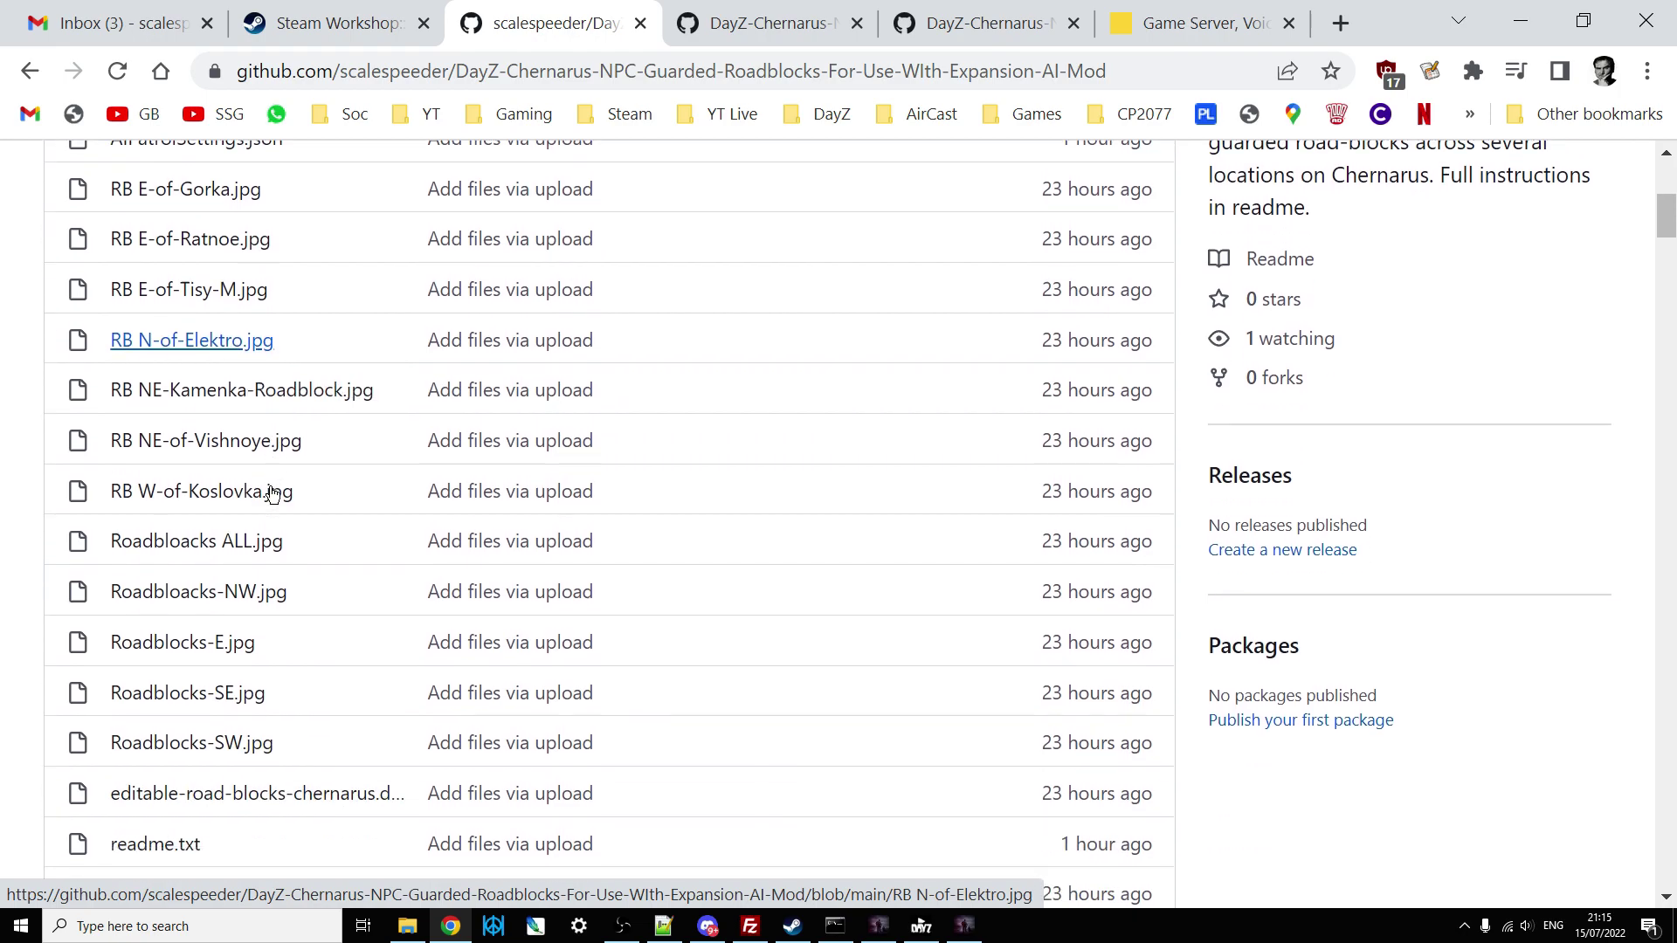
{"action": "left_click", "coordinate": [737, 22]}
{"action": "scroll", "coordinate": [968, 643], "scroll_direction": "down", "scroll_amount": 2}
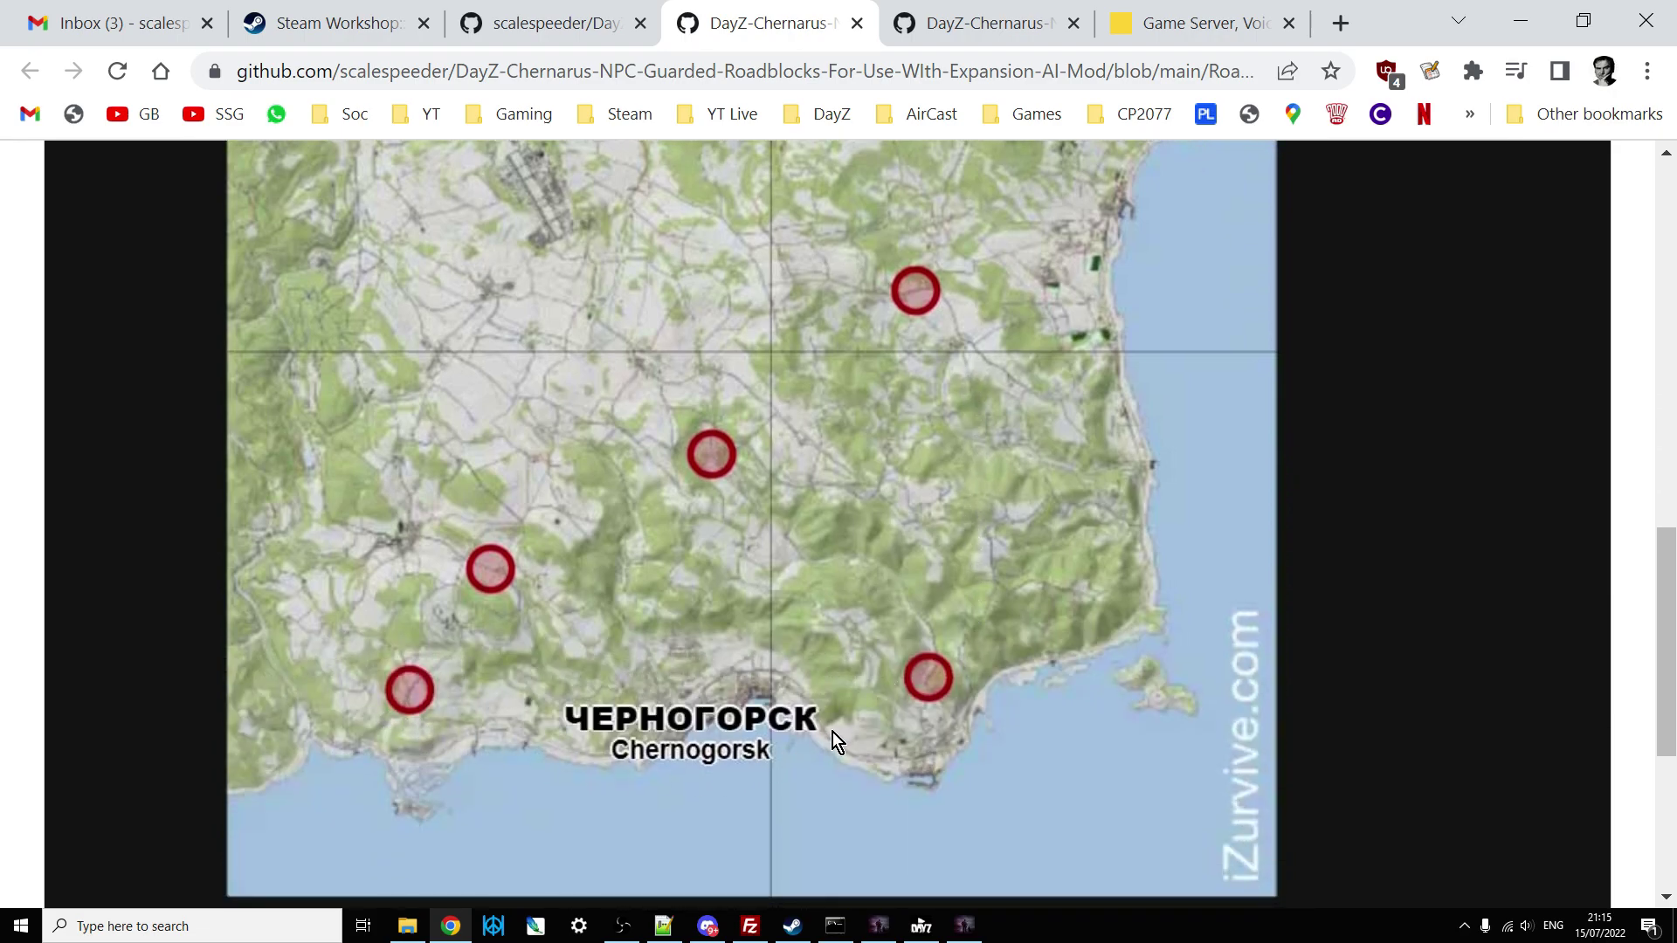
{"action": "scroll", "coordinate": [709, 774], "scroll_direction": "up", "scroll_amount": 2}
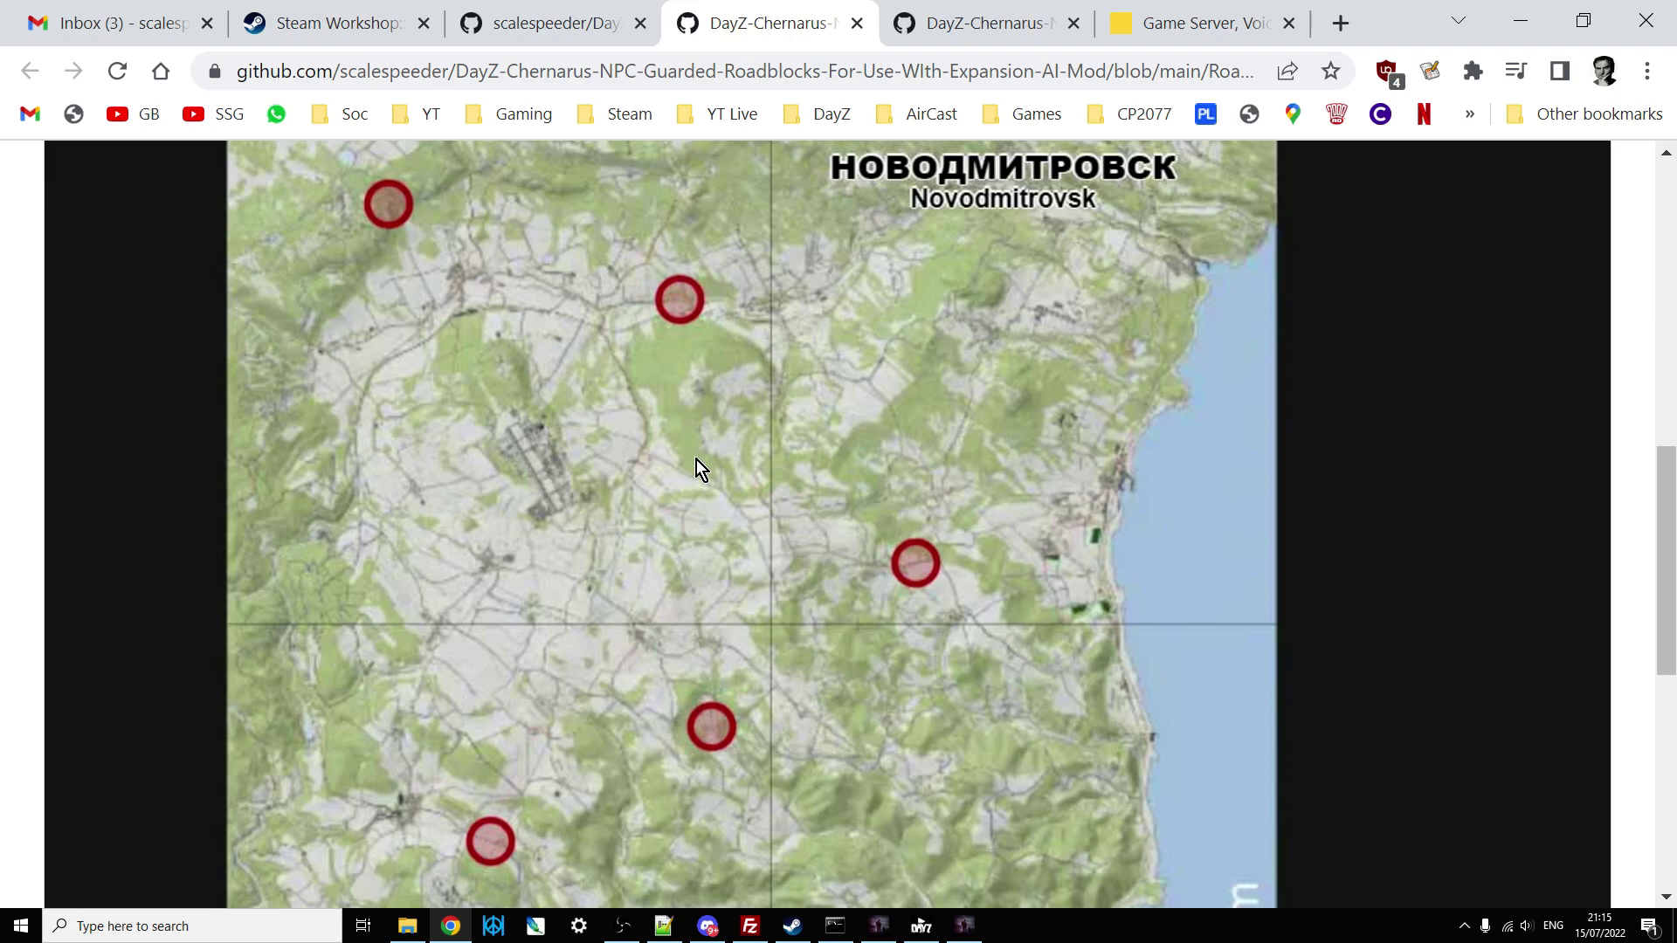
{"action": "scroll", "coordinate": [696, 461], "scroll_direction": "down", "scroll_amount": 1}
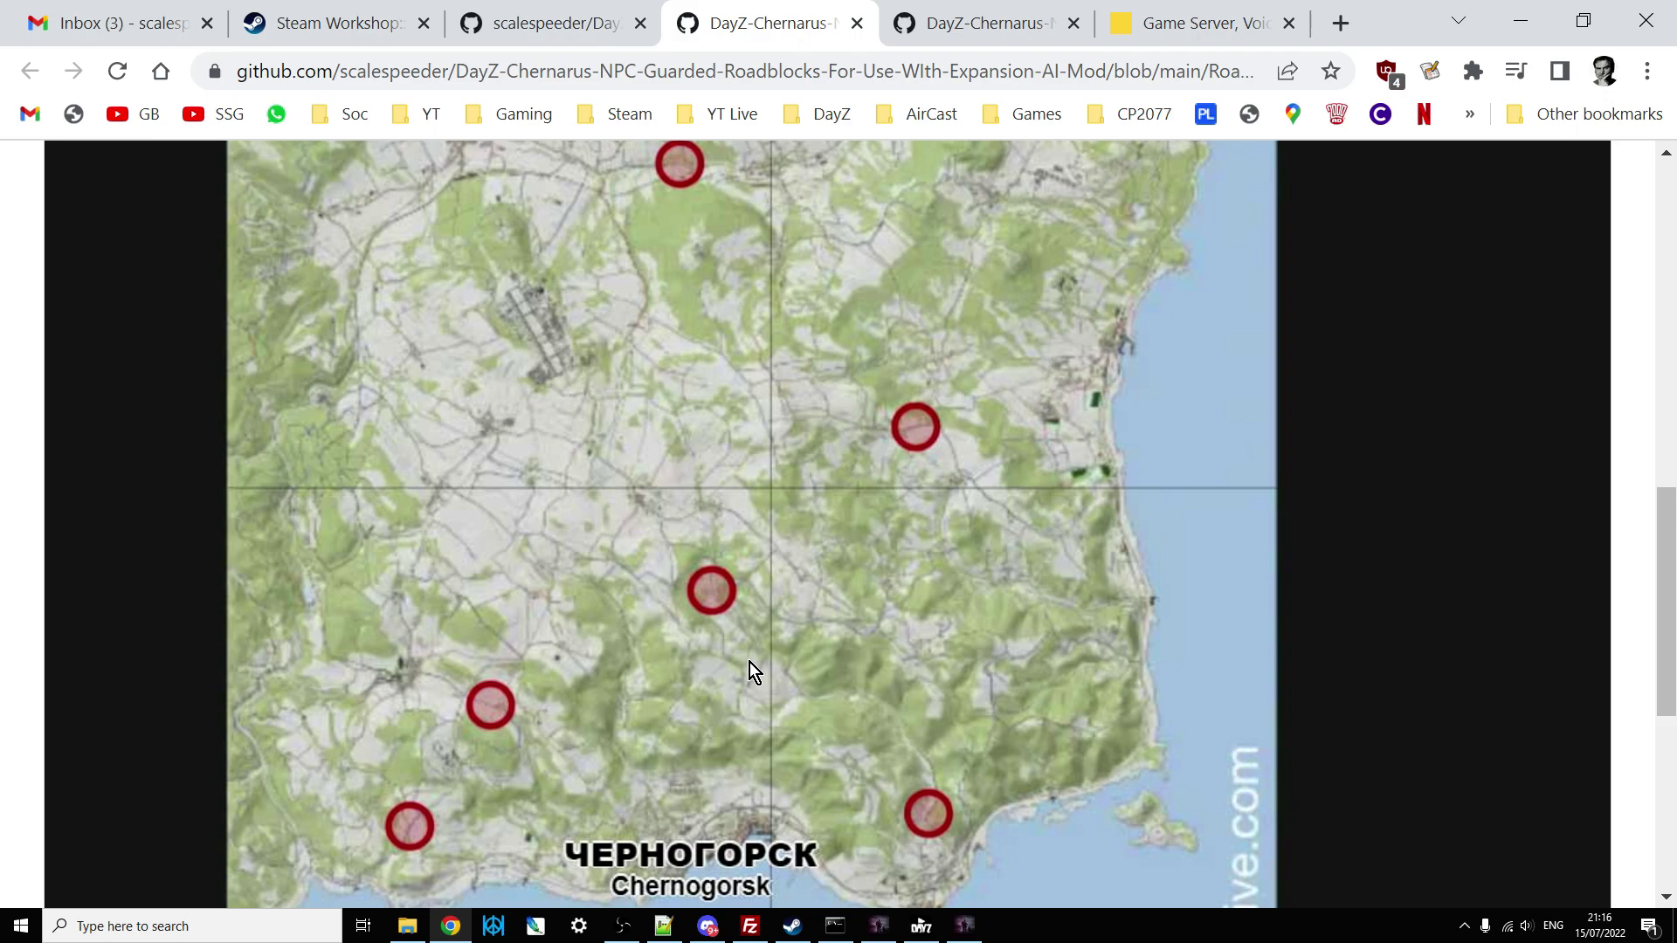
View the screenshot of three armed NPC soldiers guarding a roadblock beside a green tent.
{"action": "left_click", "coordinate": [961, 24]}
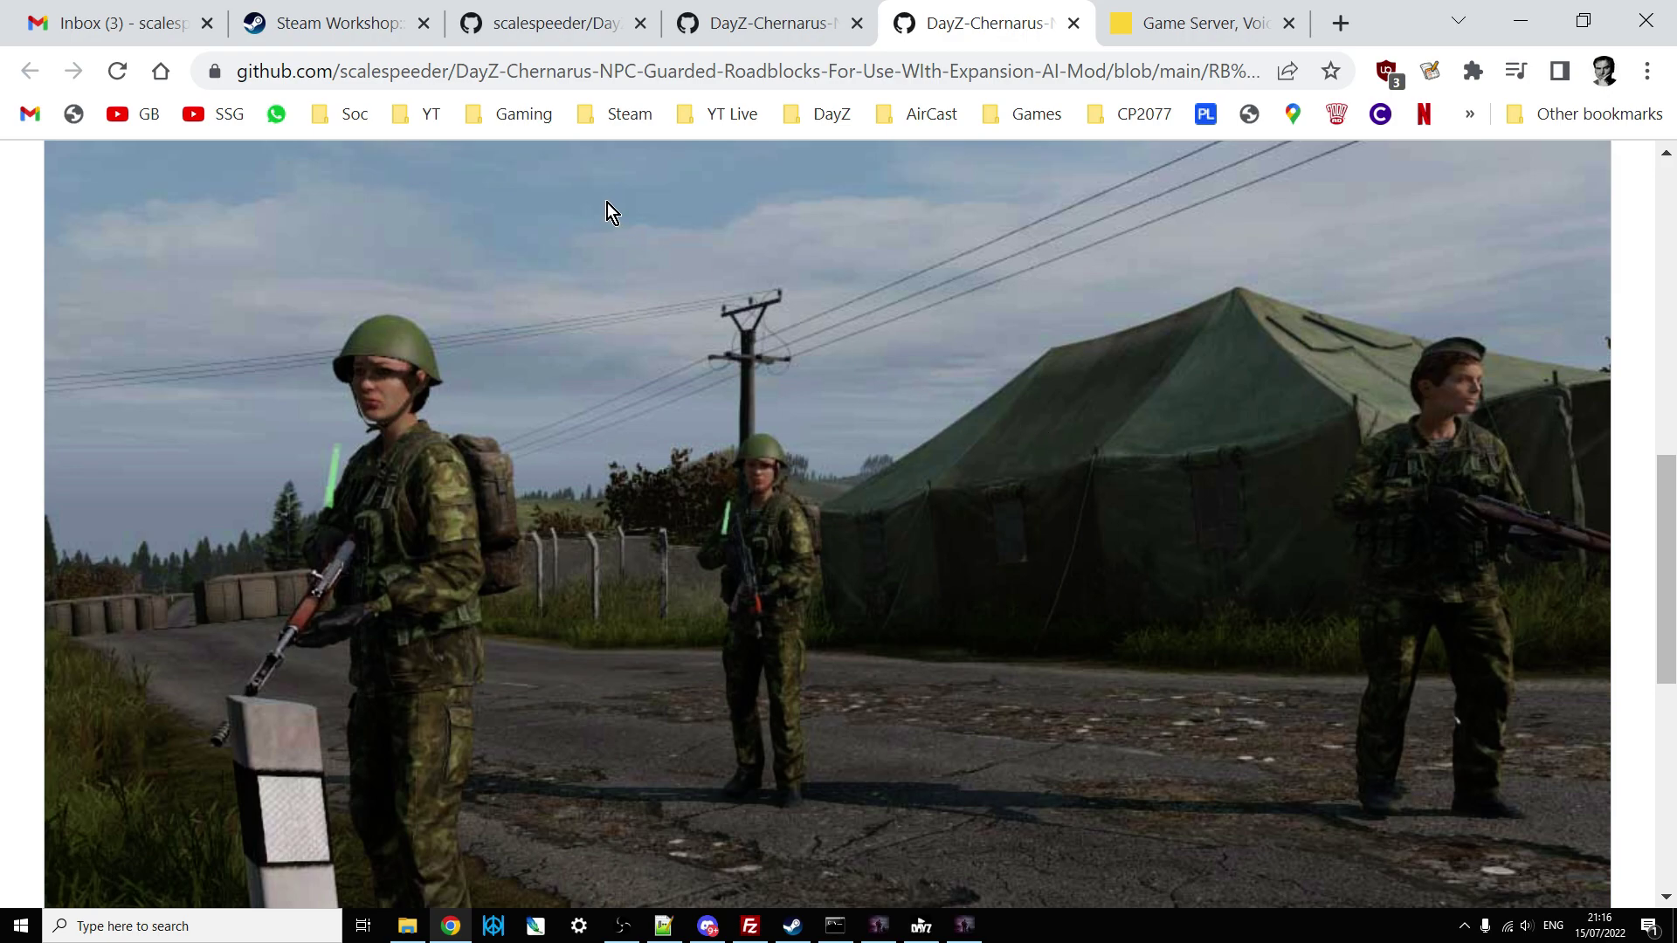
Scroll the repository down to readme.txt and highlight 'road-blocks-chernarus.json' in step 1.
{"action": "left_click", "coordinate": [482, 24]}
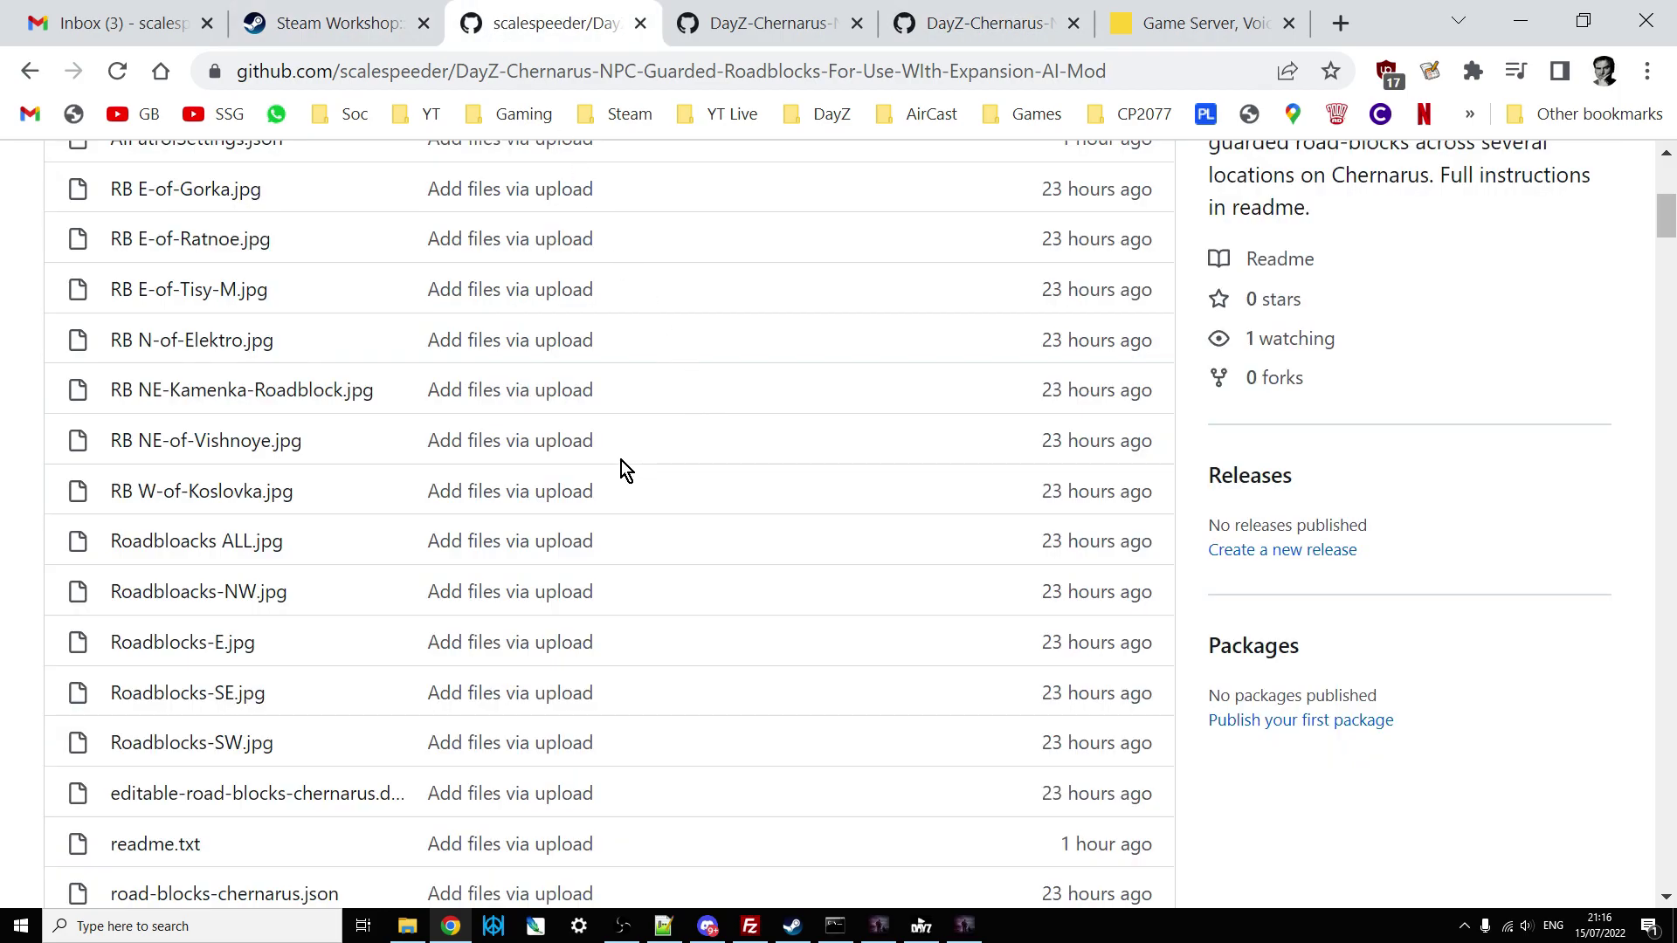
{"action": "scroll", "coordinate": [621, 460], "scroll_direction": "down", "scroll_amount": 3}
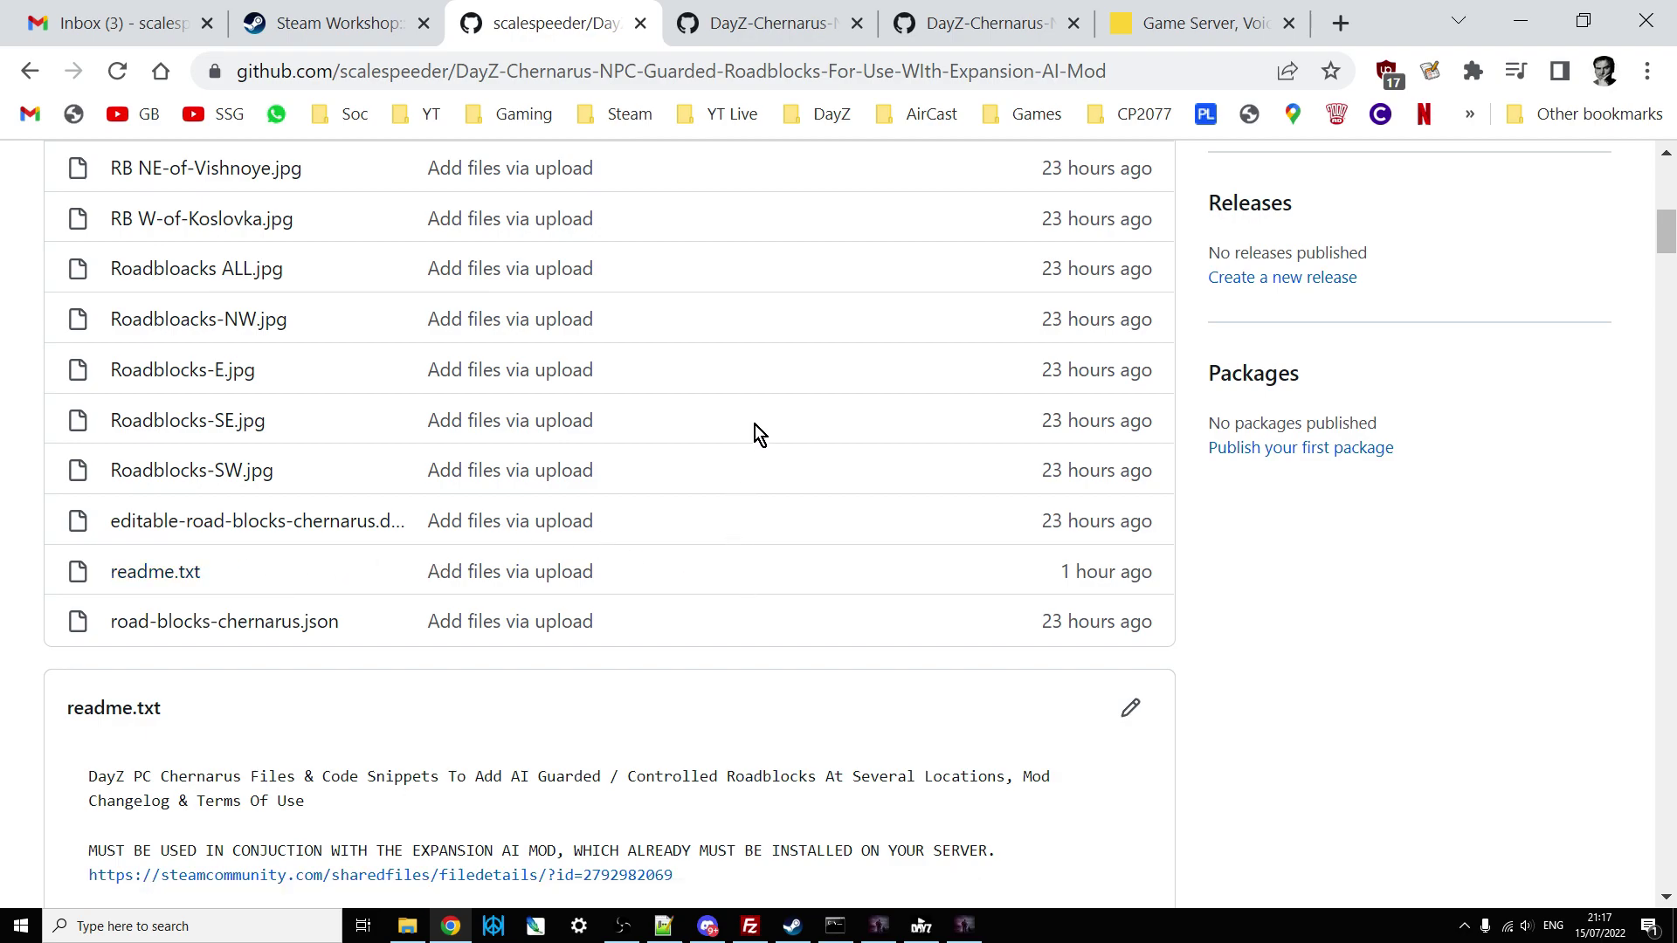
{"action": "scroll", "coordinate": [751, 434], "scroll_direction": "down", "scroll_amount": 6}
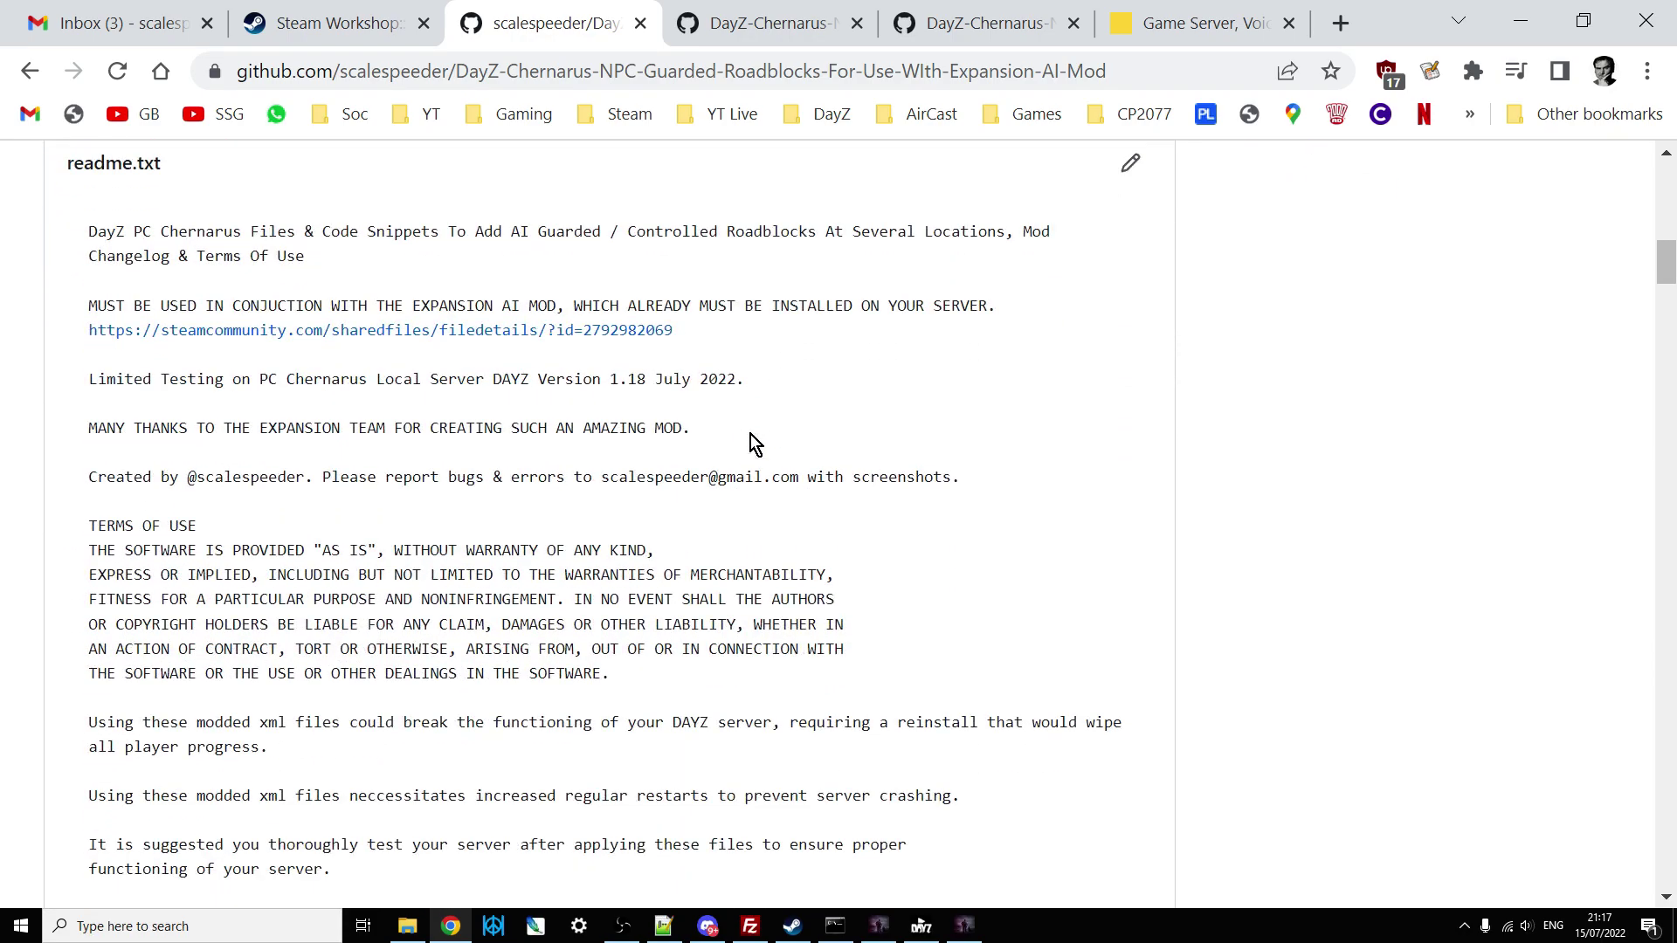
{"action": "scroll", "coordinate": [751, 437], "scroll_direction": "down", "scroll_amount": 2}
{"action": "scroll", "coordinate": [753, 445], "scroll_direction": "down", "scroll_amount": 3}
{"action": "scroll", "coordinate": [753, 448], "scroll_direction": "down", "scroll_amount": 3}
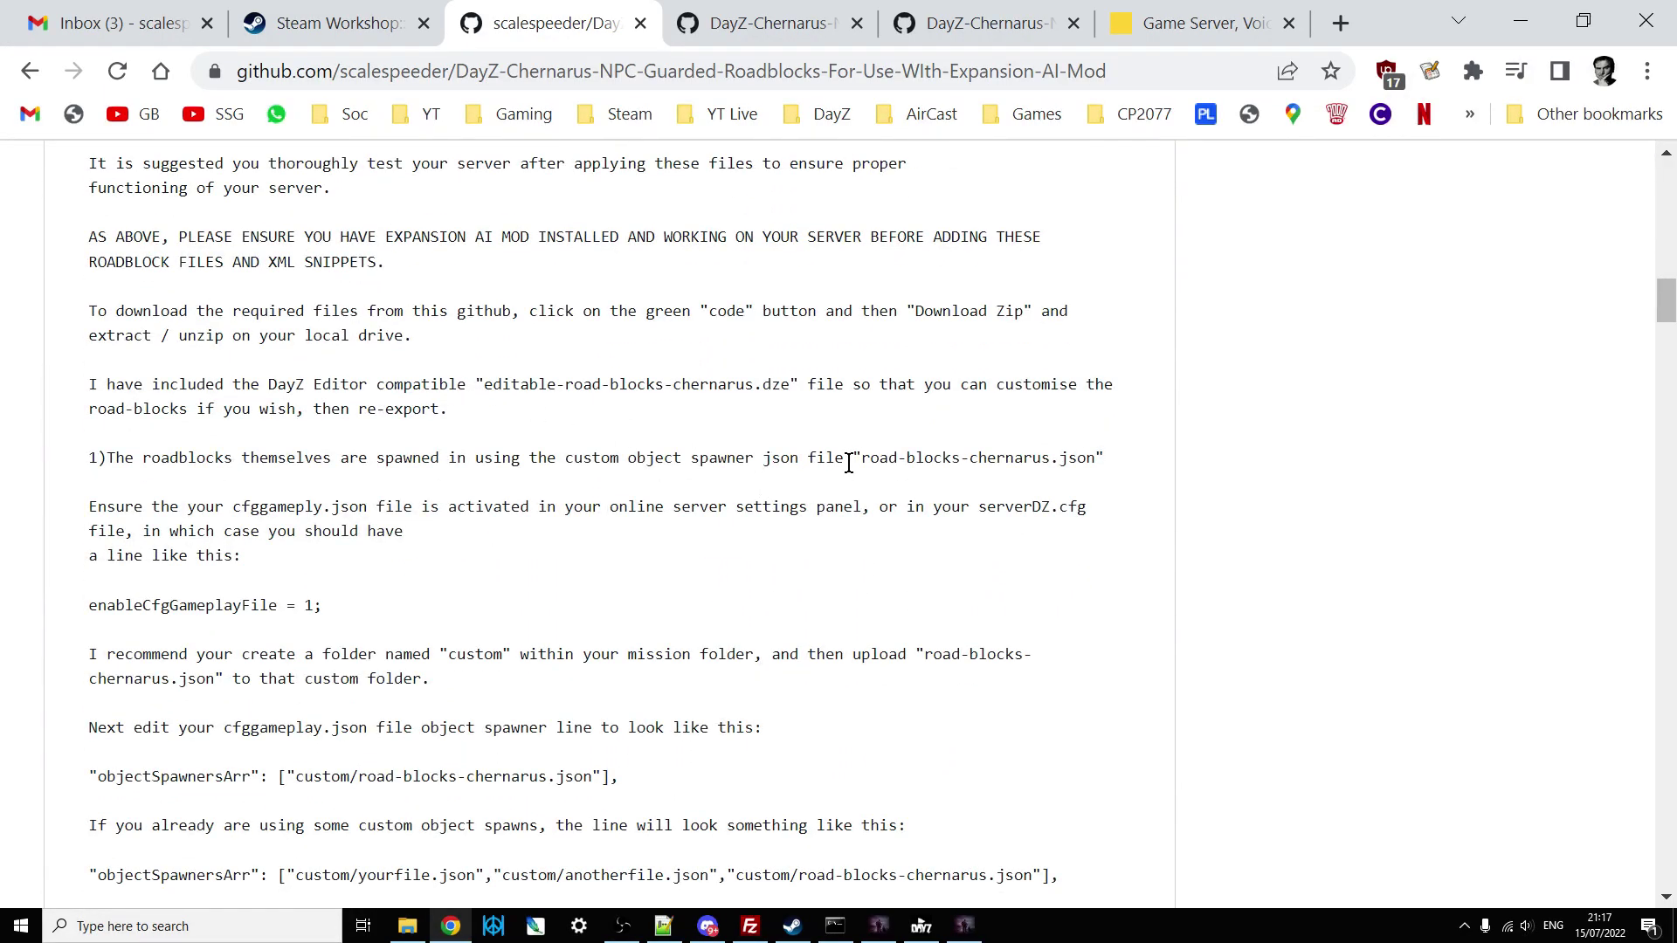
{"action": "left_click_drag", "start_coordinate": [851, 459], "coordinate": [1106, 467]}
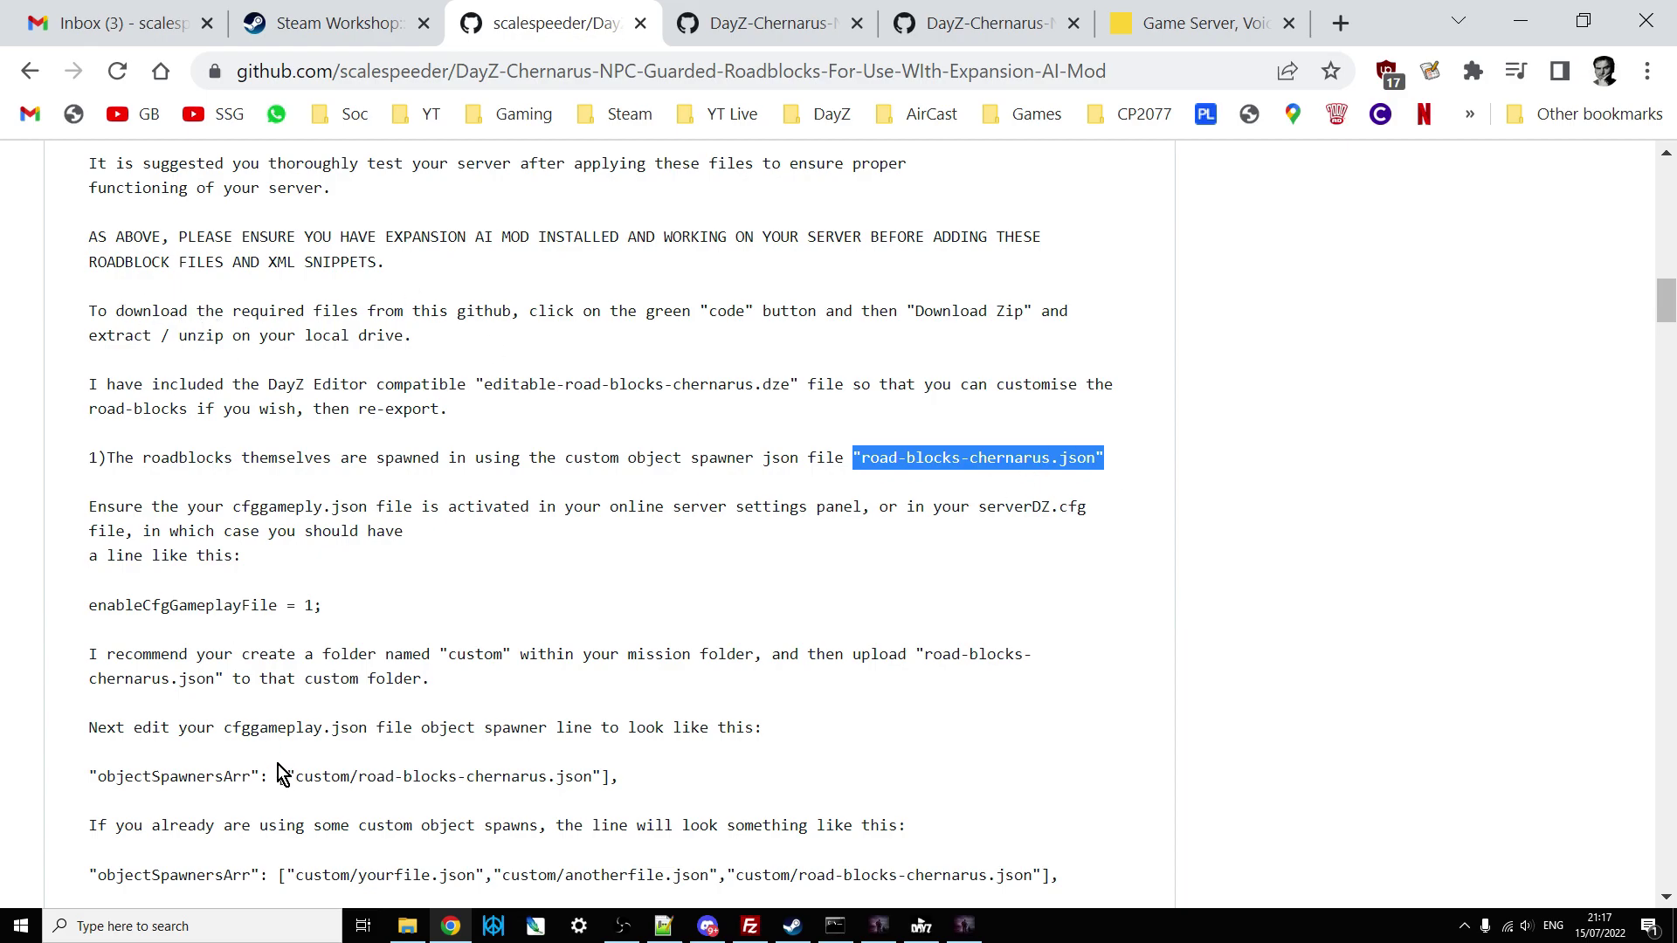
{"action": "scroll", "coordinate": [400, 634], "scroll_direction": "up", "scroll_amount": 3}
{"action": "scroll", "coordinate": [400, 634], "scroll_direction": "up", "scroll_amount": 5}
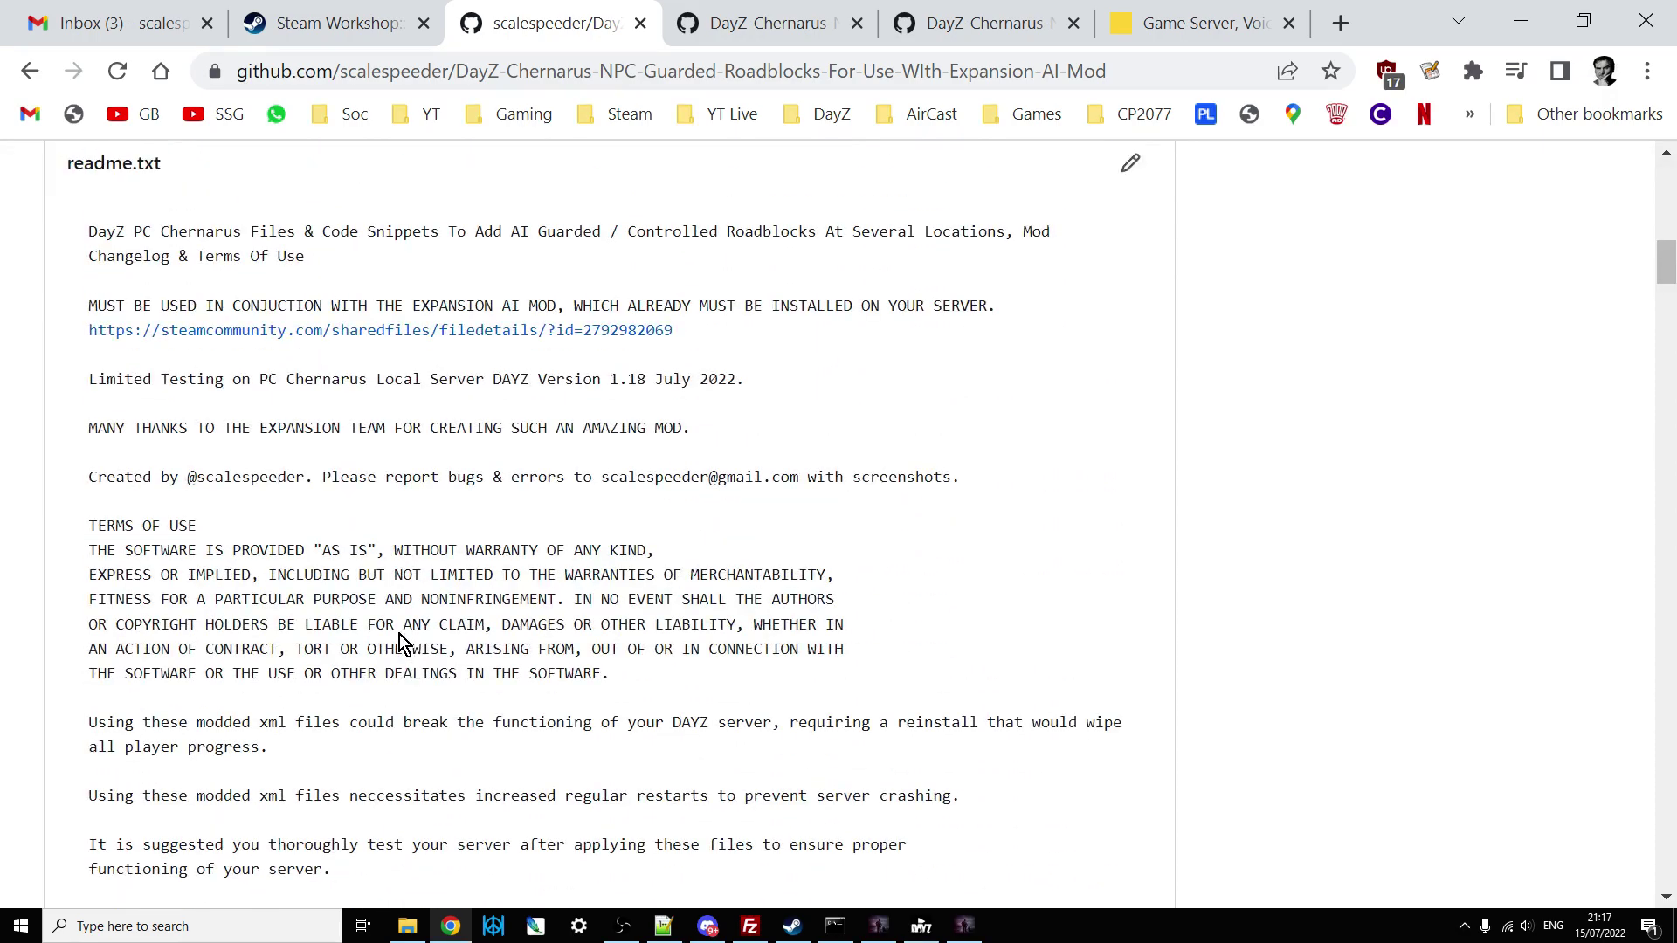
{"action": "scroll", "coordinate": [400, 634], "scroll_direction": "up", "scroll_amount": 7}
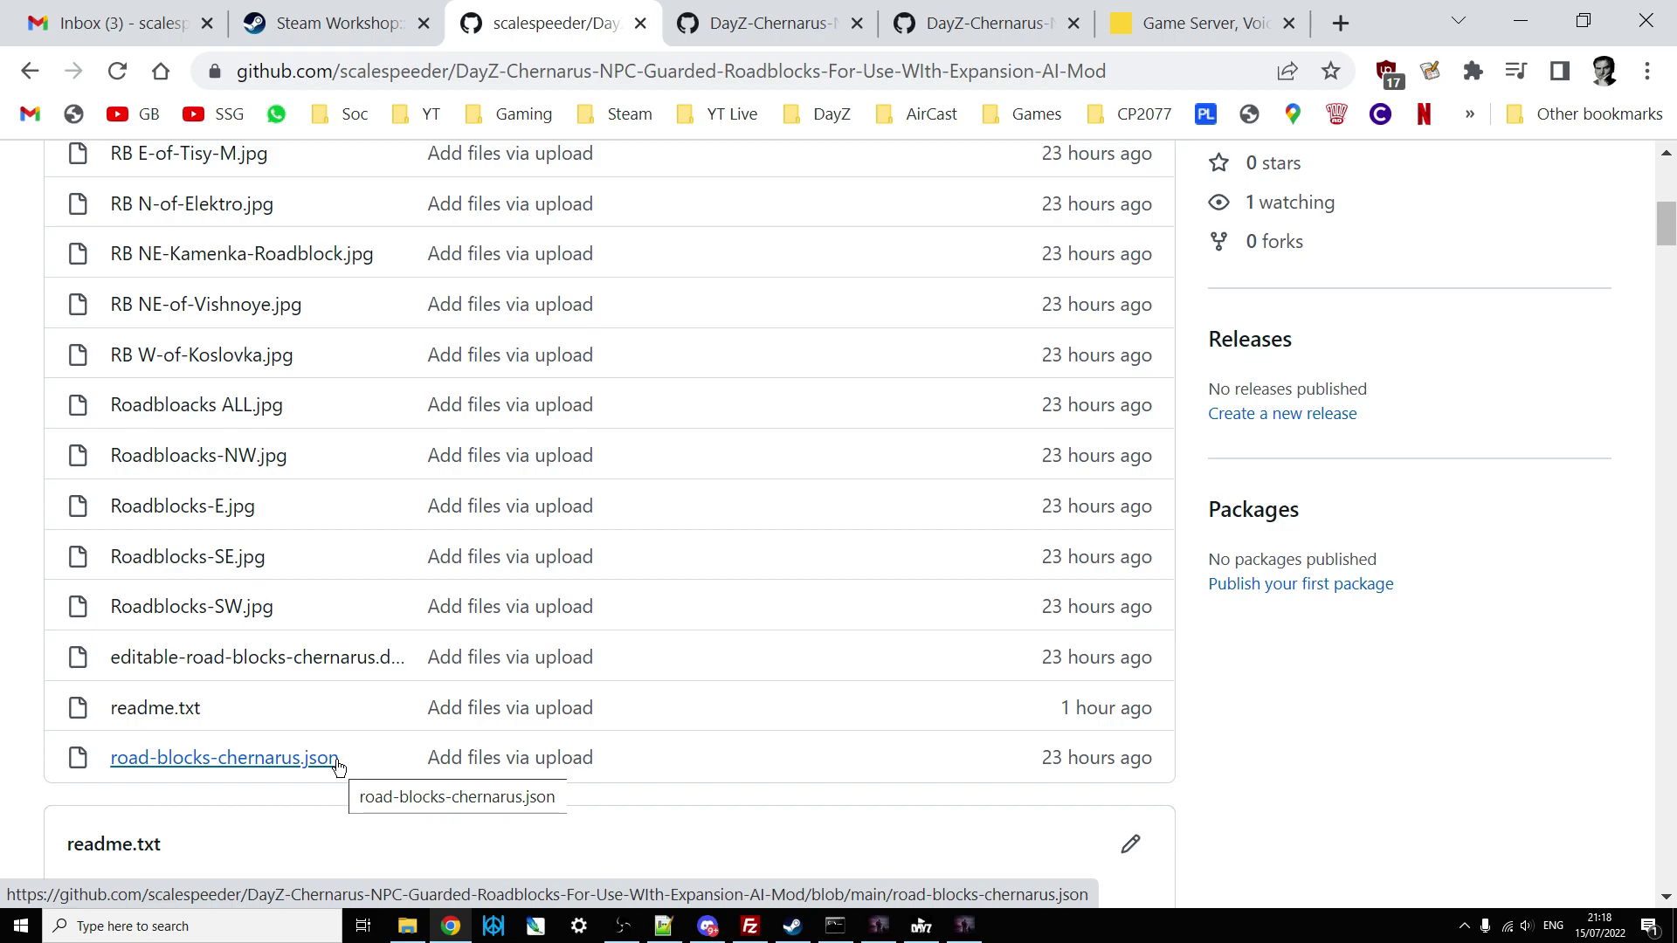
{"action": "scroll", "coordinate": [430, 684], "scroll_direction": "down", "scroll_amount": 12}
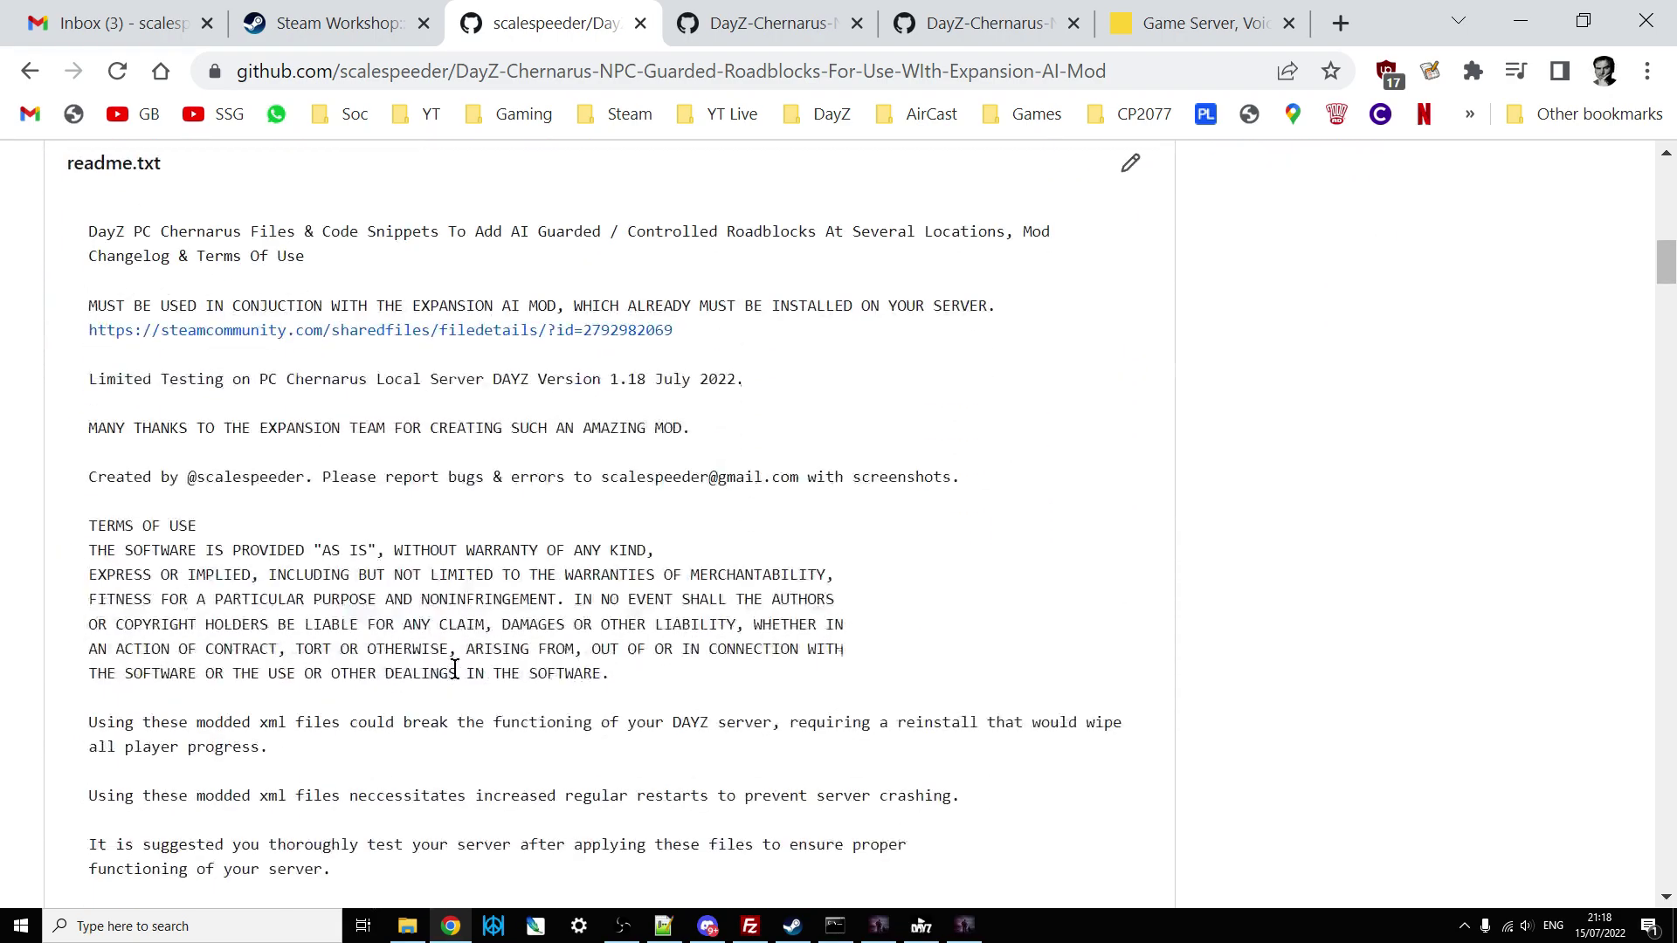
Select the readme's first patrol code block, then highlight just its three Waypoints coordinates.
{"action": "scroll", "coordinate": [465, 672], "scroll_direction": "down", "scroll_amount": 9}
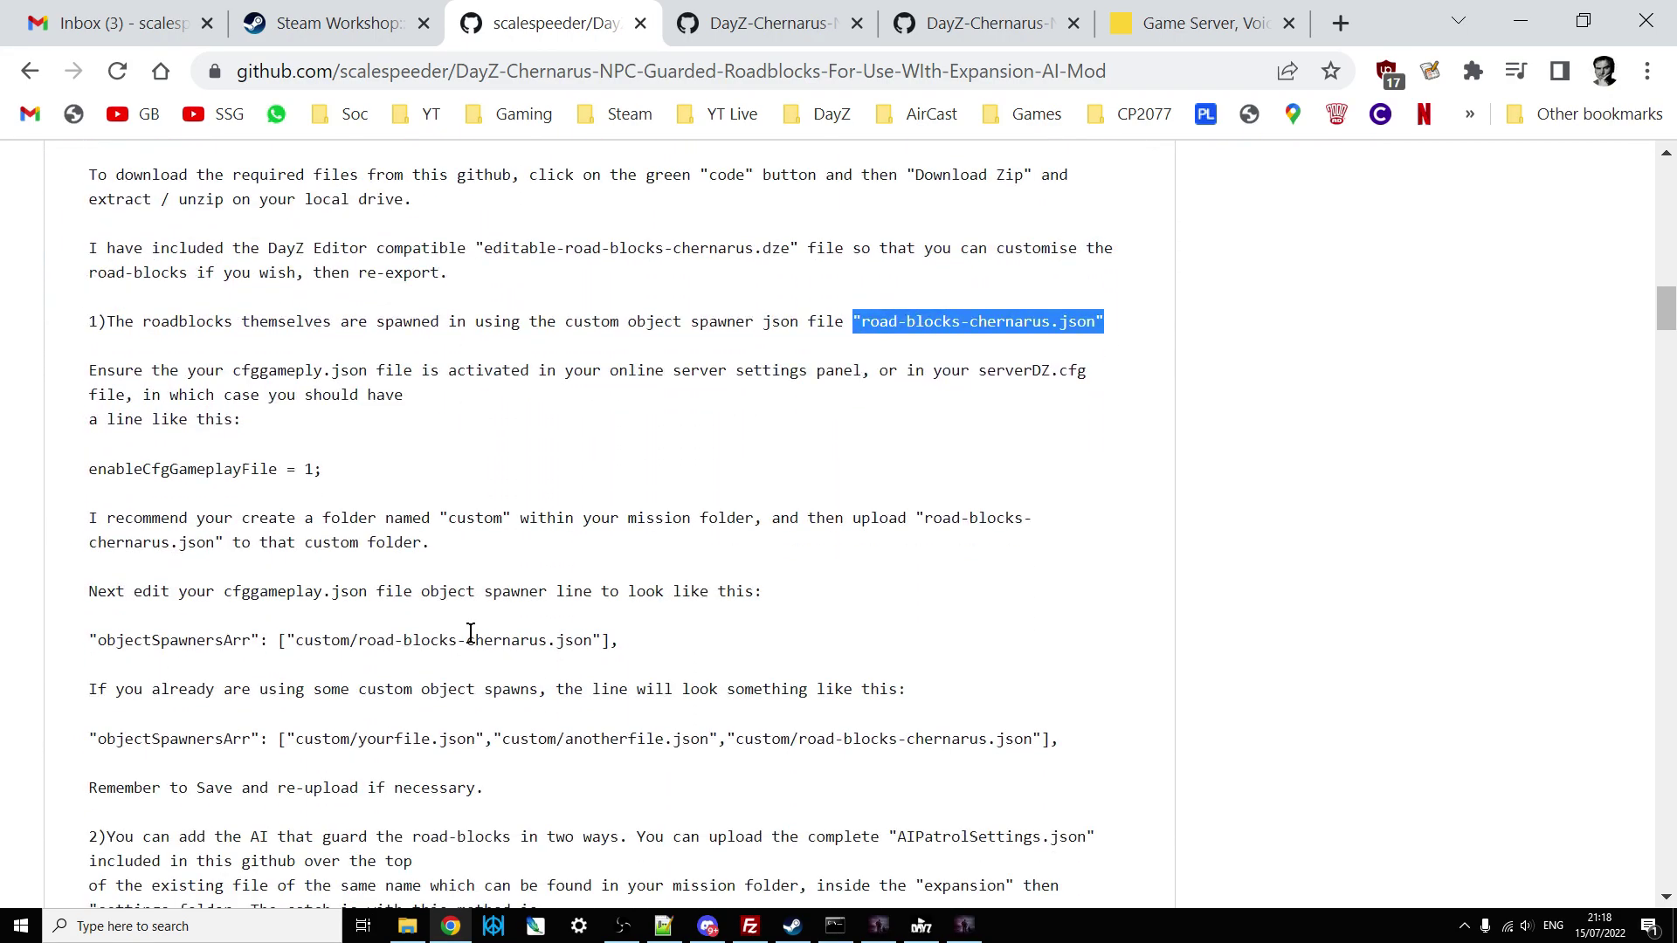
{"action": "scroll", "coordinate": [474, 644], "scroll_direction": "down", "scroll_amount": 3}
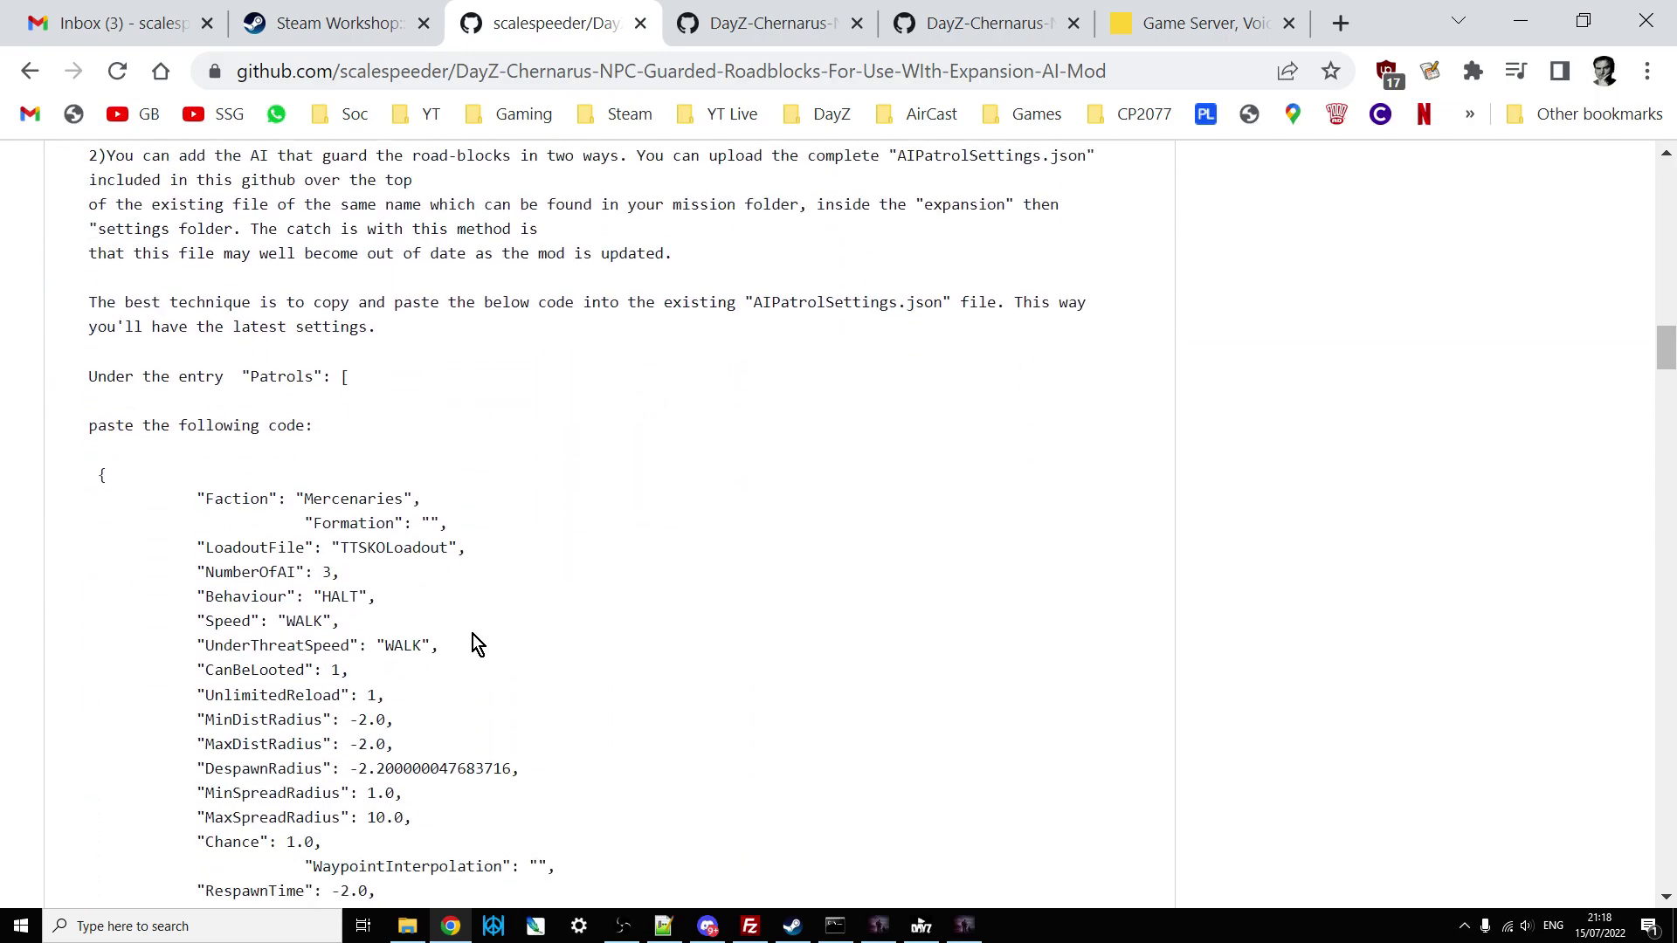
{"action": "scroll", "coordinate": [209, 454], "scroll_direction": "down", "scroll_amount": 2}
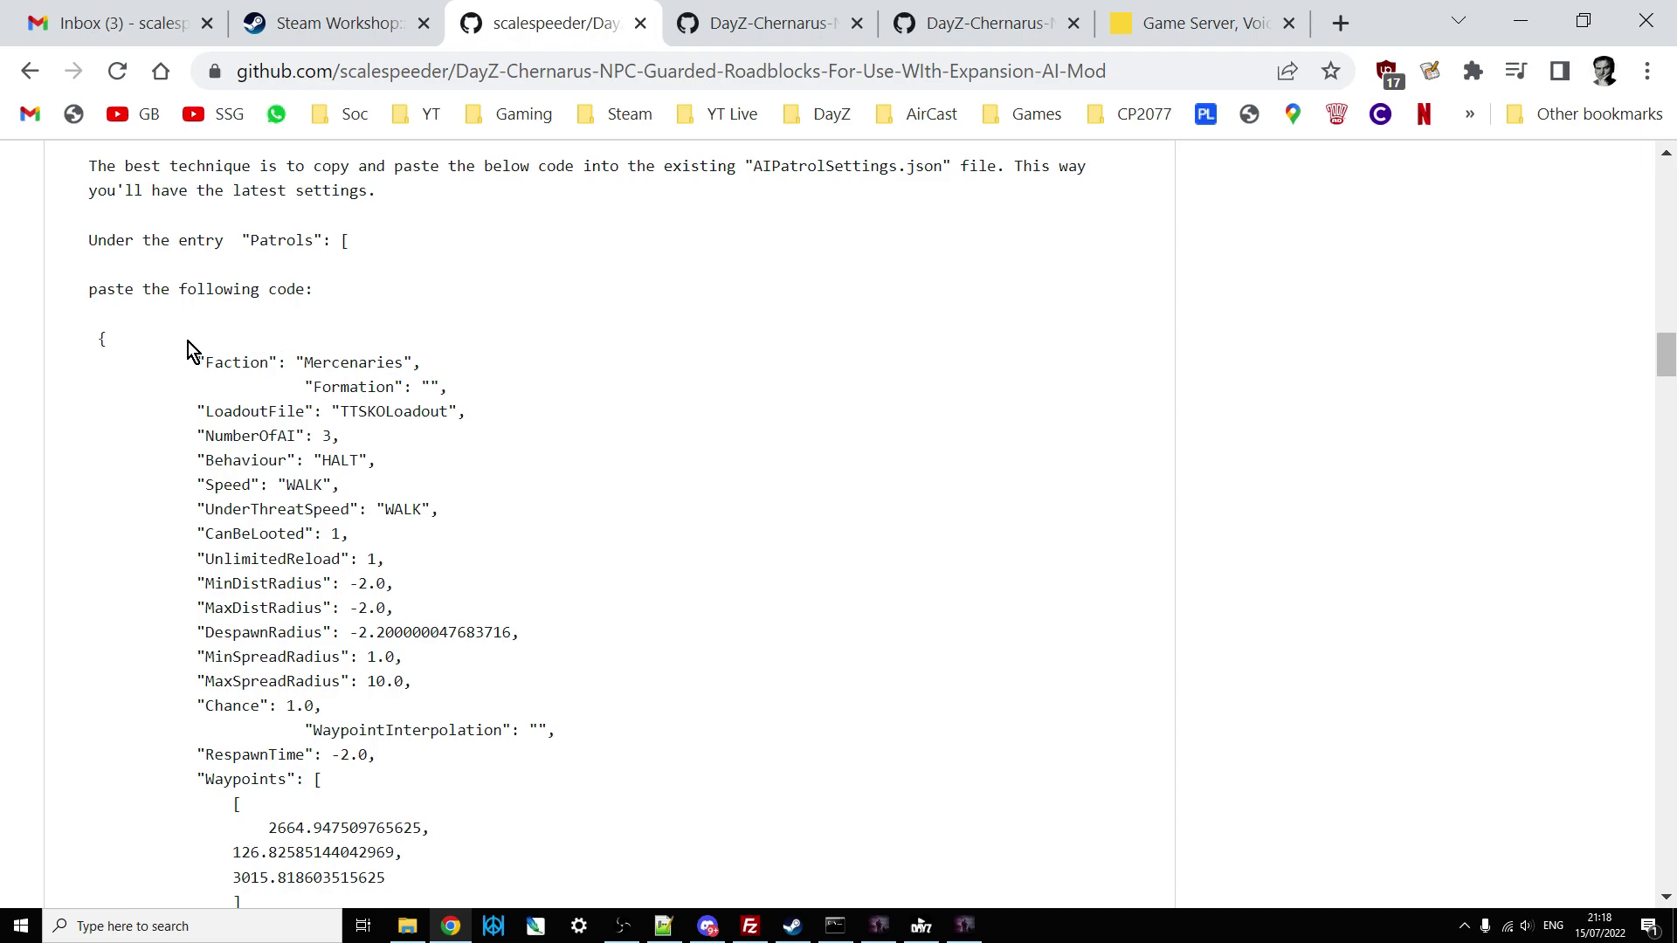
{"action": "scroll", "coordinate": [187, 342], "scroll_direction": "down", "scroll_amount": 1}
{"action": "left_click_drag", "start_coordinate": [88, 203], "coordinate": [536, 814]}
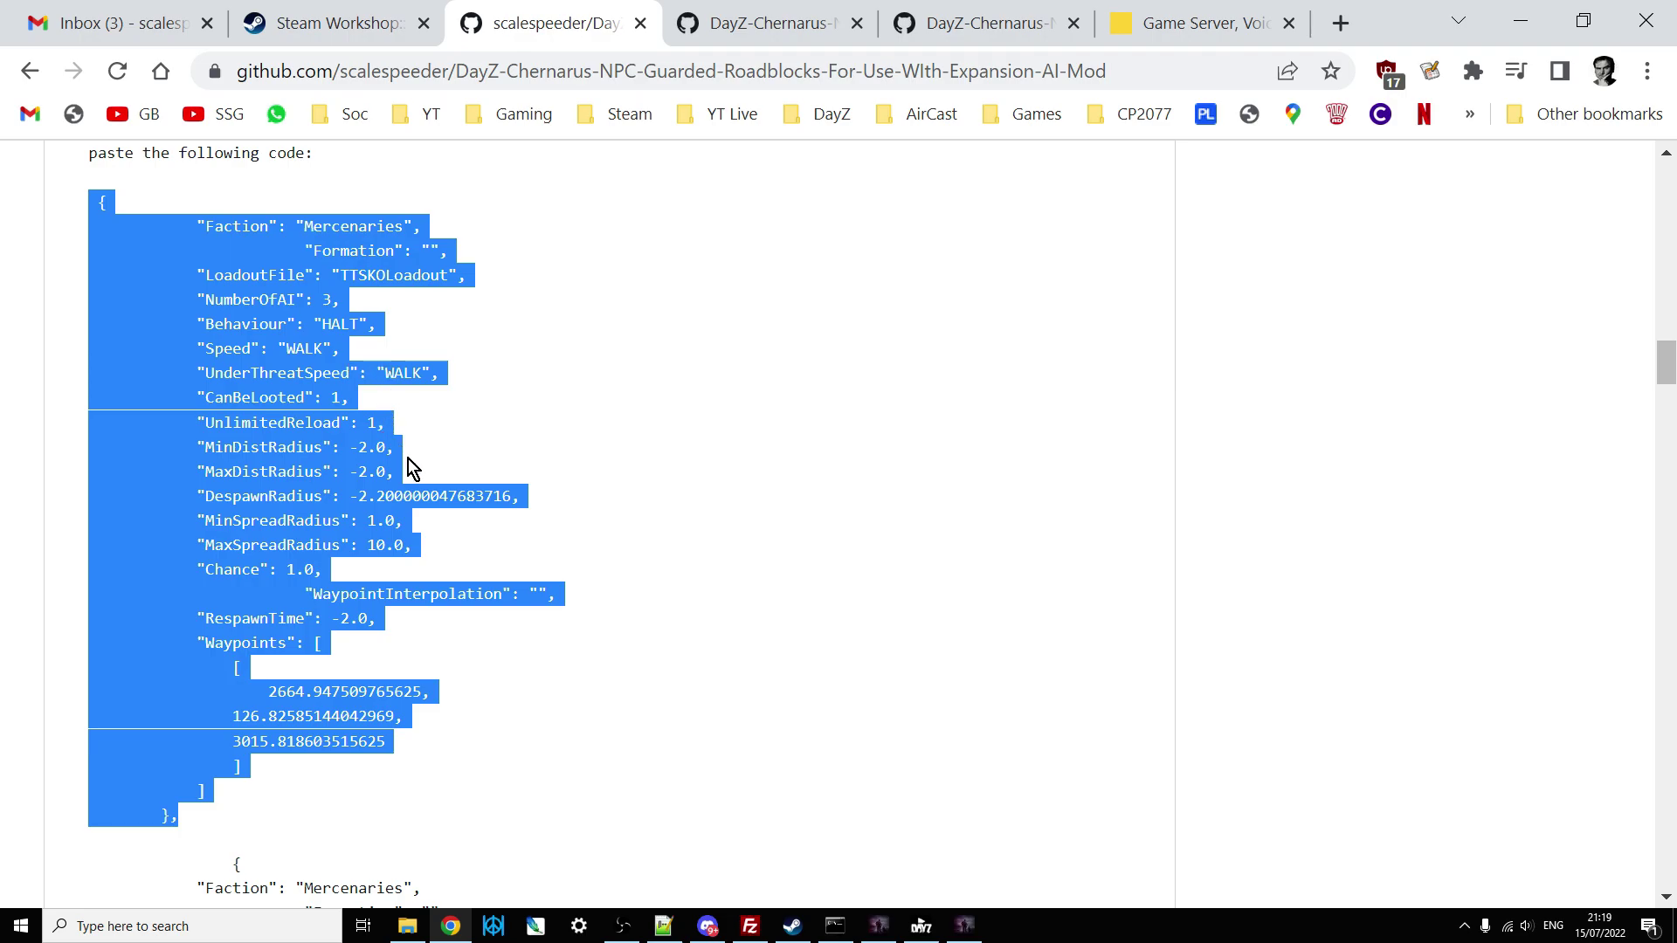
{"action": "left_click_drag", "start_coordinate": [445, 739], "coordinate": [268, 692]}
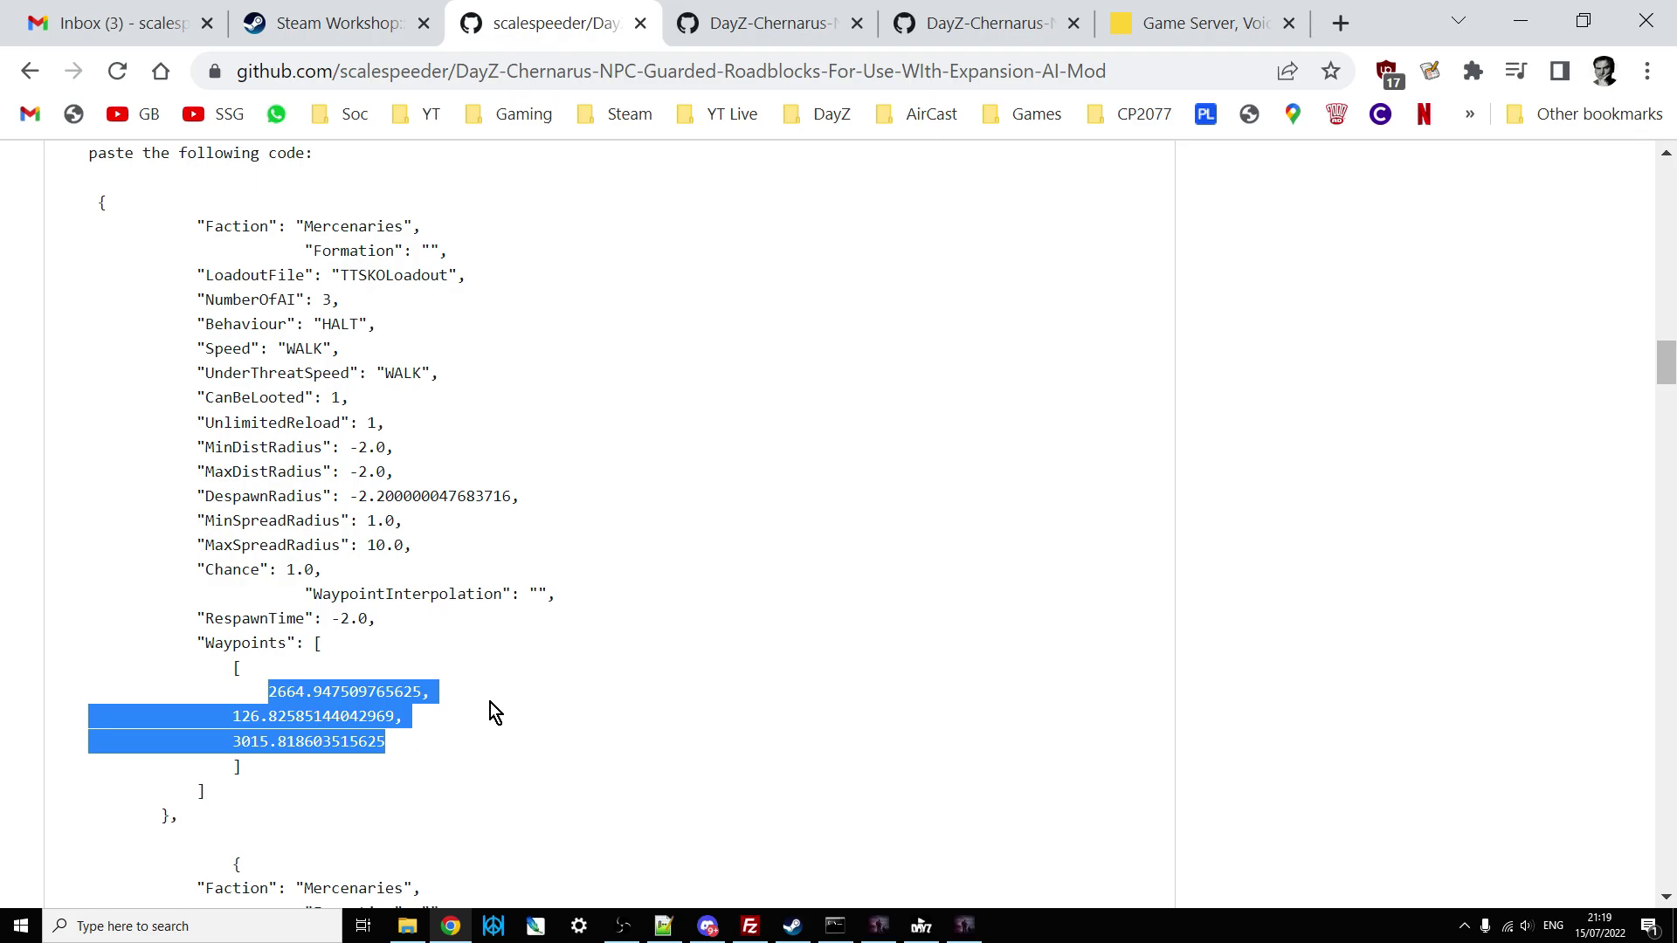
{"action": "scroll", "coordinate": [603, 695], "scroll_direction": "up", "scroll_amount": 20}
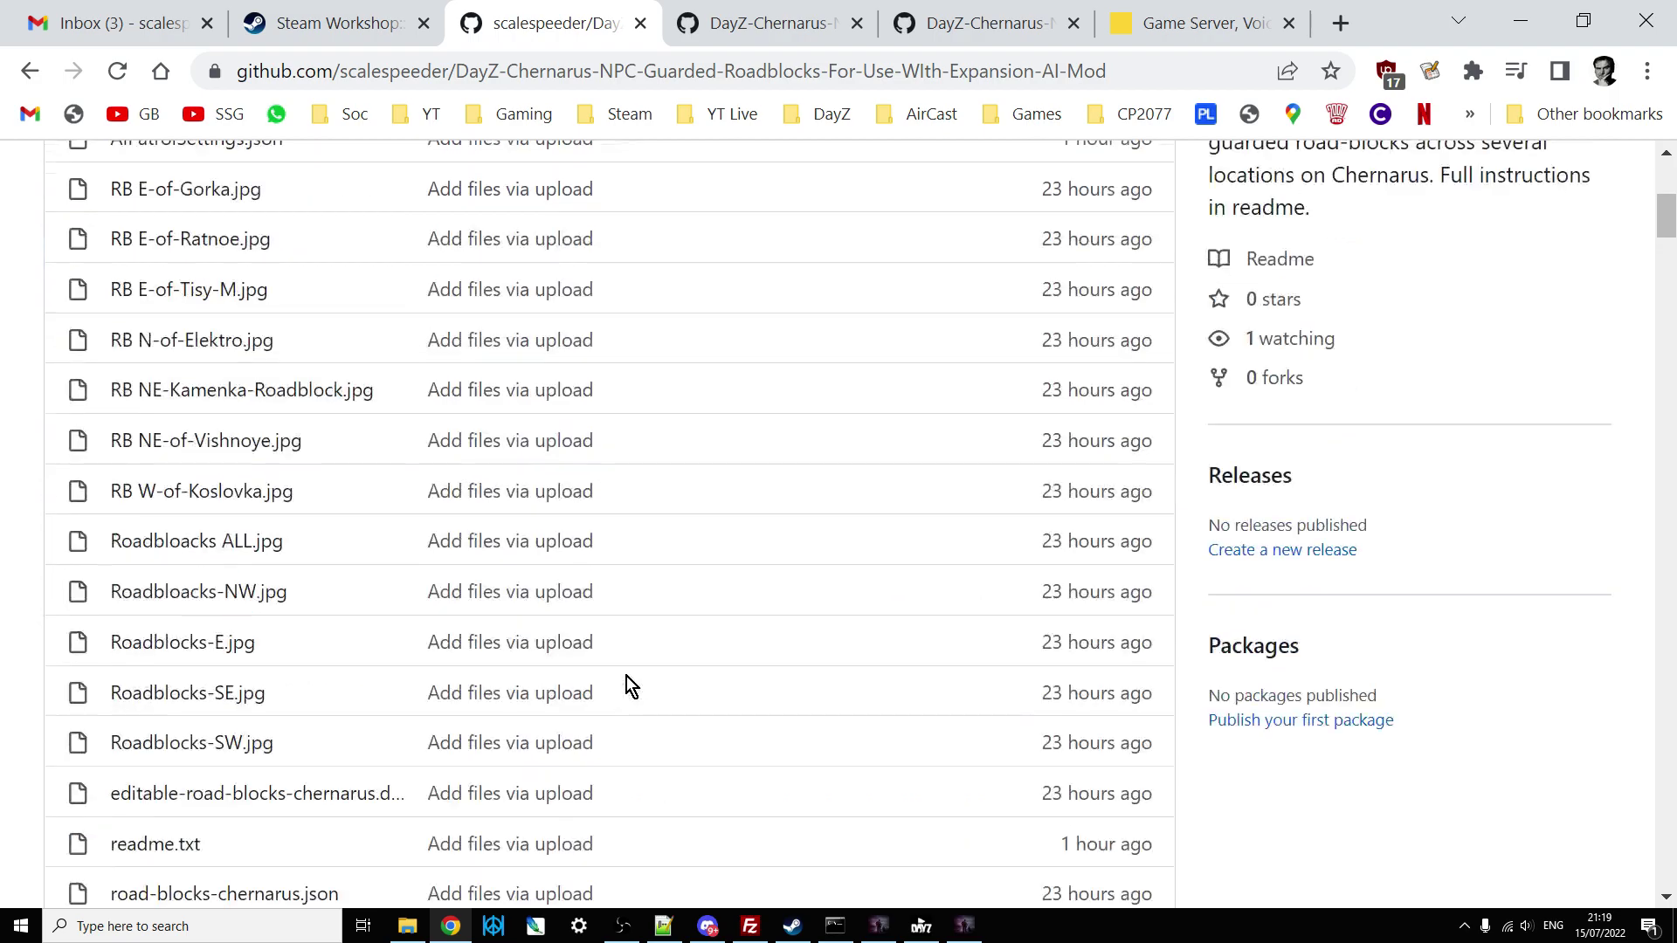
{"action": "scroll", "coordinate": [626, 676], "scroll_direction": "up", "scroll_amount": 6}
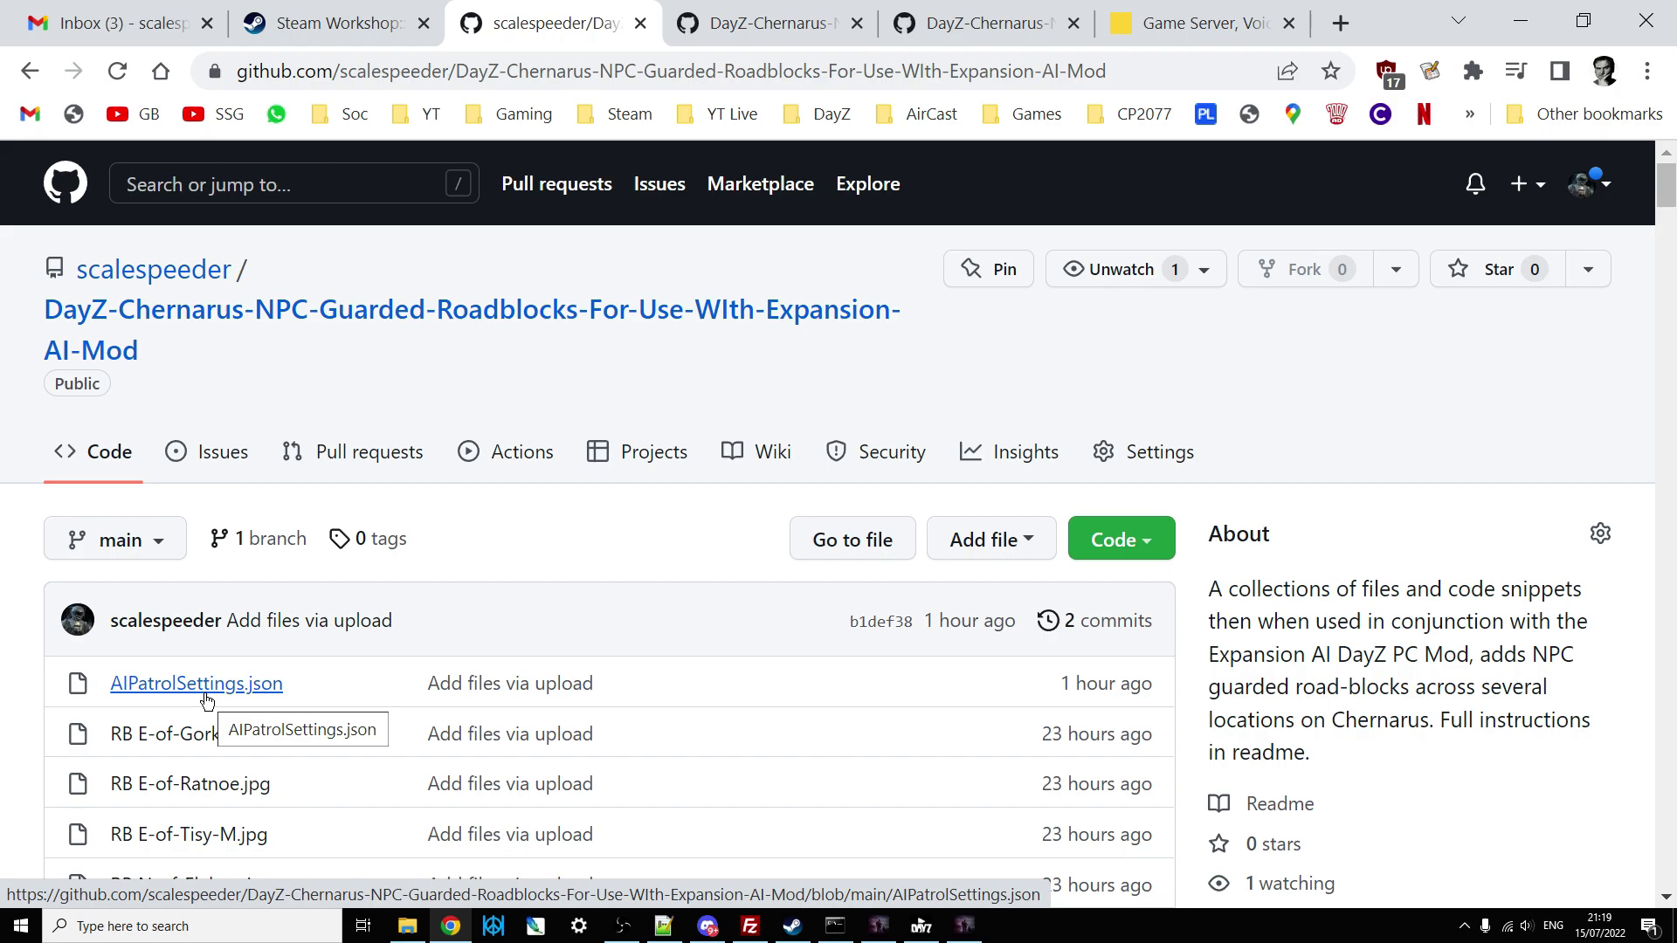
Clear the waypoint highlight and select the first patrol entry from '{' to '},'.
{"action": "scroll", "coordinate": [233, 700], "scroll_direction": "down", "scroll_amount": 20}
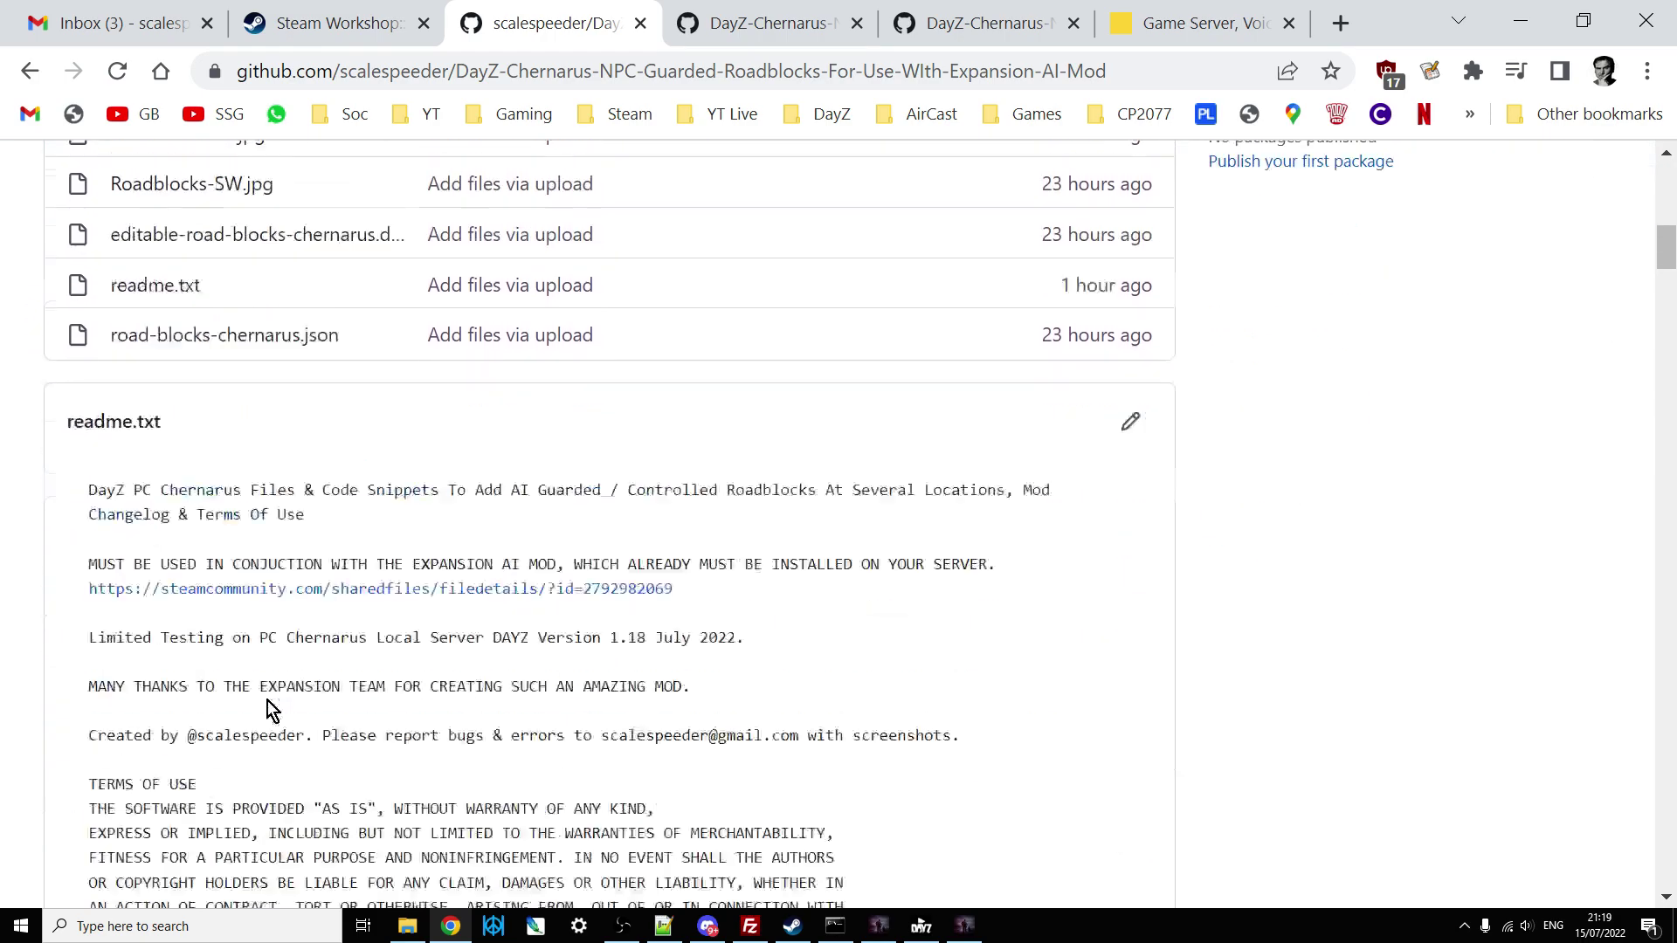
{"action": "scroll", "coordinate": [342, 678], "scroll_direction": "down", "scroll_amount": 15}
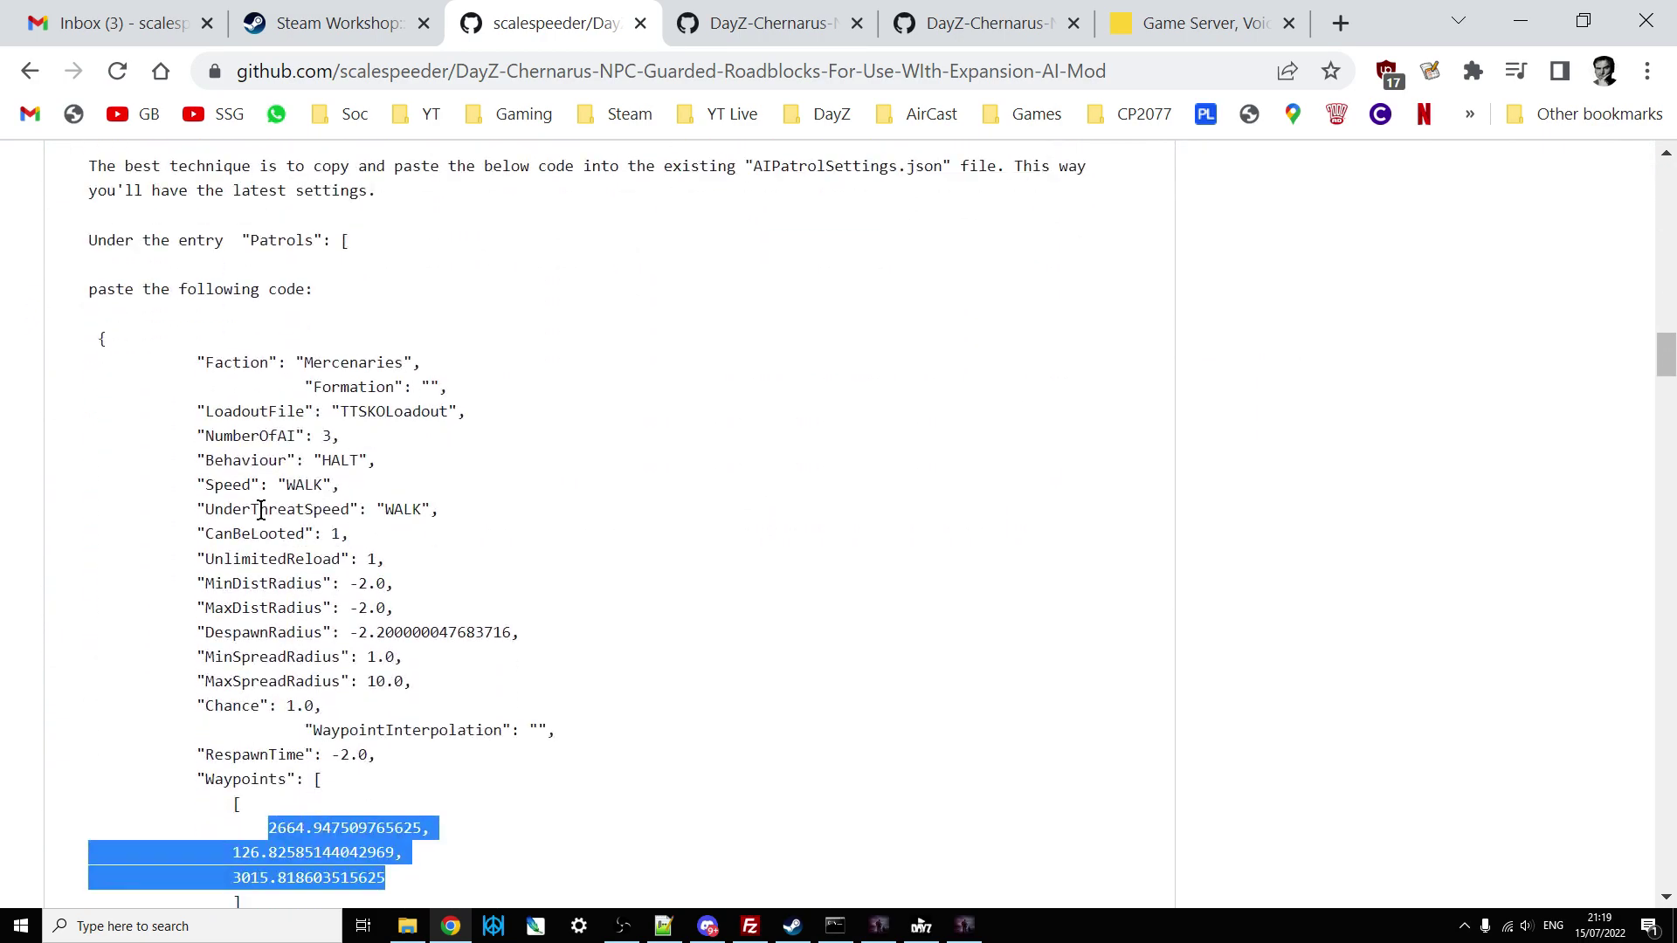
{"action": "left_click", "coordinate": [535, 460]}
{"action": "scroll", "coordinate": [112, 247], "scroll_direction": "down", "scroll_amount": 2}
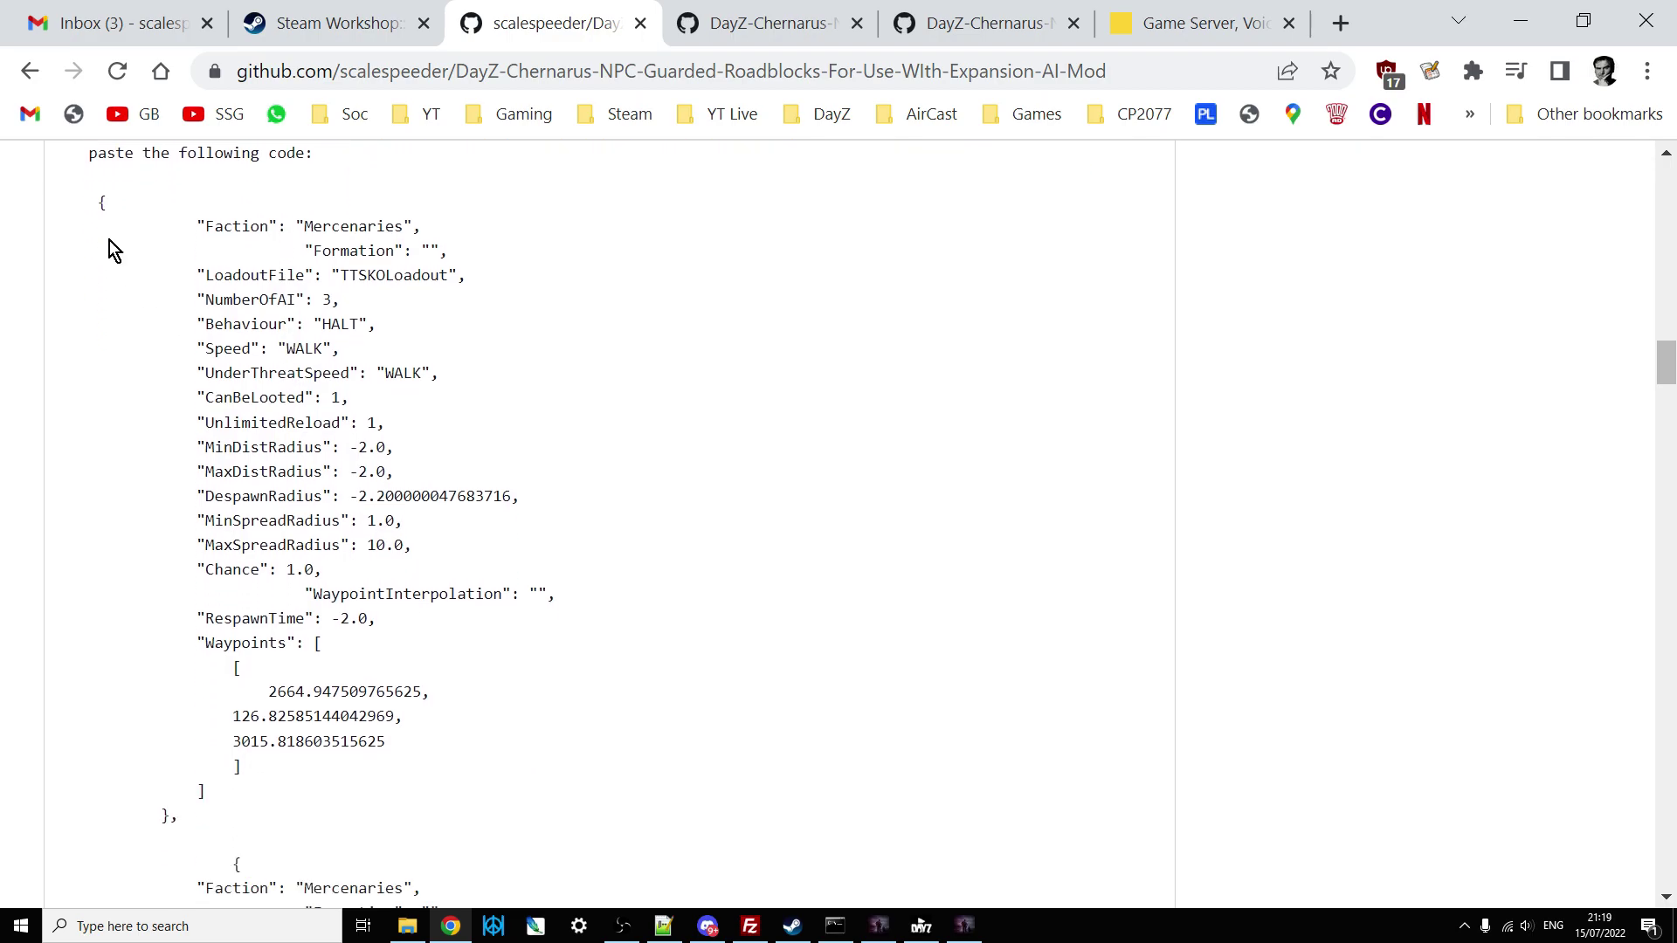
{"action": "left_click_drag", "start_coordinate": [92, 201], "coordinate": [486, 816]}
{"action": "scroll", "coordinate": [589, 725], "scroll_direction": "up", "scroll_amount": 4}
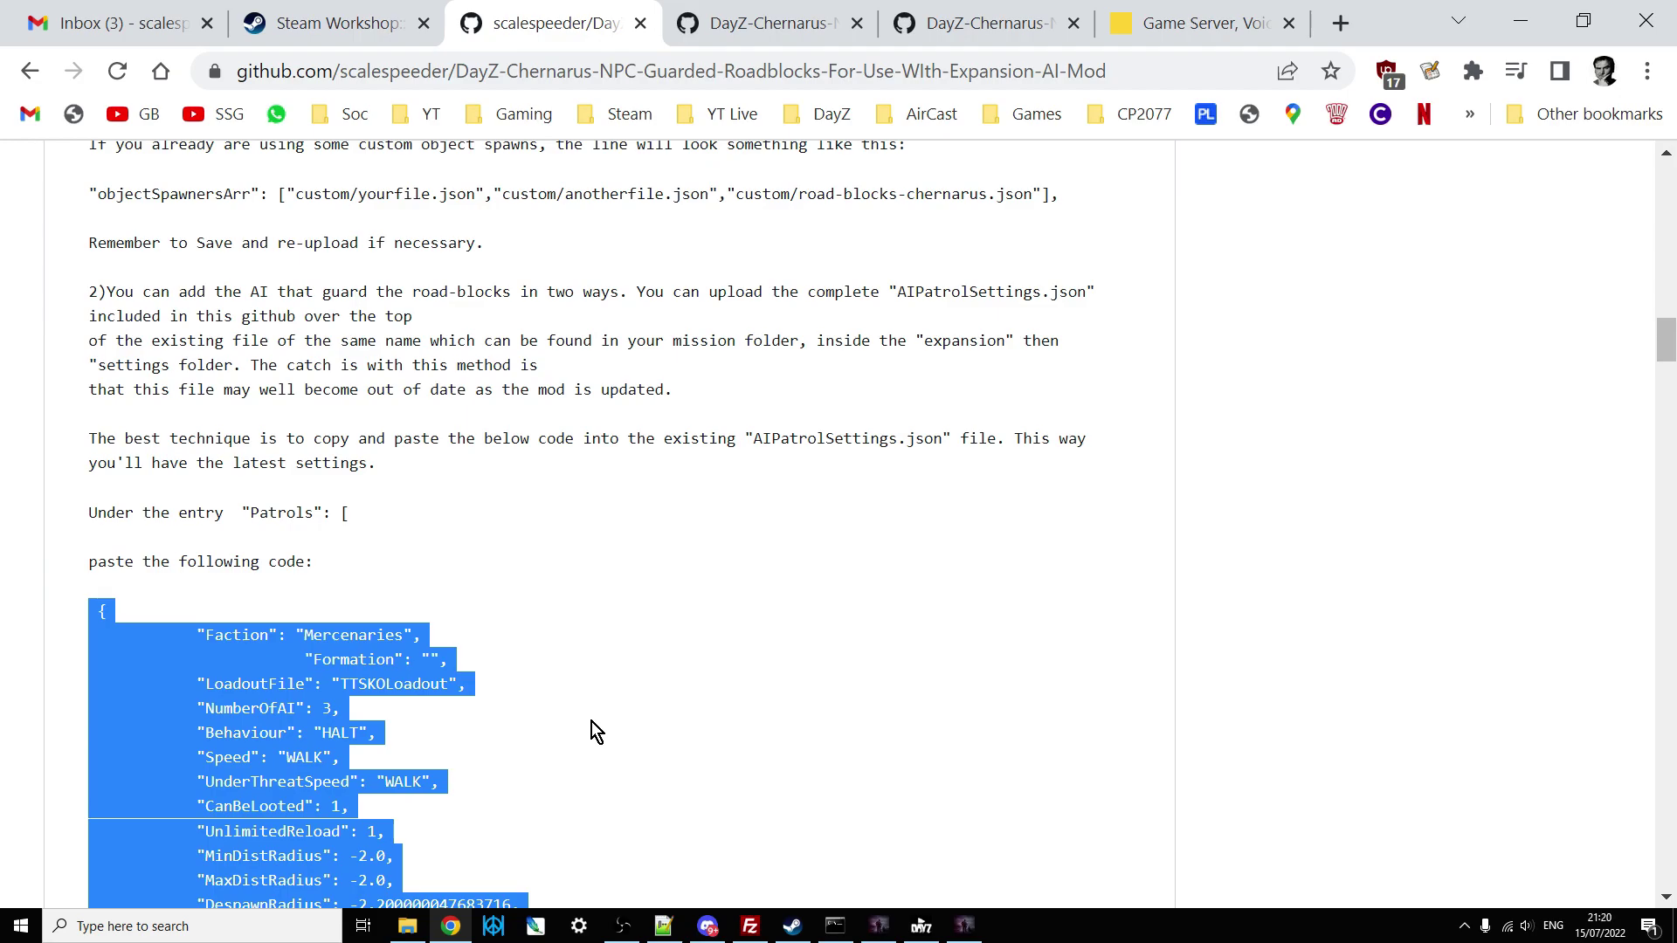
{"action": "scroll", "coordinate": [590, 722], "scroll_direction": "down", "scroll_amount": 4}
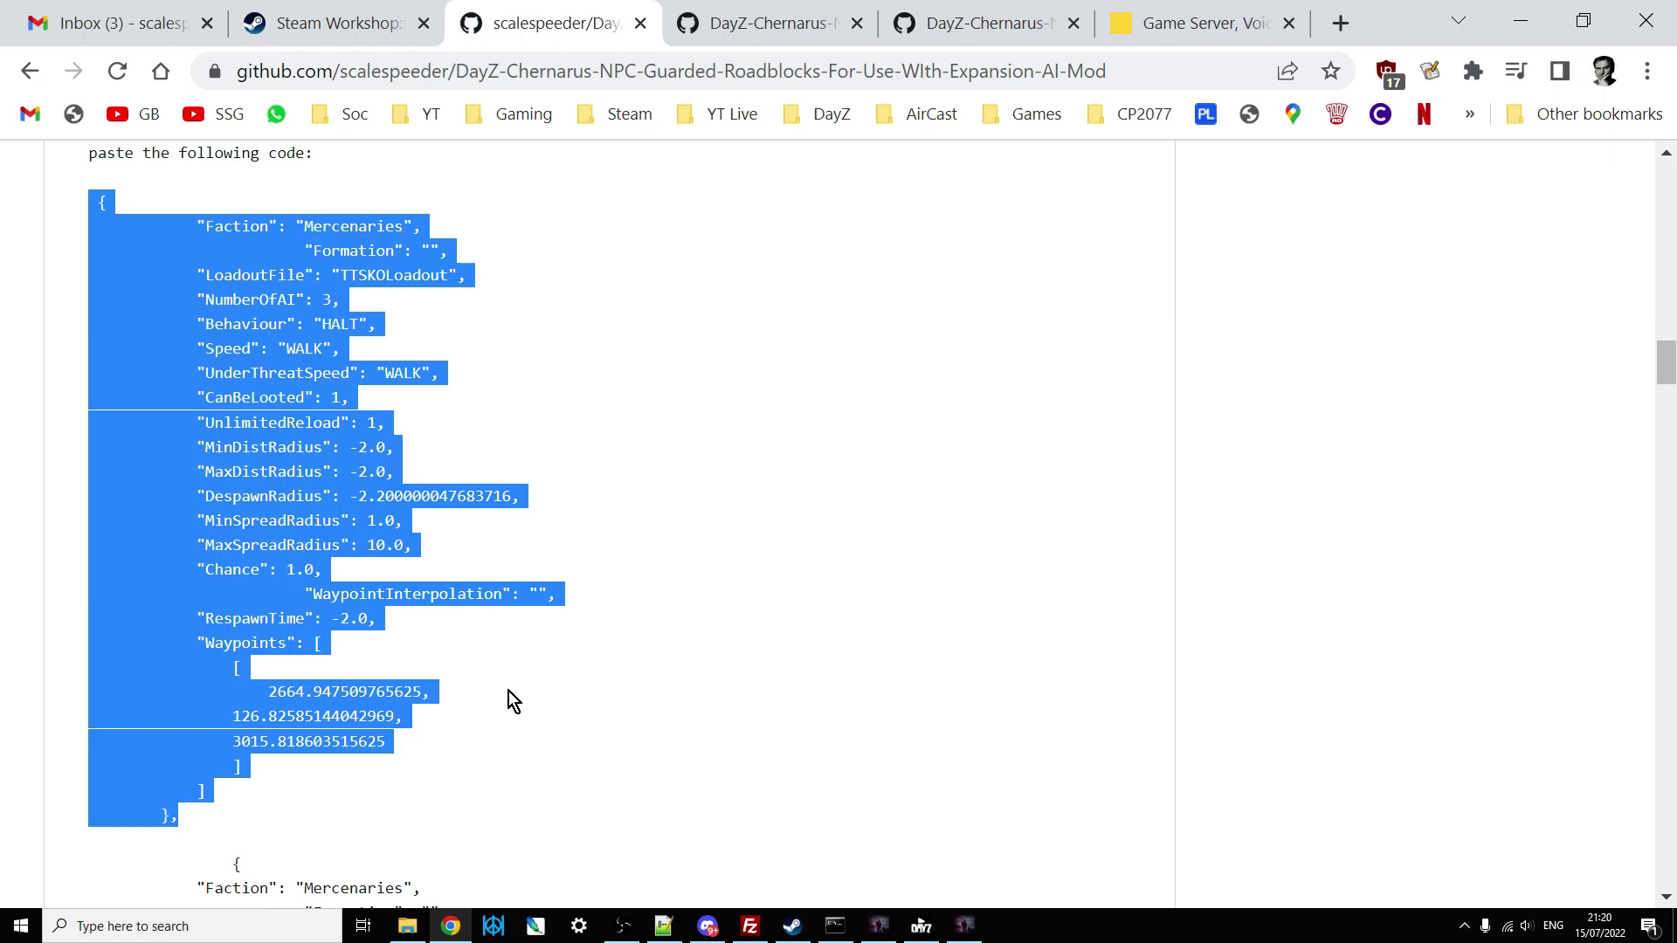
Deselect the entry and highlight only its WaypointInterpolation line.
{"action": "left_click", "coordinate": [409, 625]}
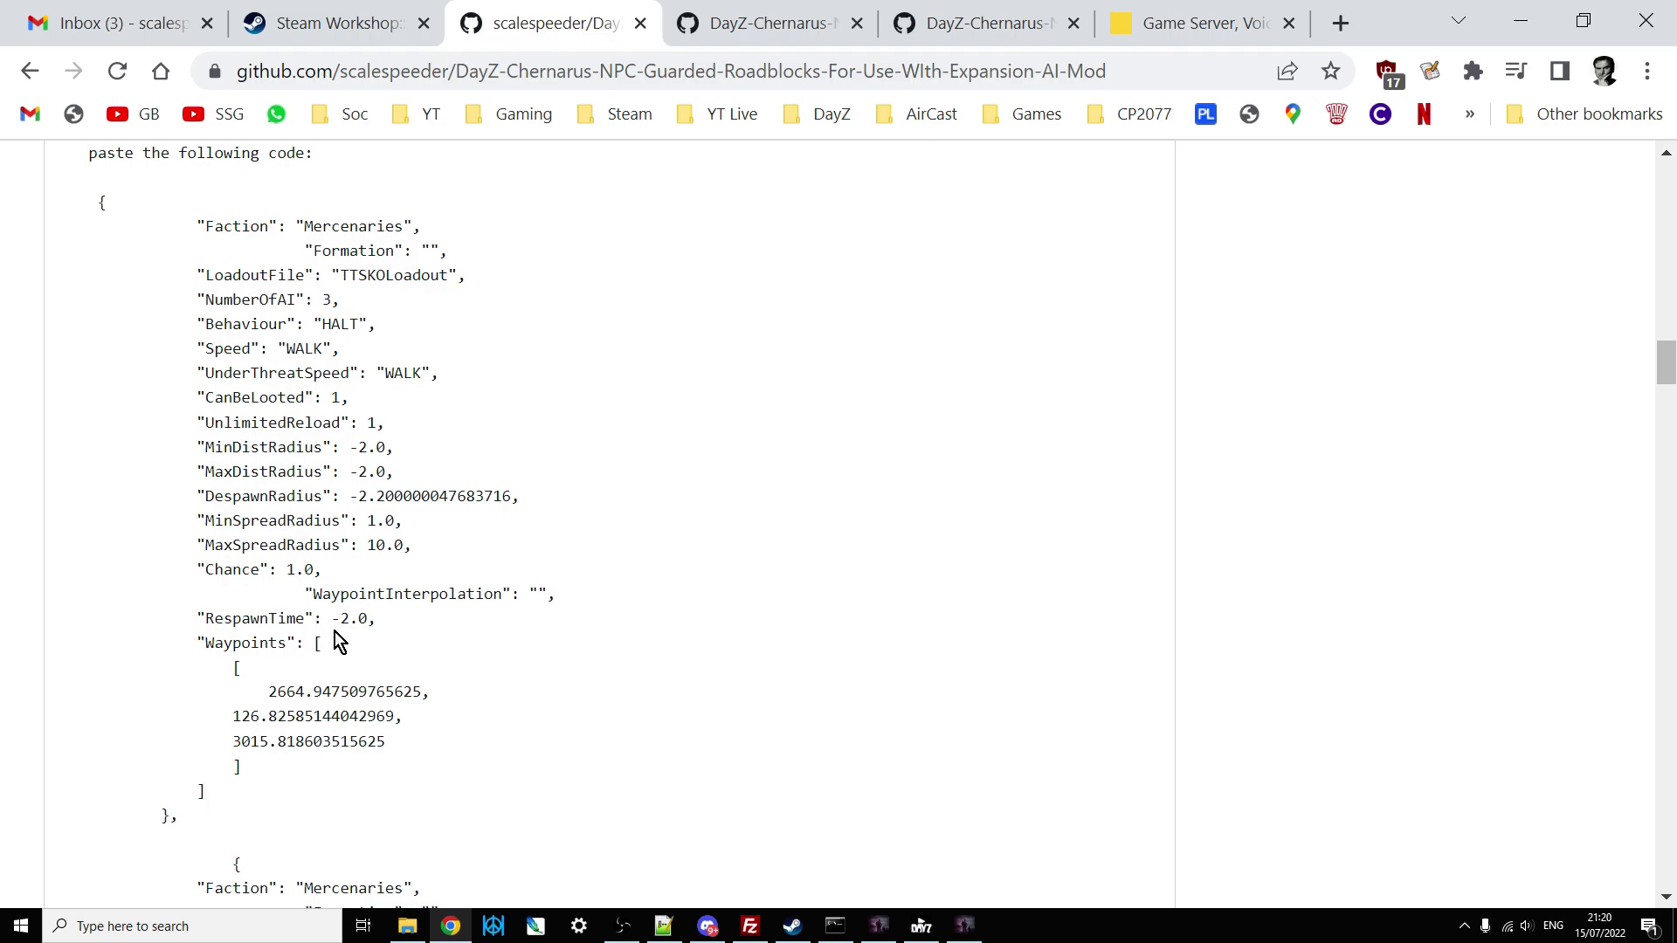
{"action": "left_click_drag", "start_coordinate": [301, 593], "coordinate": [581, 601]}
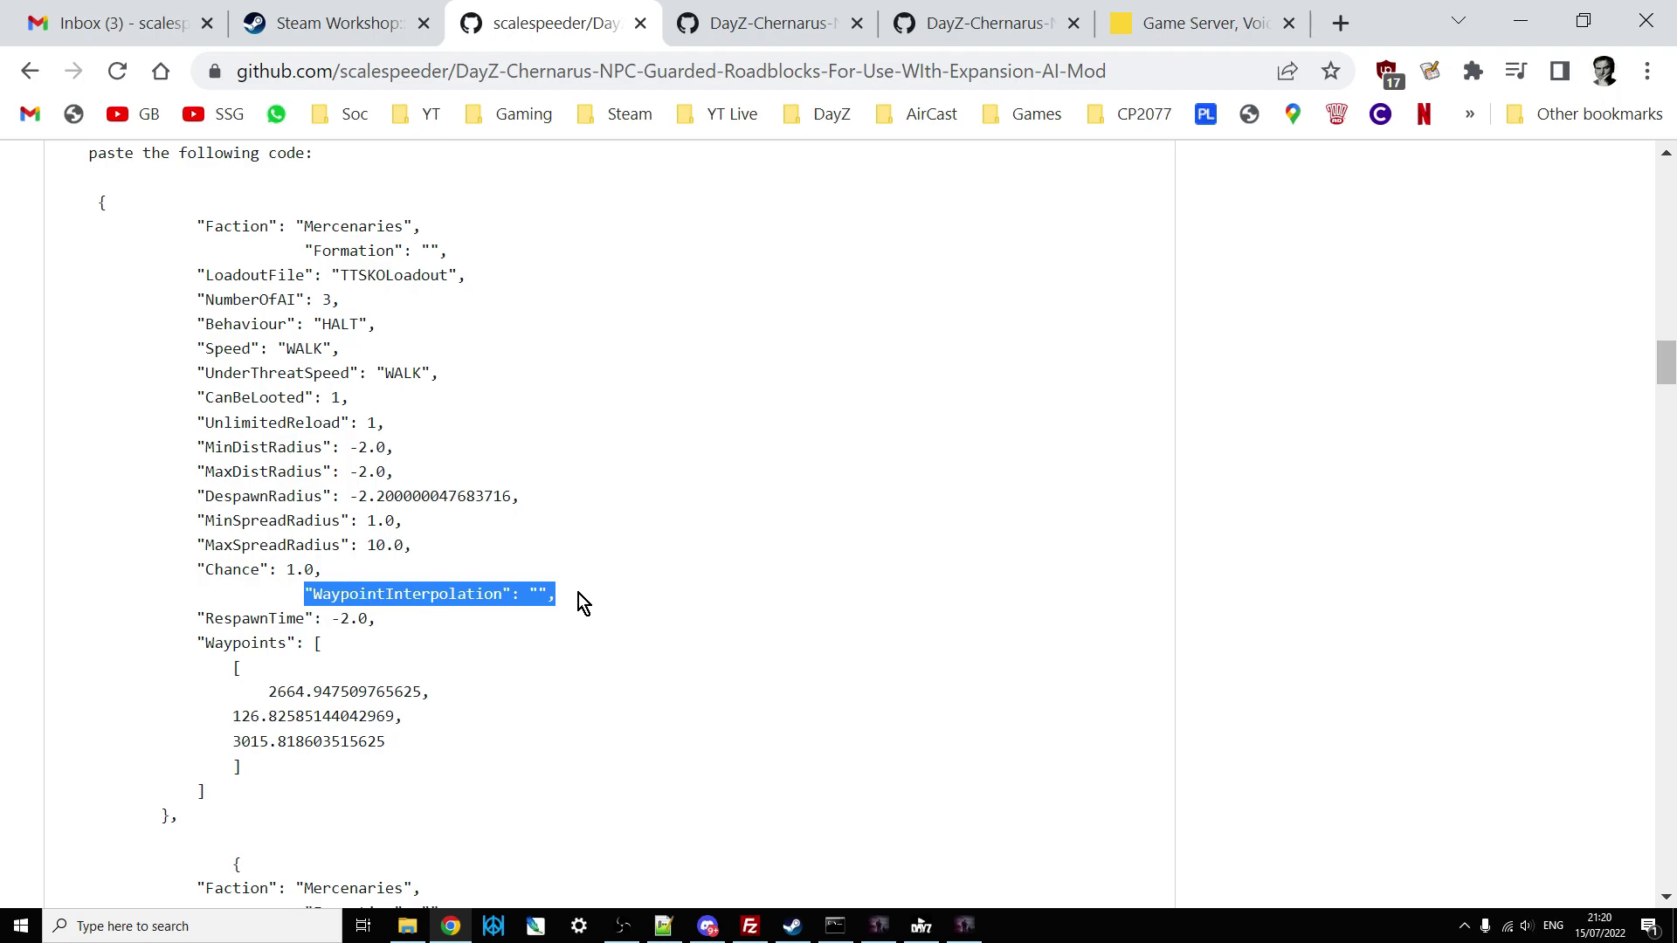
{"action": "scroll", "coordinate": [578, 594], "scroll_direction": "down", "scroll_amount": 15}
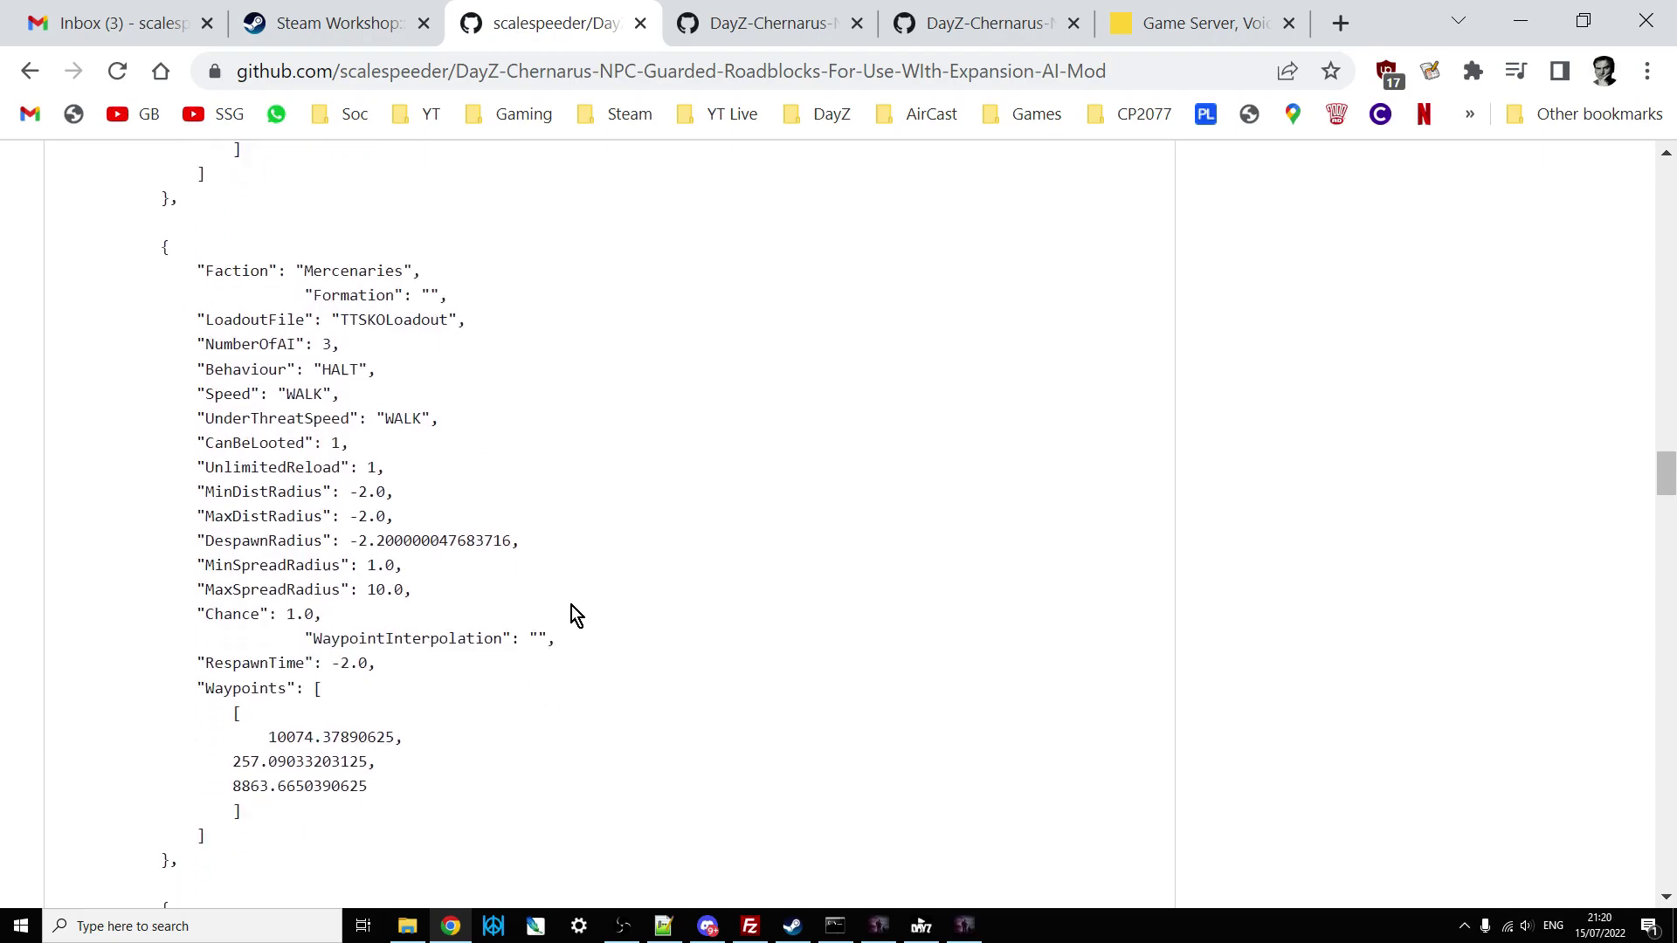
Highlight the opening <!--AI Roadblocks Loot--> lines of step 3's XML, then clear the selection.
{"action": "scroll", "coordinate": [571, 605], "scroll_direction": "down", "scroll_amount": 15}
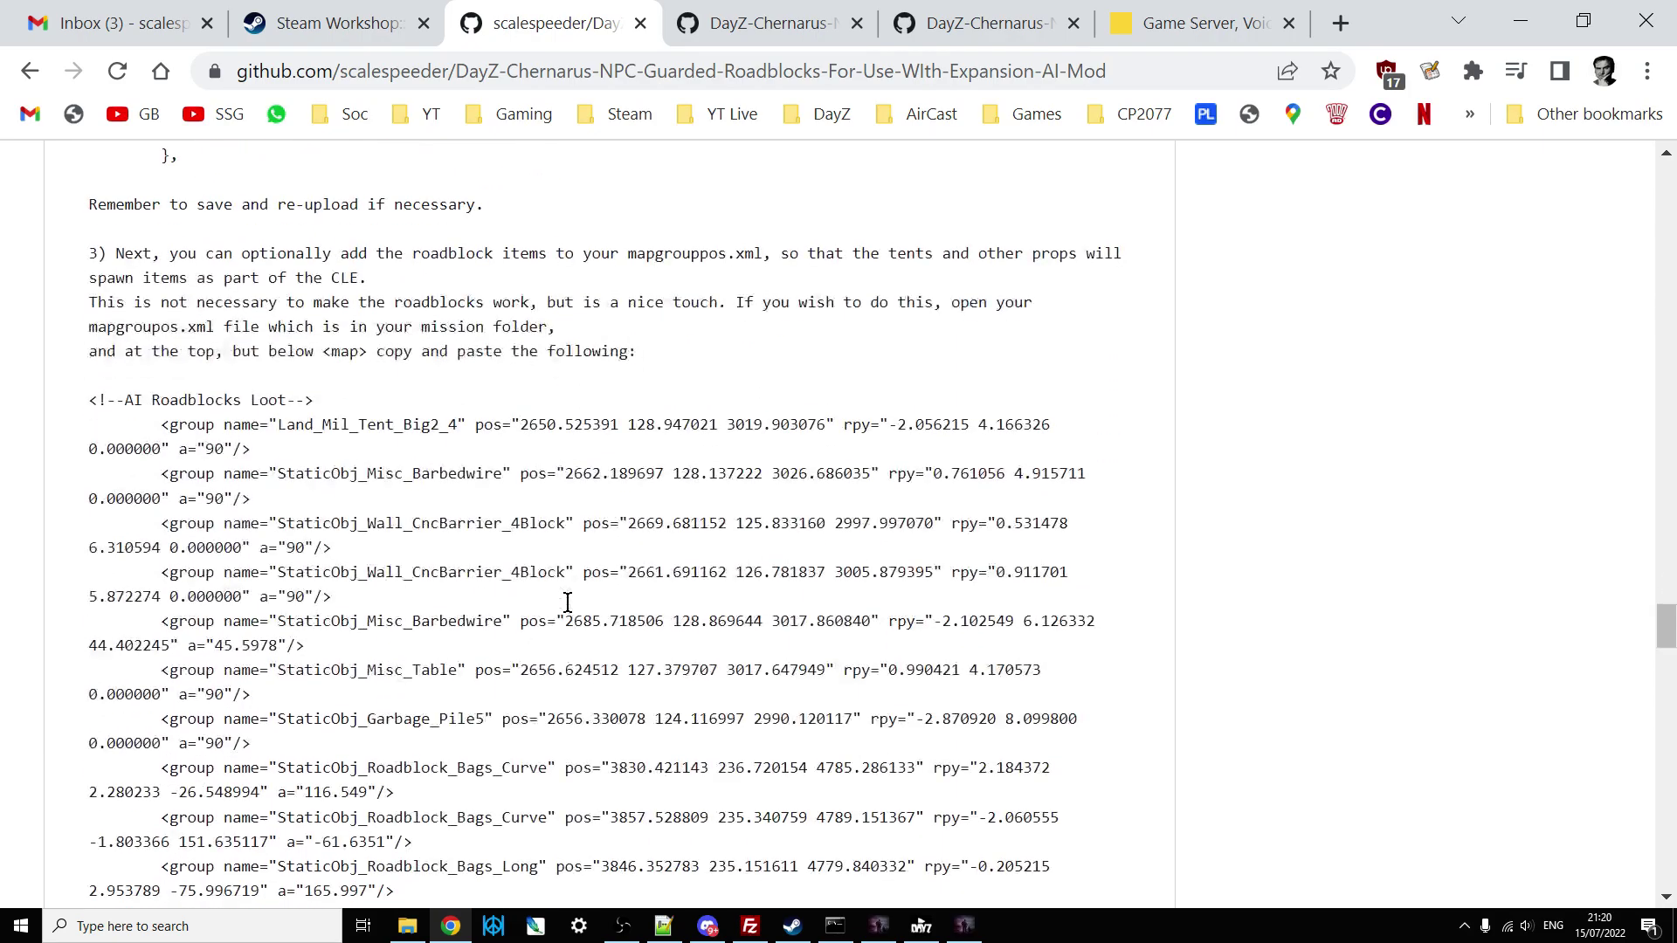
{"action": "scroll", "coordinate": [567, 602], "scroll_direction": "up", "scroll_amount": 2}
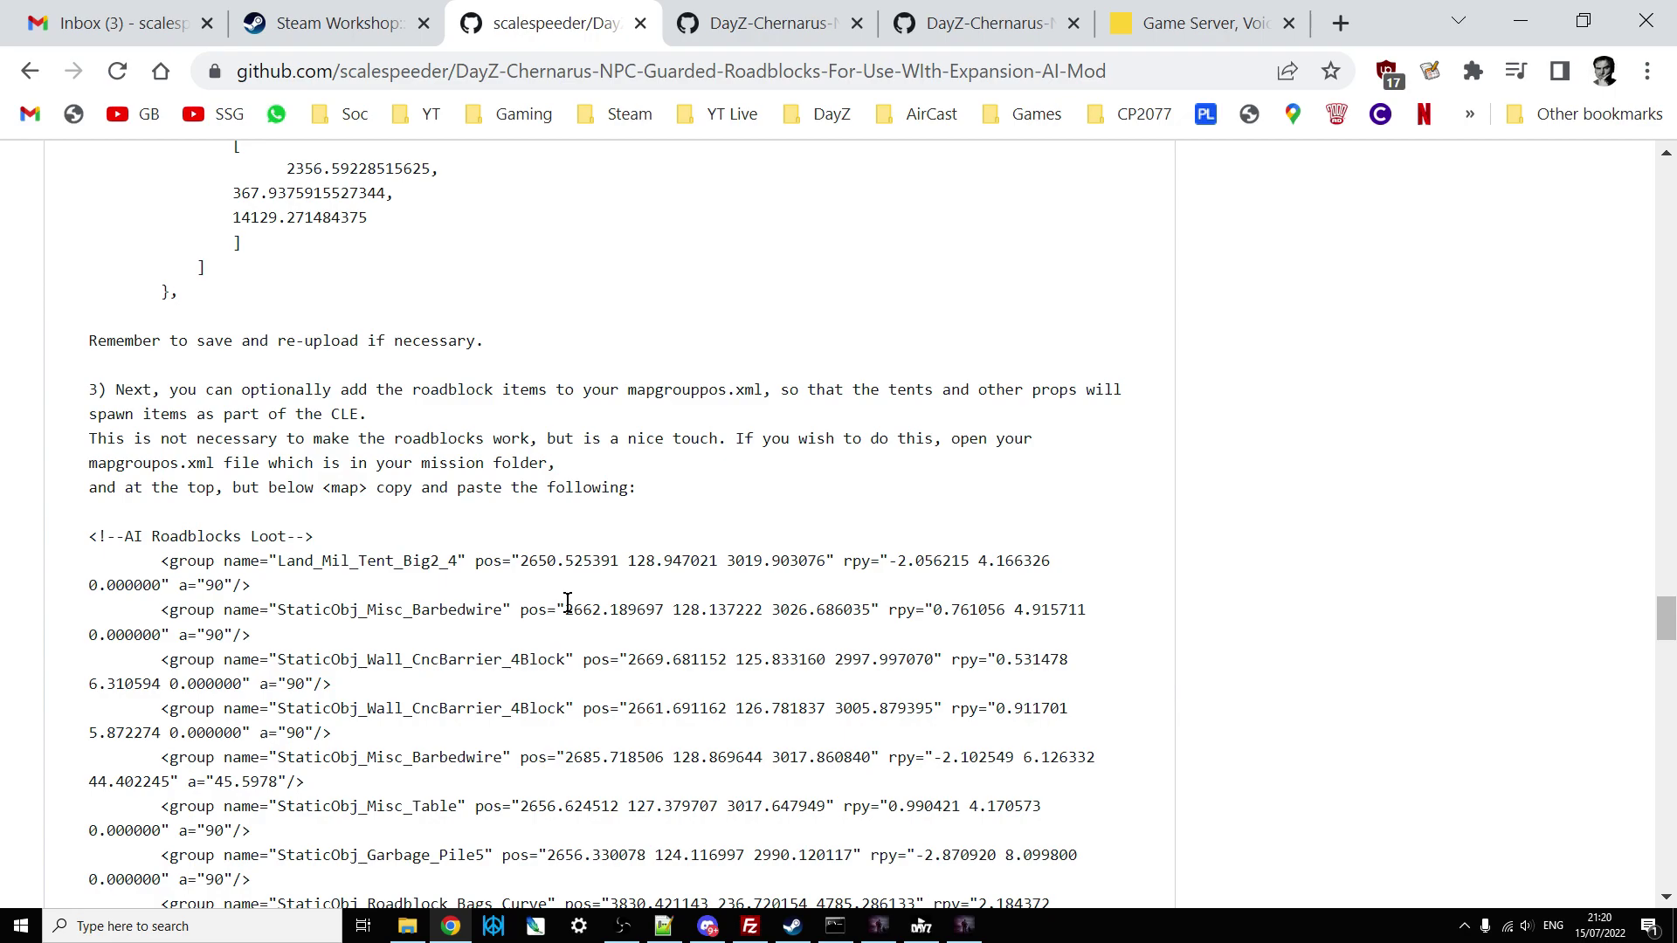
{"action": "scroll", "coordinate": [567, 603], "scroll_direction": "down", "scroll_amount": 2}
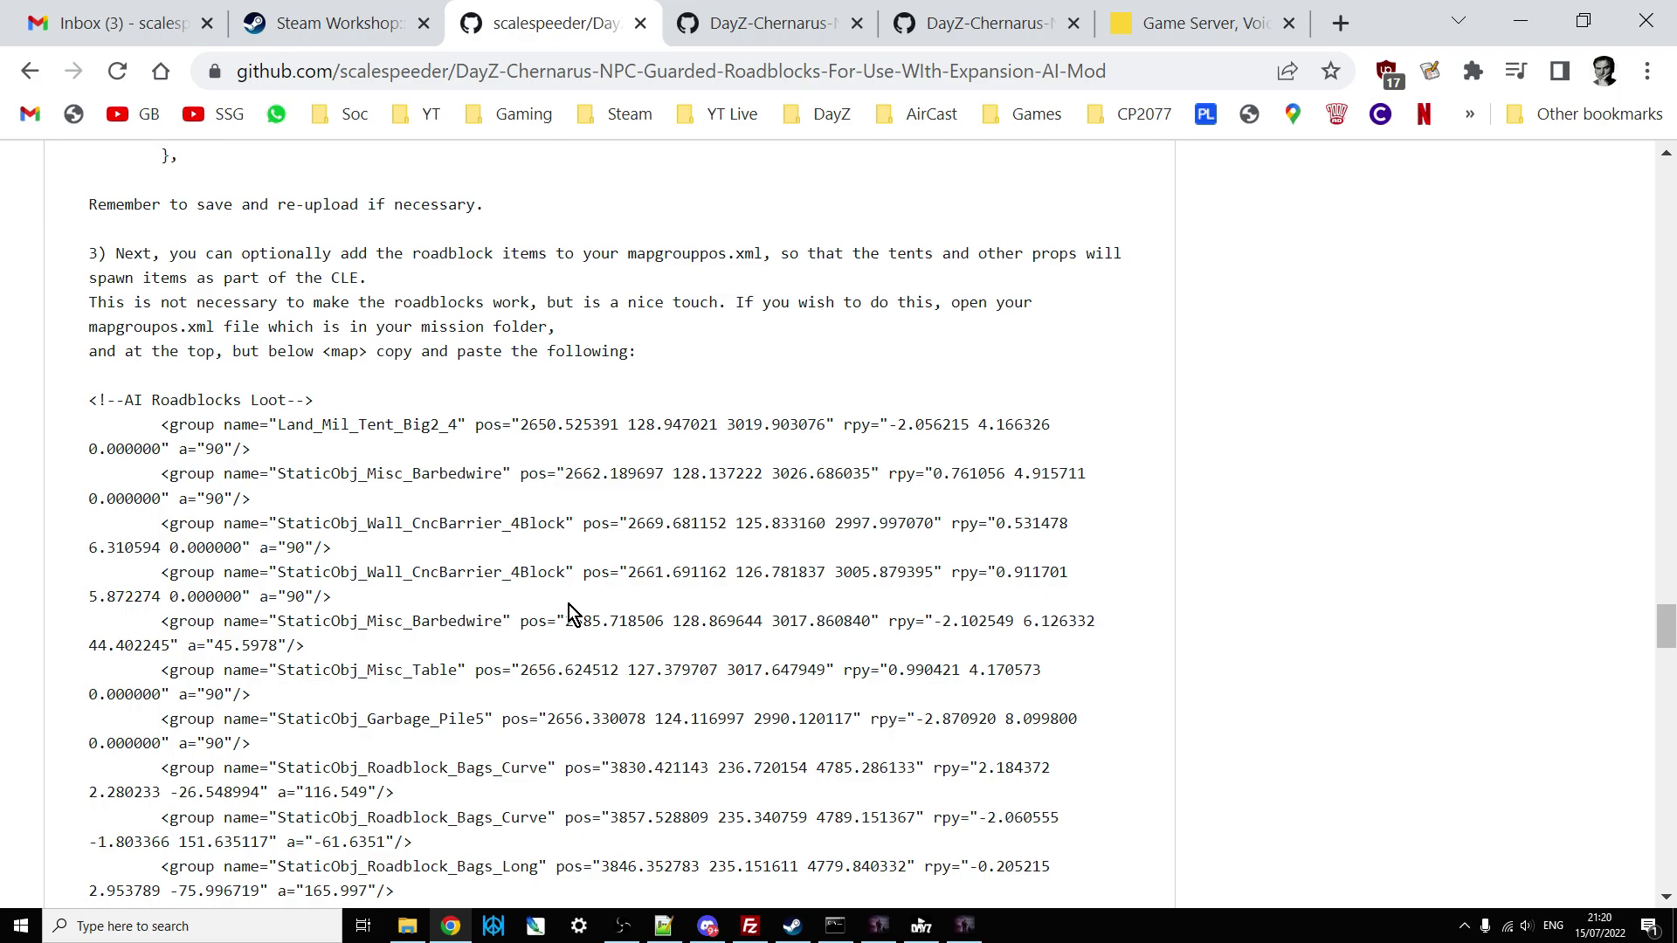
{"action": "left_click_drag", "start_coordinate": [89, 400], "coordinate": [494, 710]}
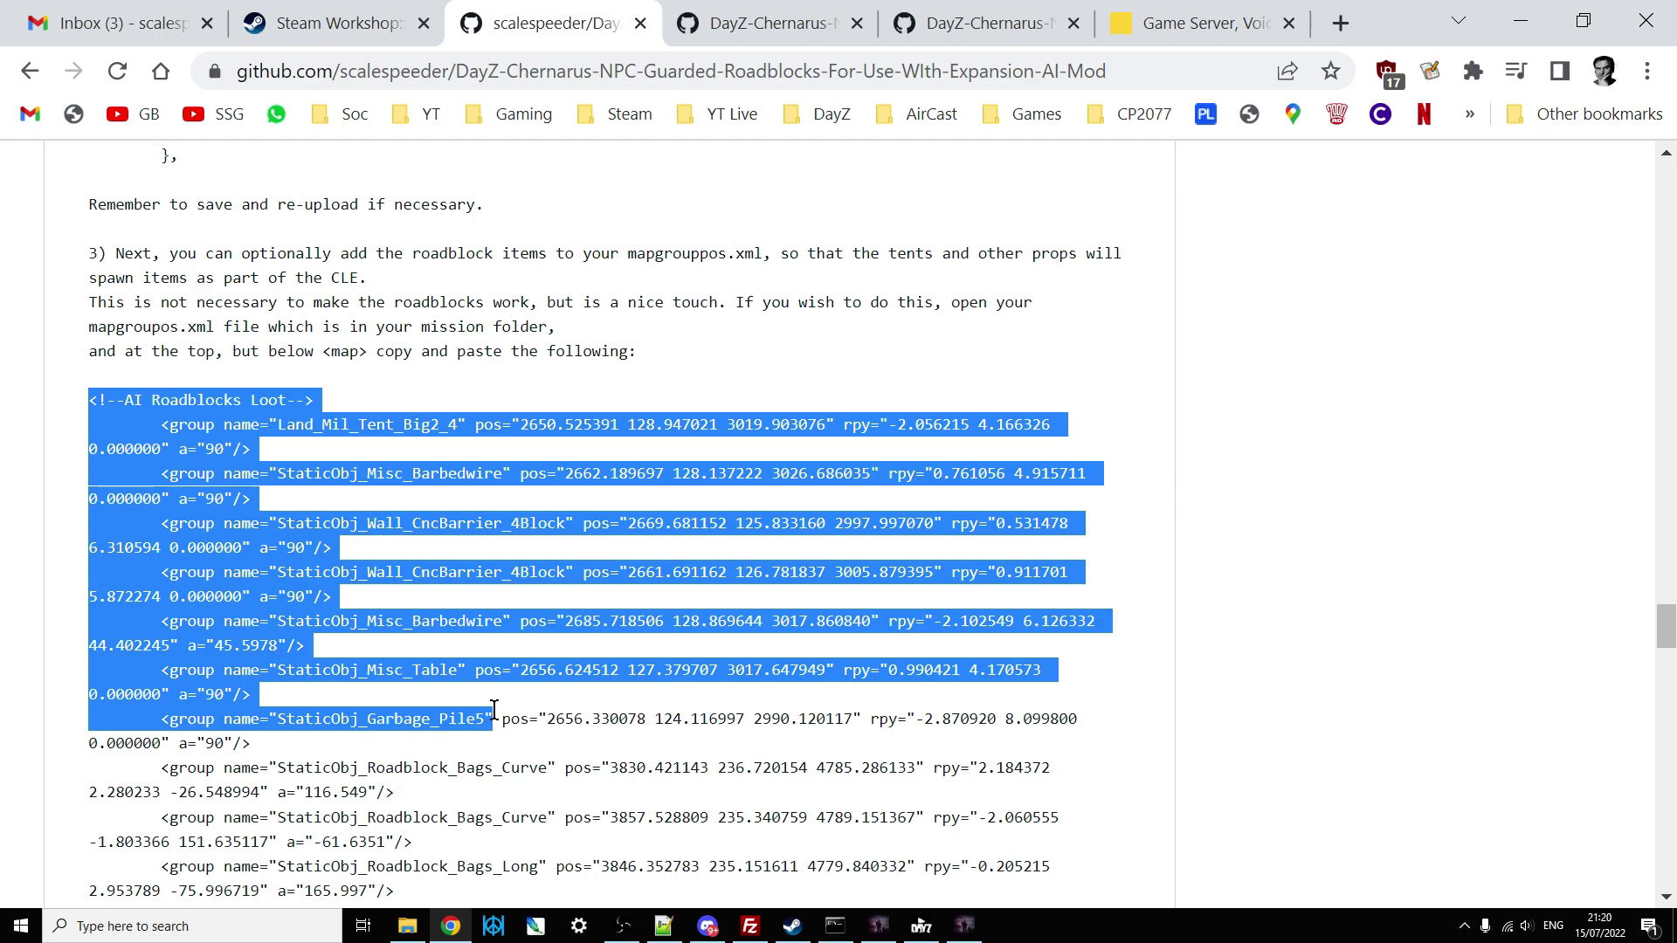
{"action": "scroll", "coordinate": [472, 712], "scroll_direction": "down", "scroll_amount": 2}
{"action": "scroll", "coordinate": [366, 524], "scroll_direction": "down", "scroll_amount": 2}
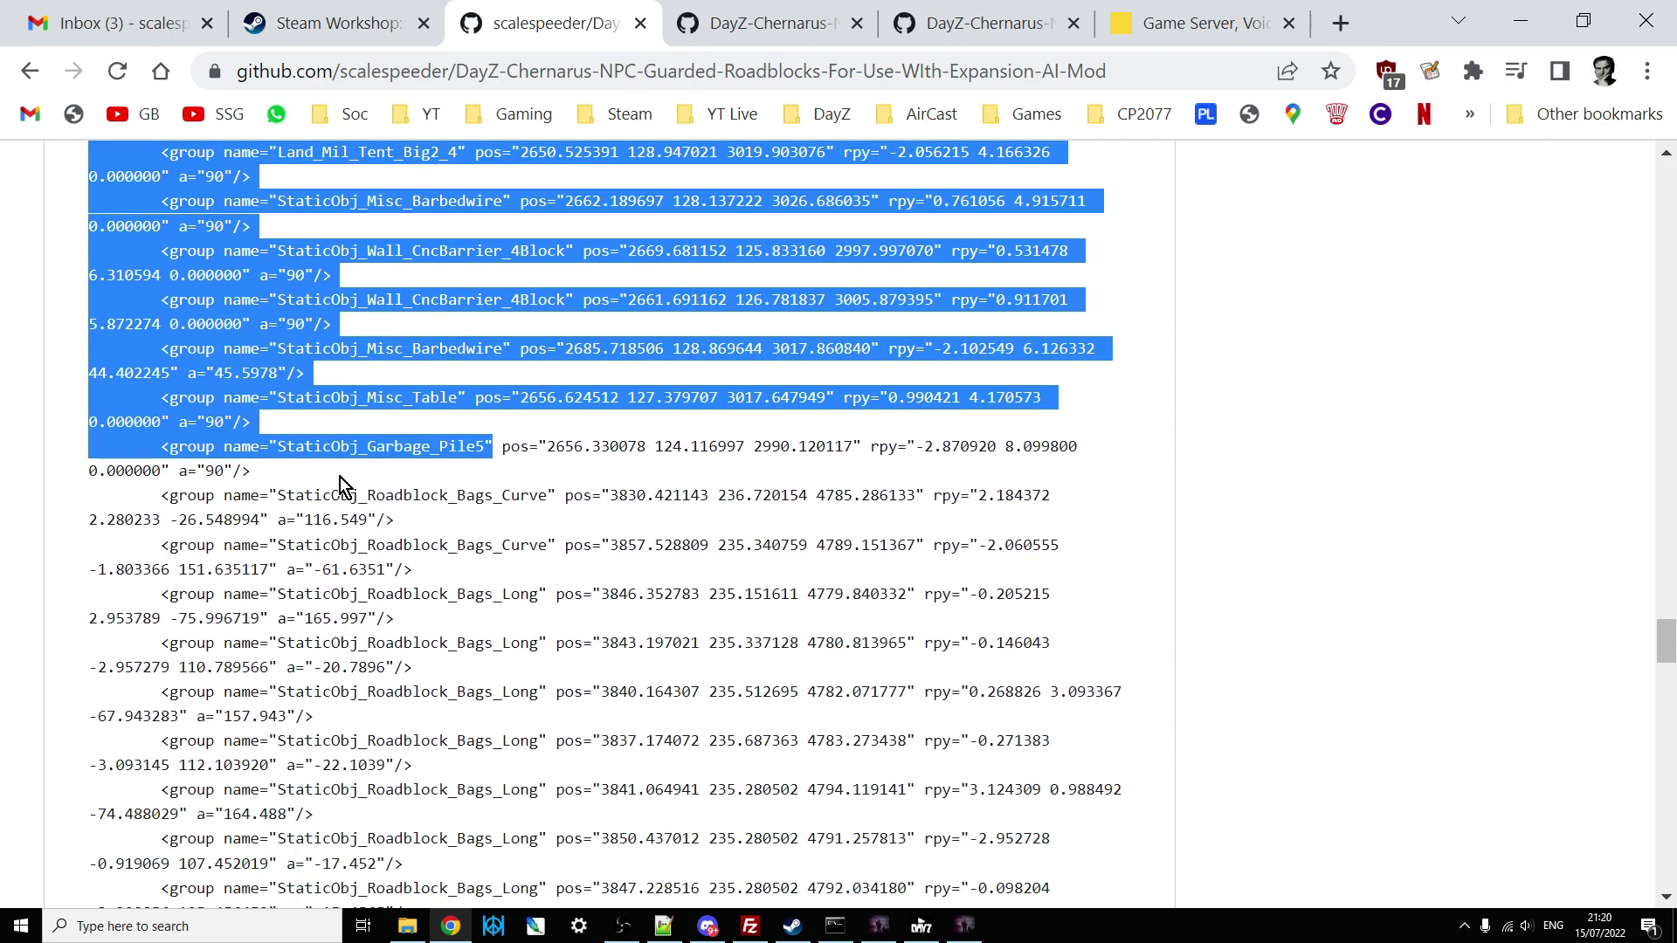
{"action": "left_click", "coordinate": [337, 477]}
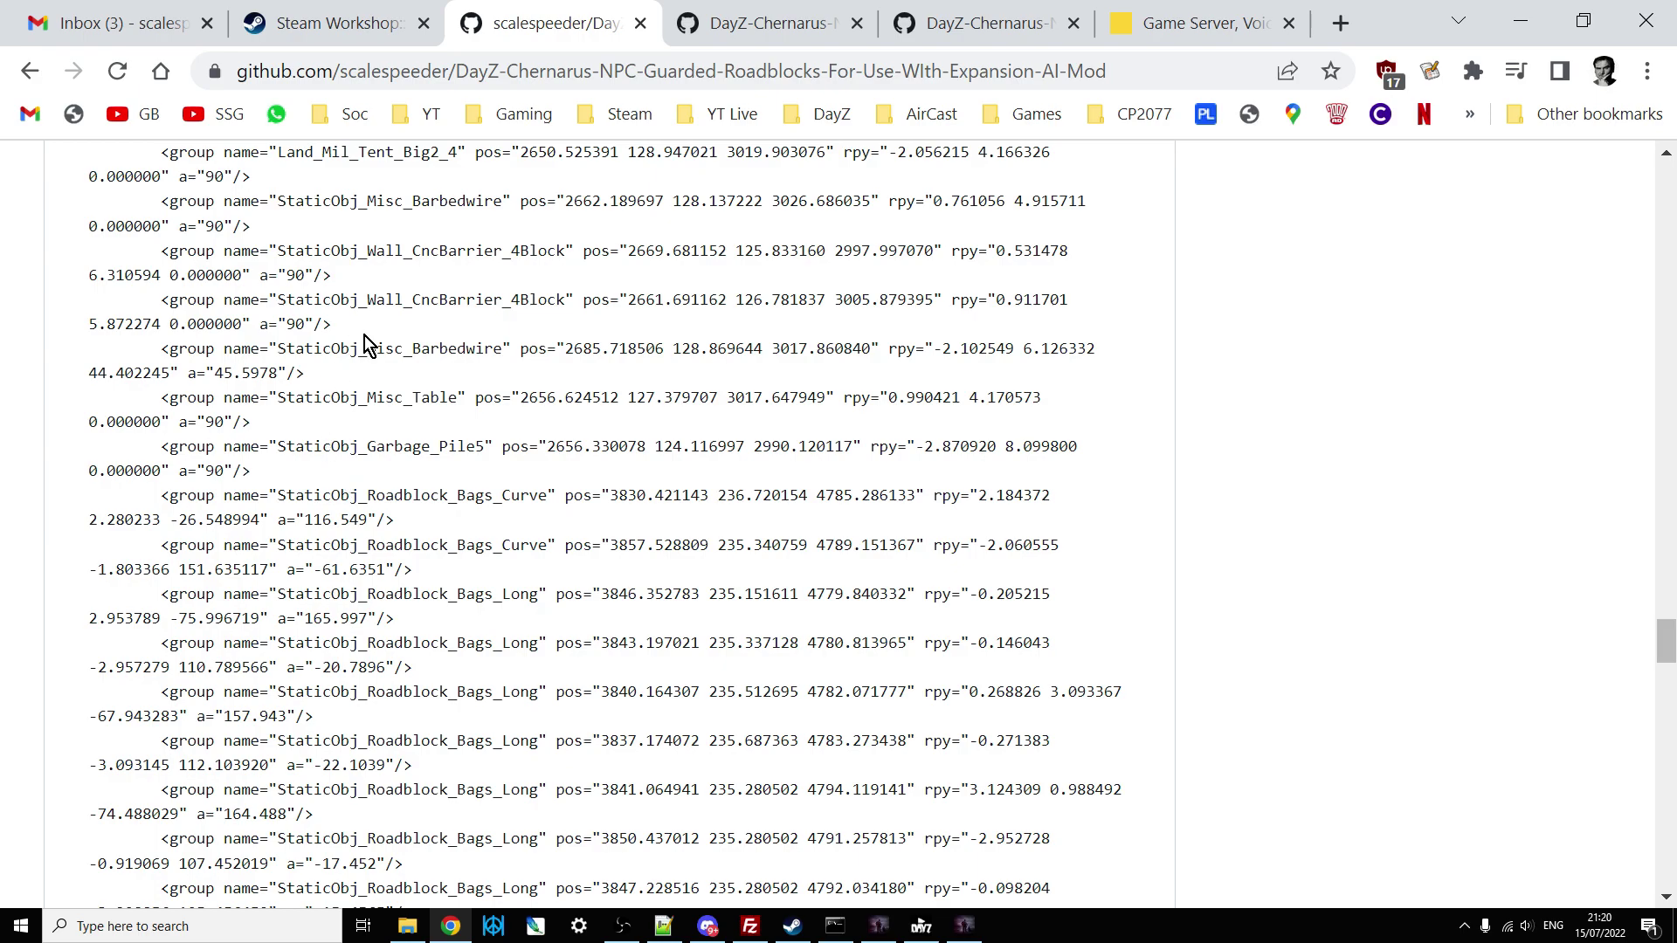
Highlight a single Land_Roadblock_Table group line further down the loot XML.
{"action": "scroll", "coordinate": [412, 432], "scroll_direction": "down", "scroll_amount": 6}
{"action": "scroll", "coordinate": [414, 447], "scroll_direction": "down", "scroll_amount": 3}
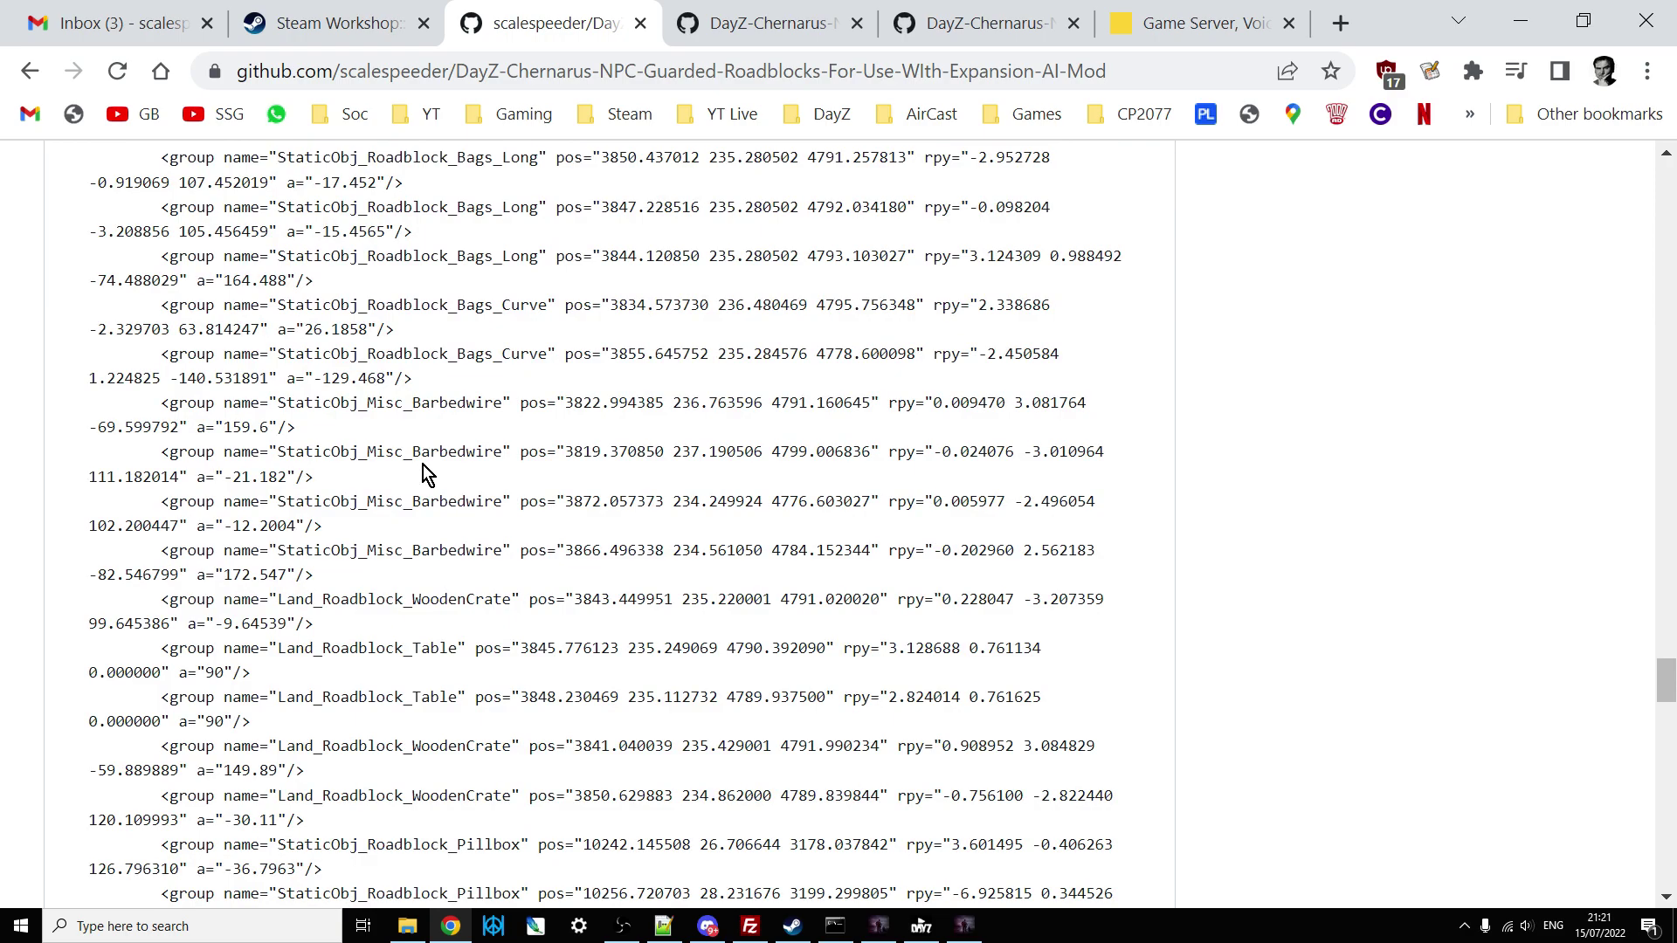
{"action": "scroll", "coordinate": [422, 471], "scroll_direction": "down", "scroll_amount": 2}
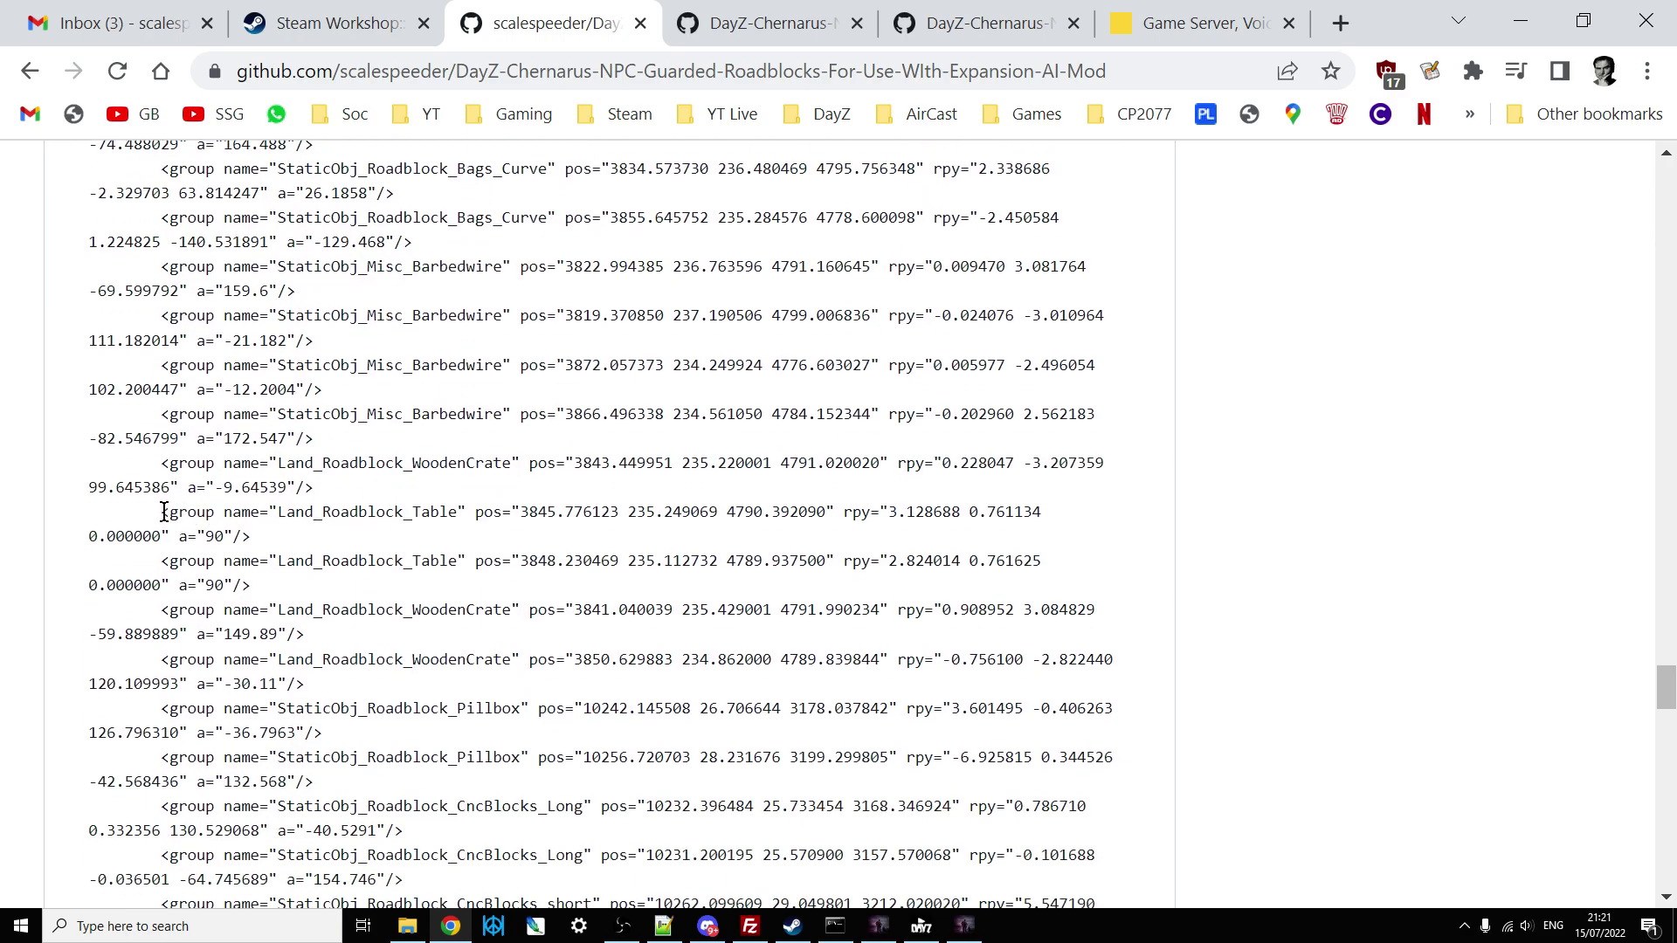
{"action": "left_click_drag", "start_coordinate": [164, 512], "coordinate": [442, 538]}
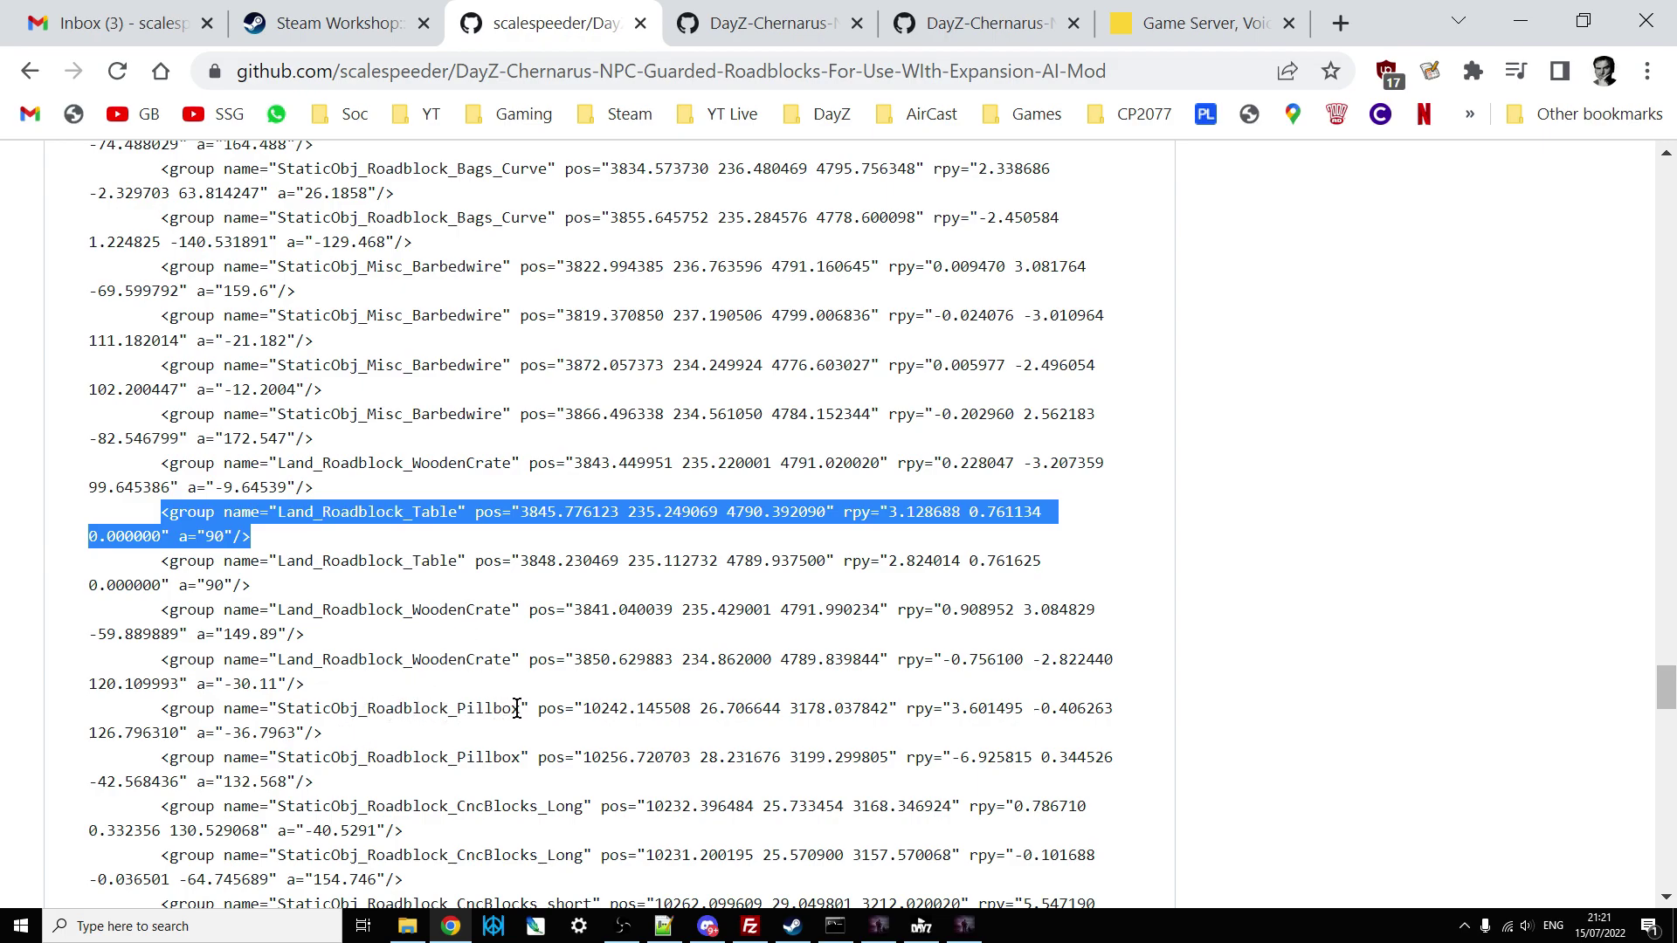
{"action": "scroll", "coordinate": [517, 709], "scroll_direction": "down", "scroll_amount": 5}
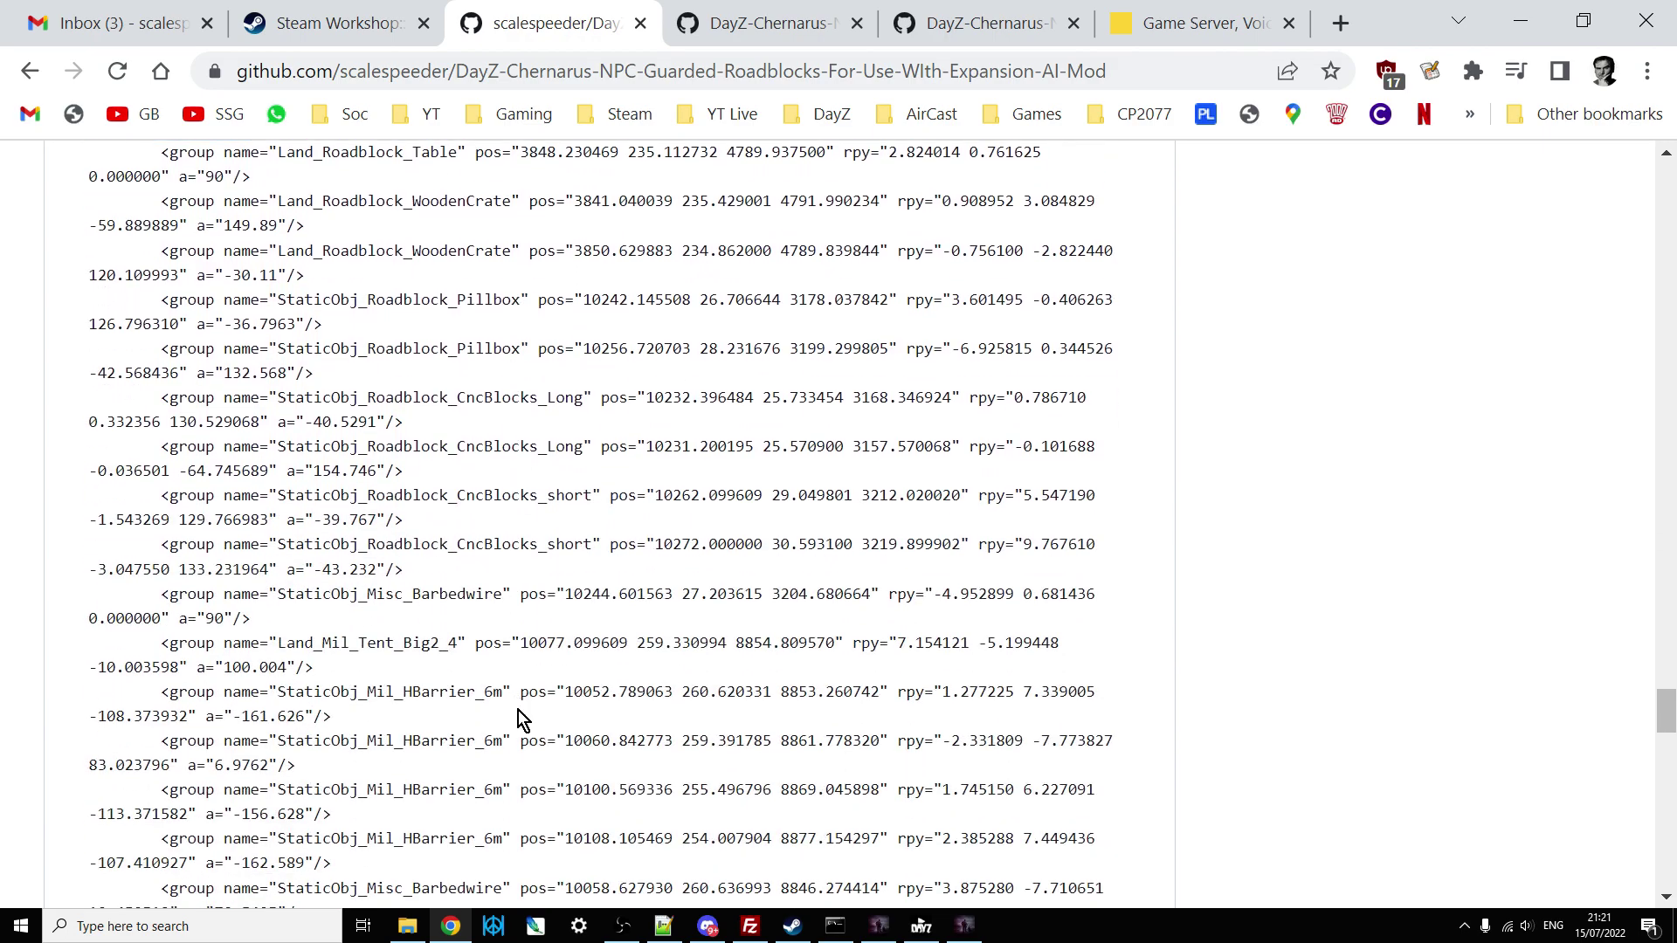
{"action": "scroll", "coordinate": [507, 695], "scroll_direction": "up", "scroll_amount": 10}
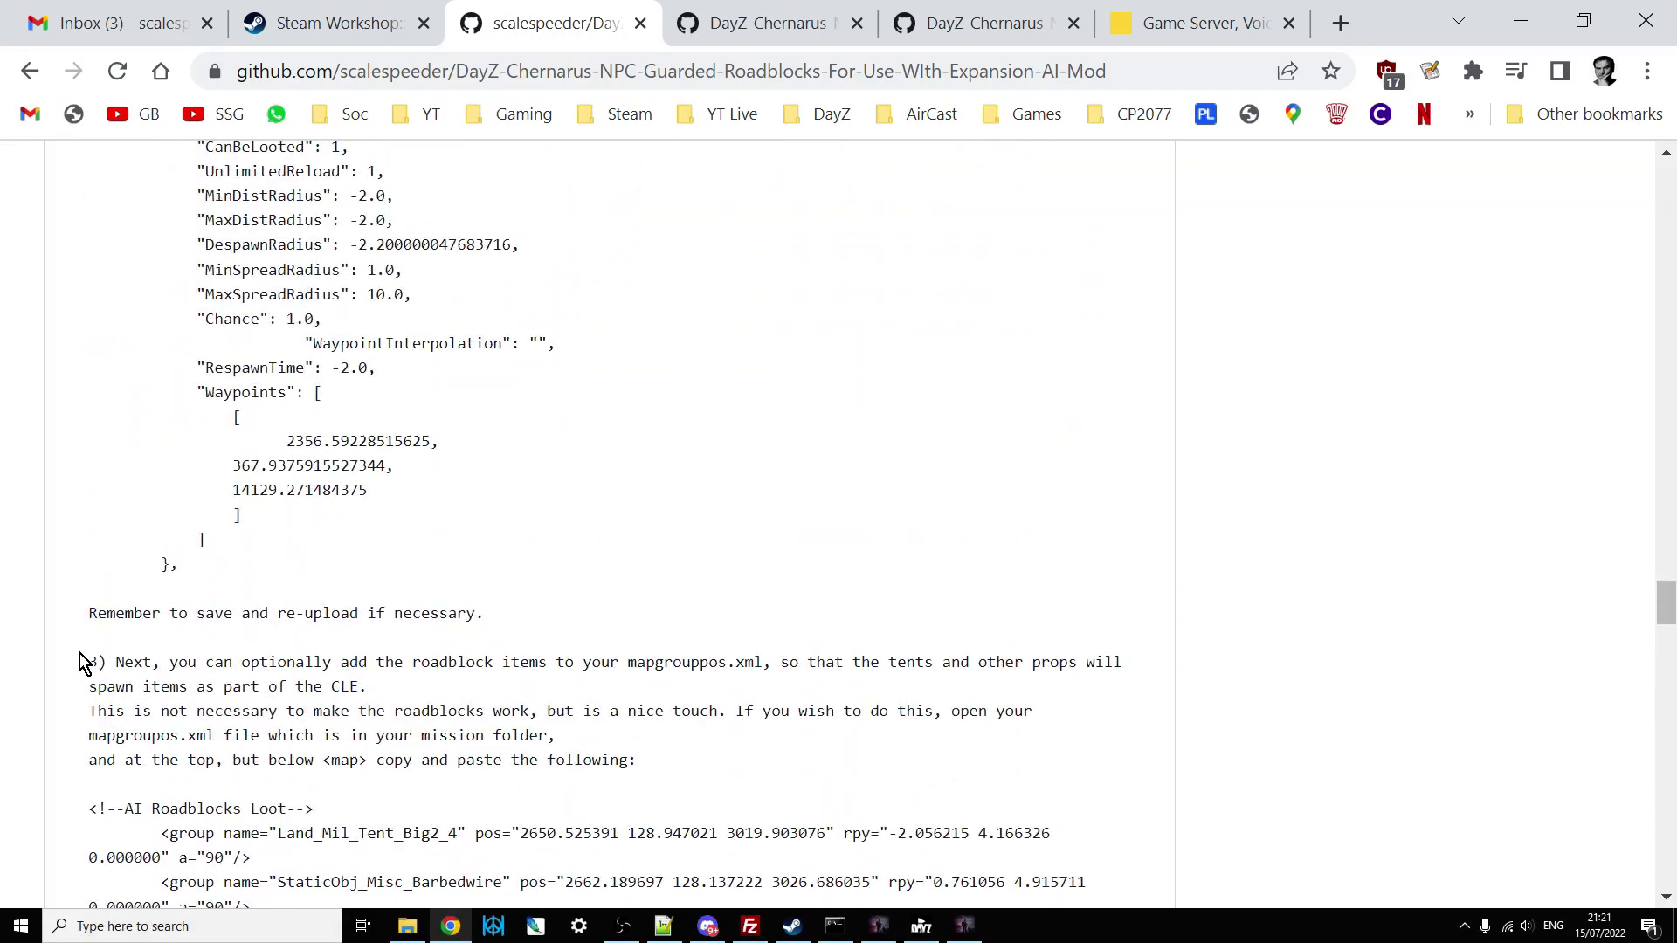
{"action": "left_click_drag", "start_coordinate": [95, 662], "coordinate": [142, 662]}
{"action": "scroll", "coordinate": [179, 664], "scroll_direction": "down", "scroll_amount": 5}
{"action": "scroll", "coordinate": [192, 672], "scroll_direction": "down", "scroll_amount": 20}
{"action": "scroll", "coordinate": [196, 684], "scroll_direction": "down", "scroll_amount": 15}
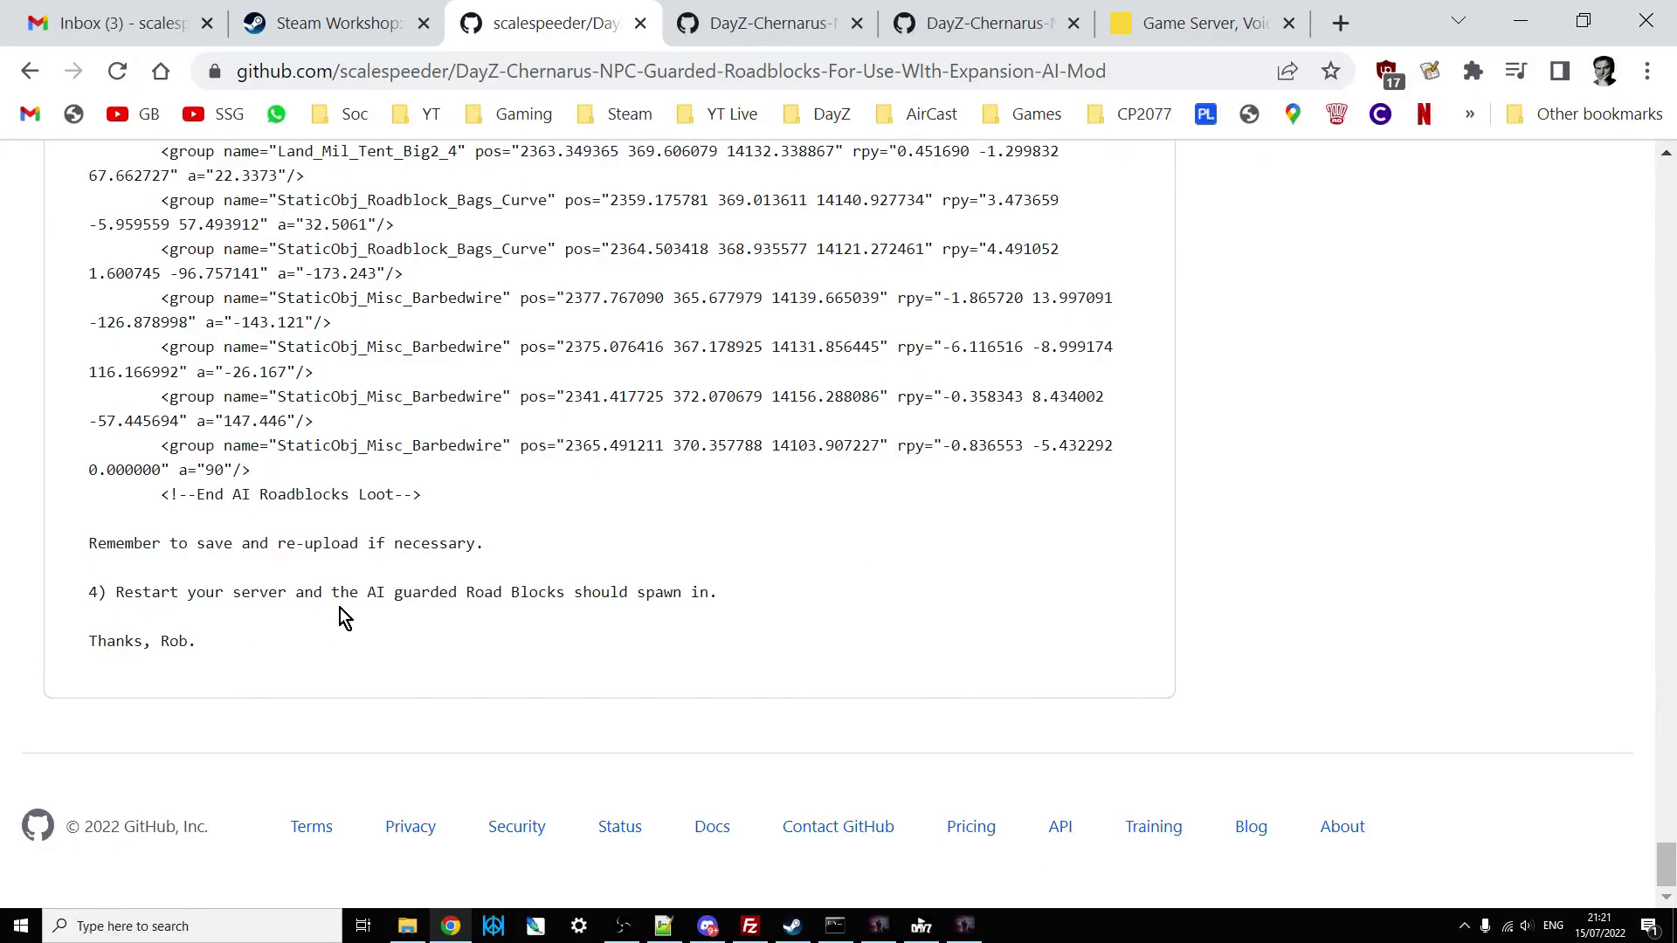
{"action": "scroll", "coordinate": [339, 608], "scroll_direction": "up", "scroll_amount": 20}
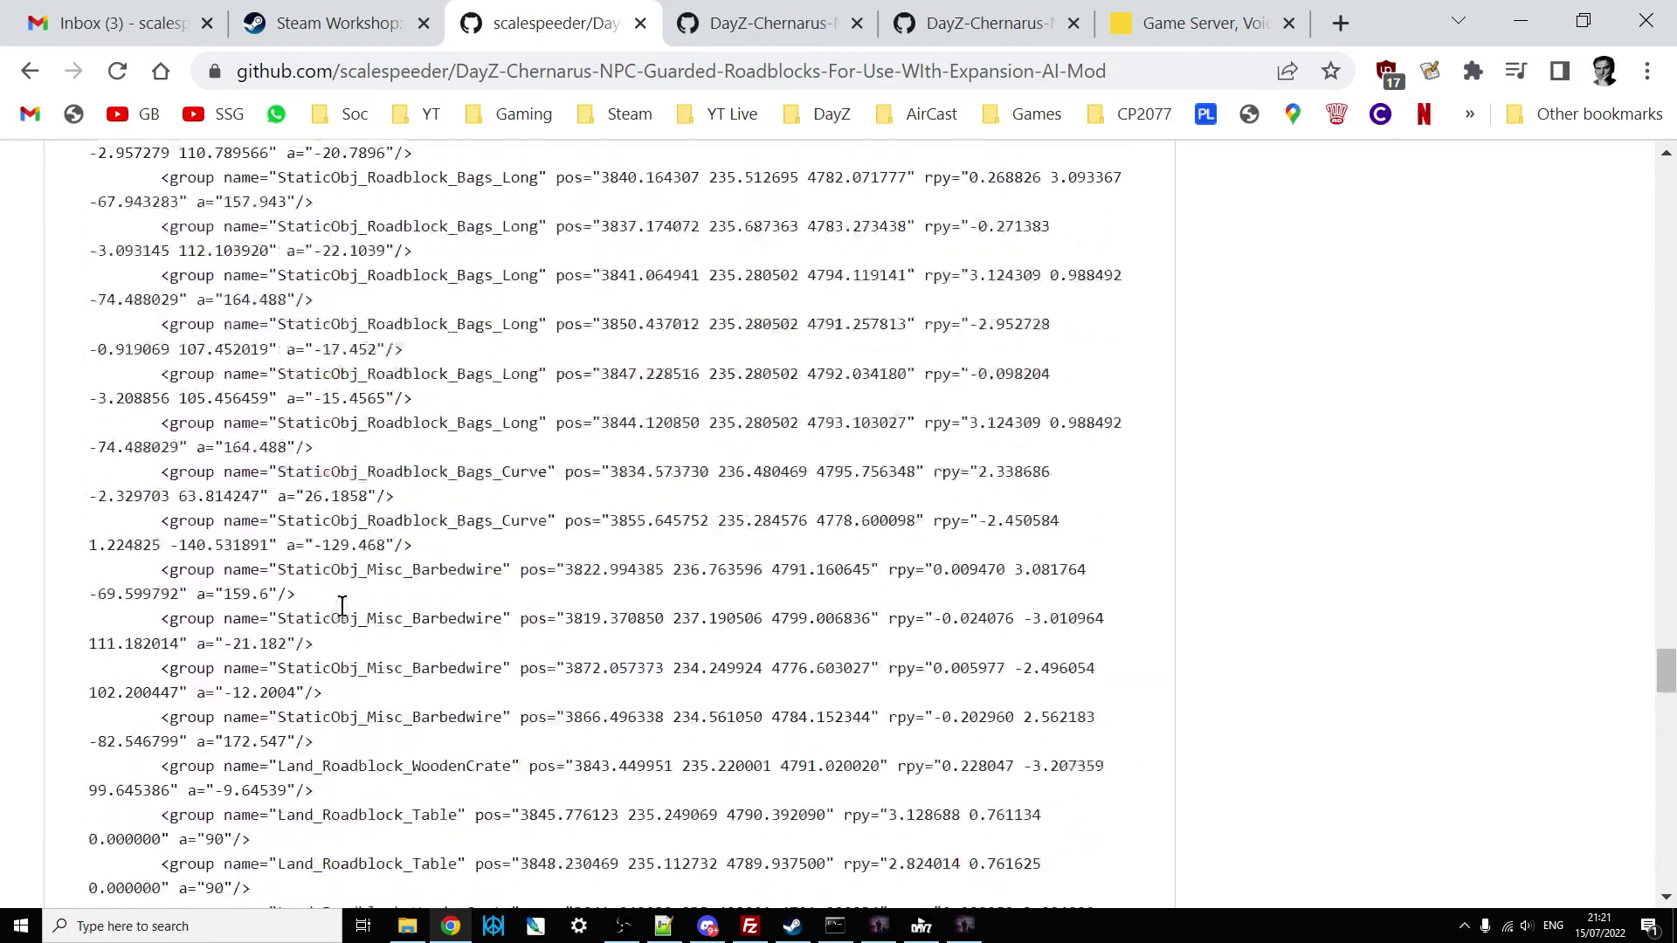
{"action": "scroll", "coordinate": [341, 605], "scroll_direction": "up", "scroll_amount": 15}
Show the Chernarus roadblock map tab, then the soldiers-guarding-roadblock screenshot tab.
{"action": "left_click", "coordinate": [786, 35]}
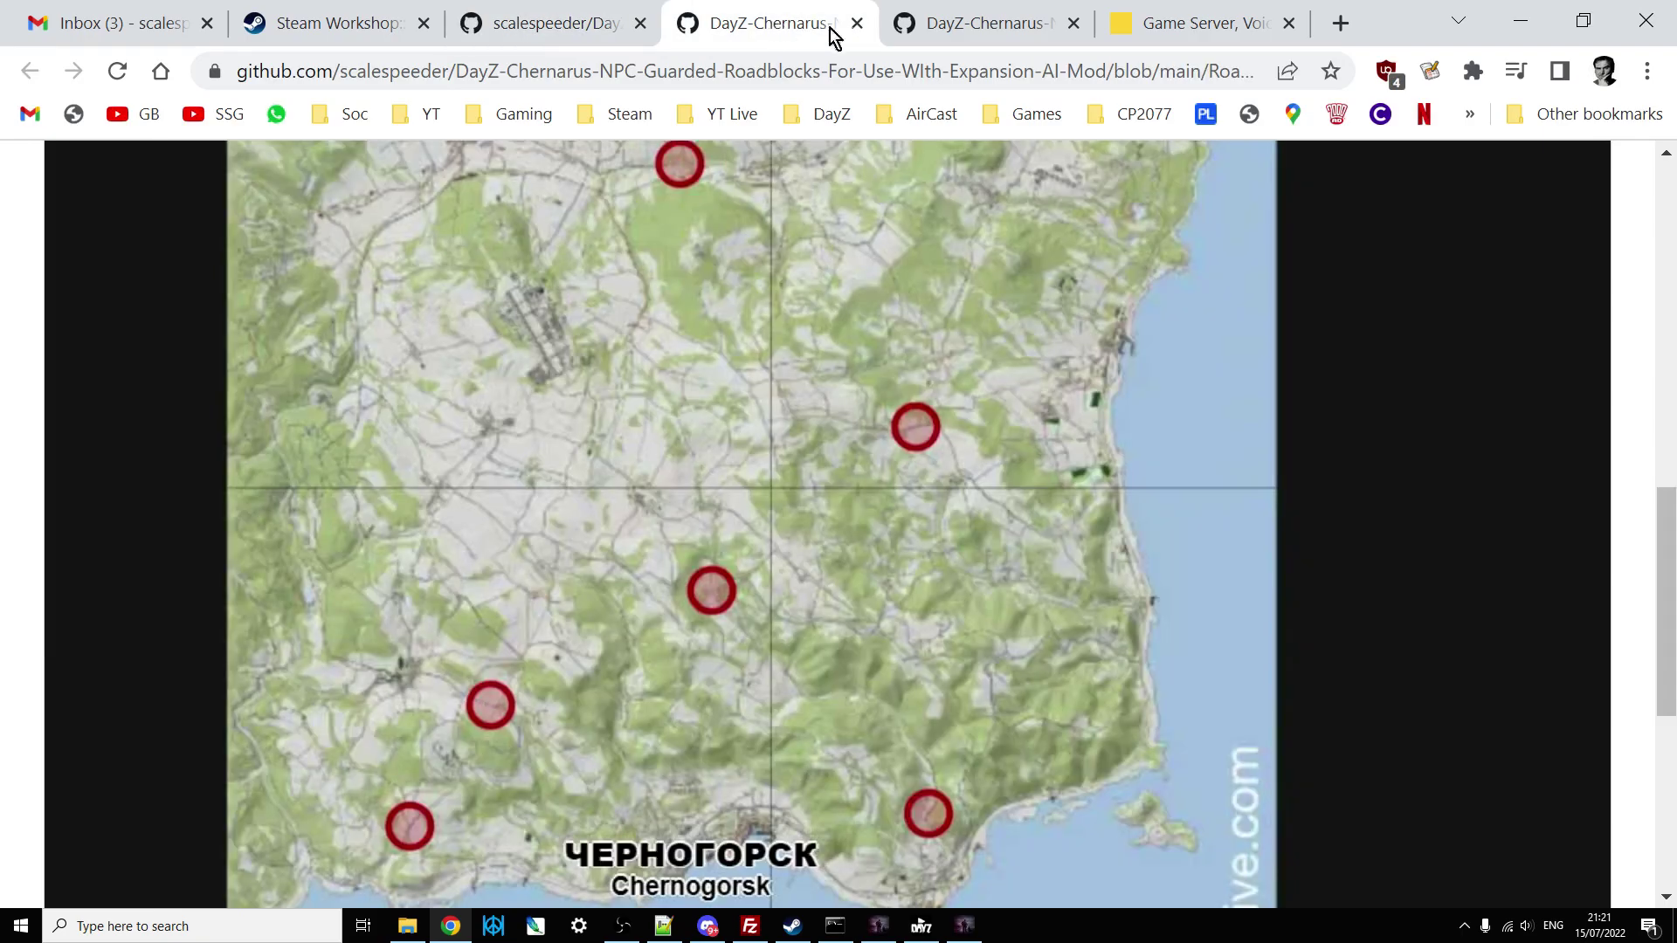
{"action": "left_click", "coordinate": [956, 35]}
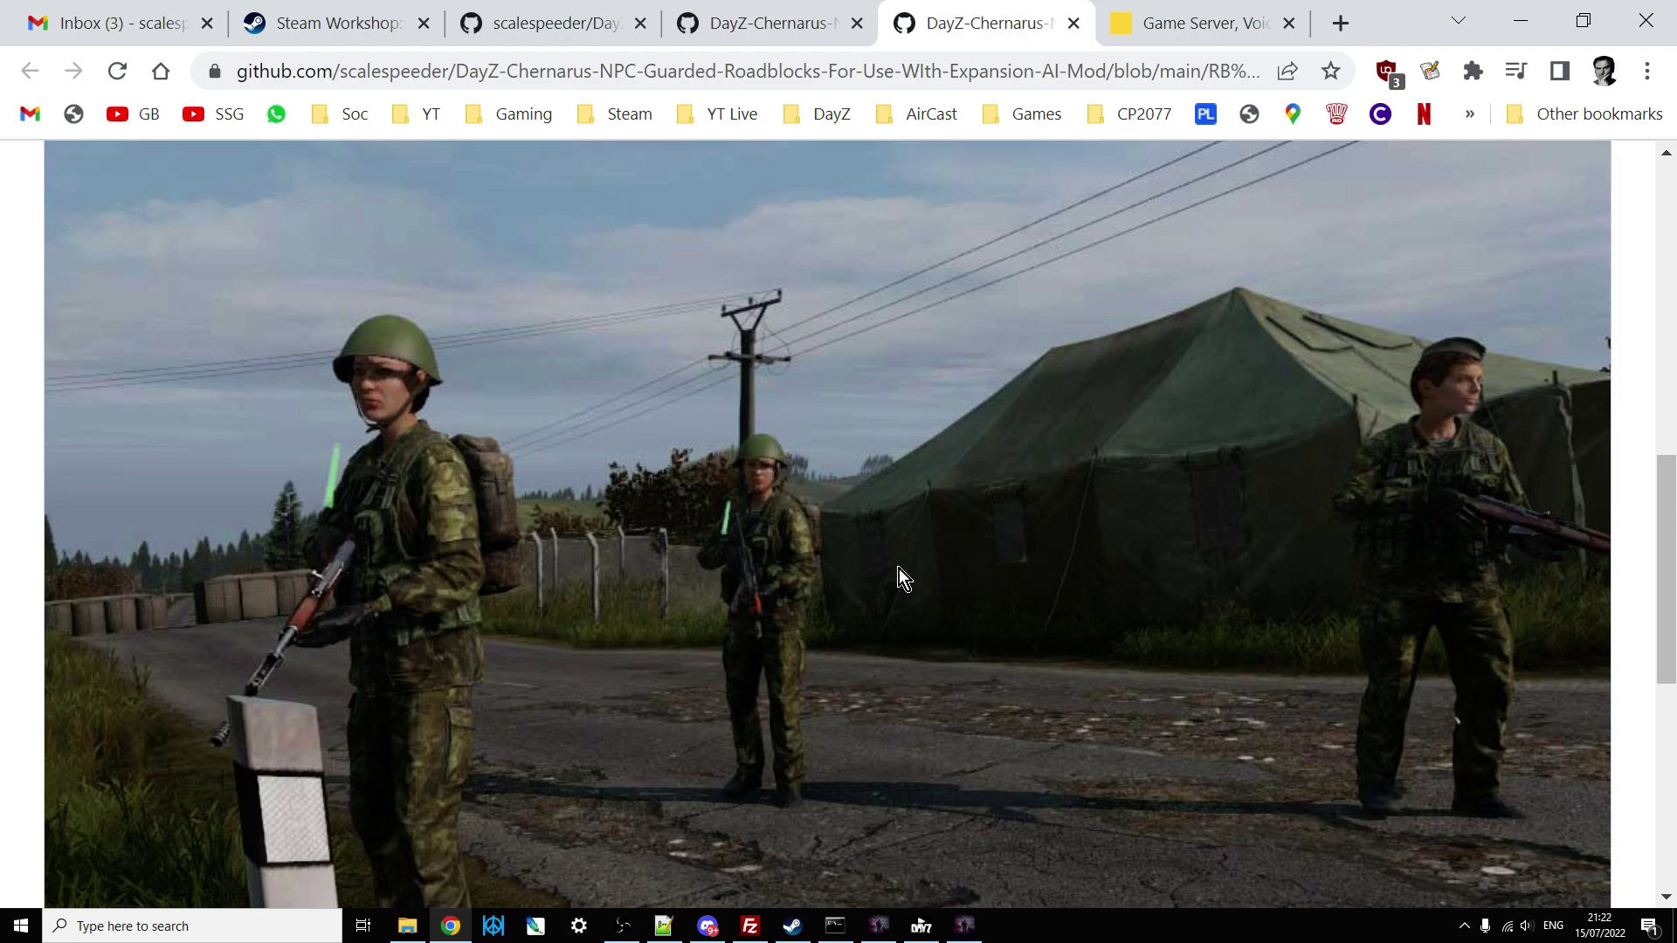
Recheck the Chernarus map and soldiers screenshot, then scroll up the scalespeeder repository readme.
{"action": "left_click", "coordinate": [756, 23]}
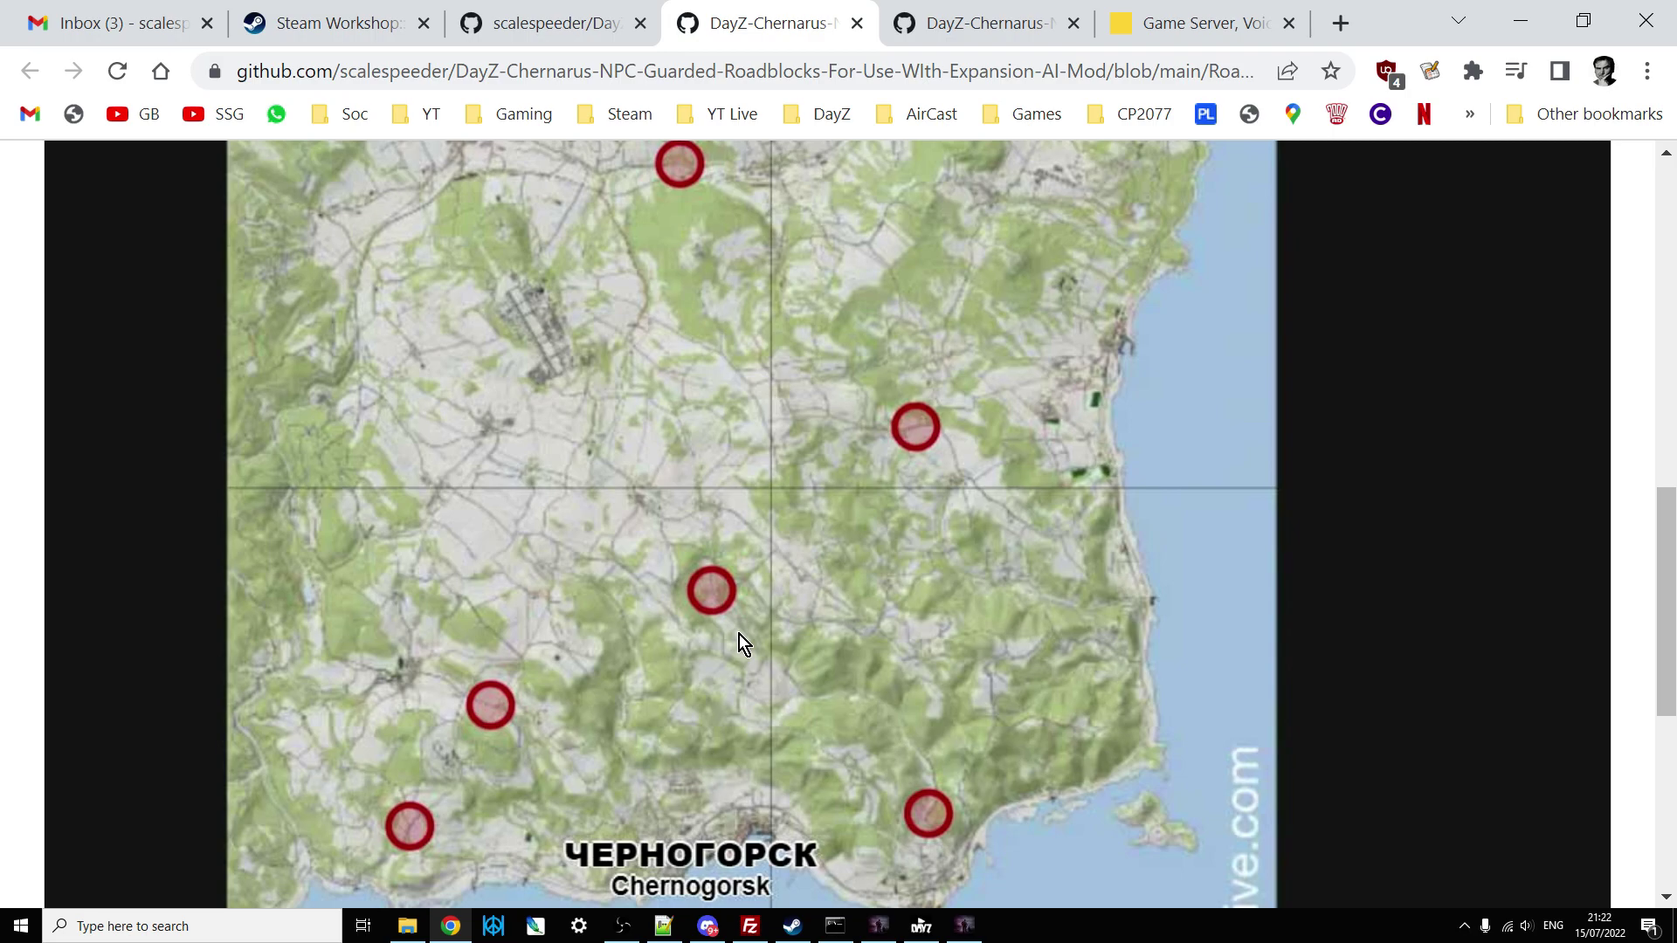
{"action": "left_click", "coordinate": [983, 26]}
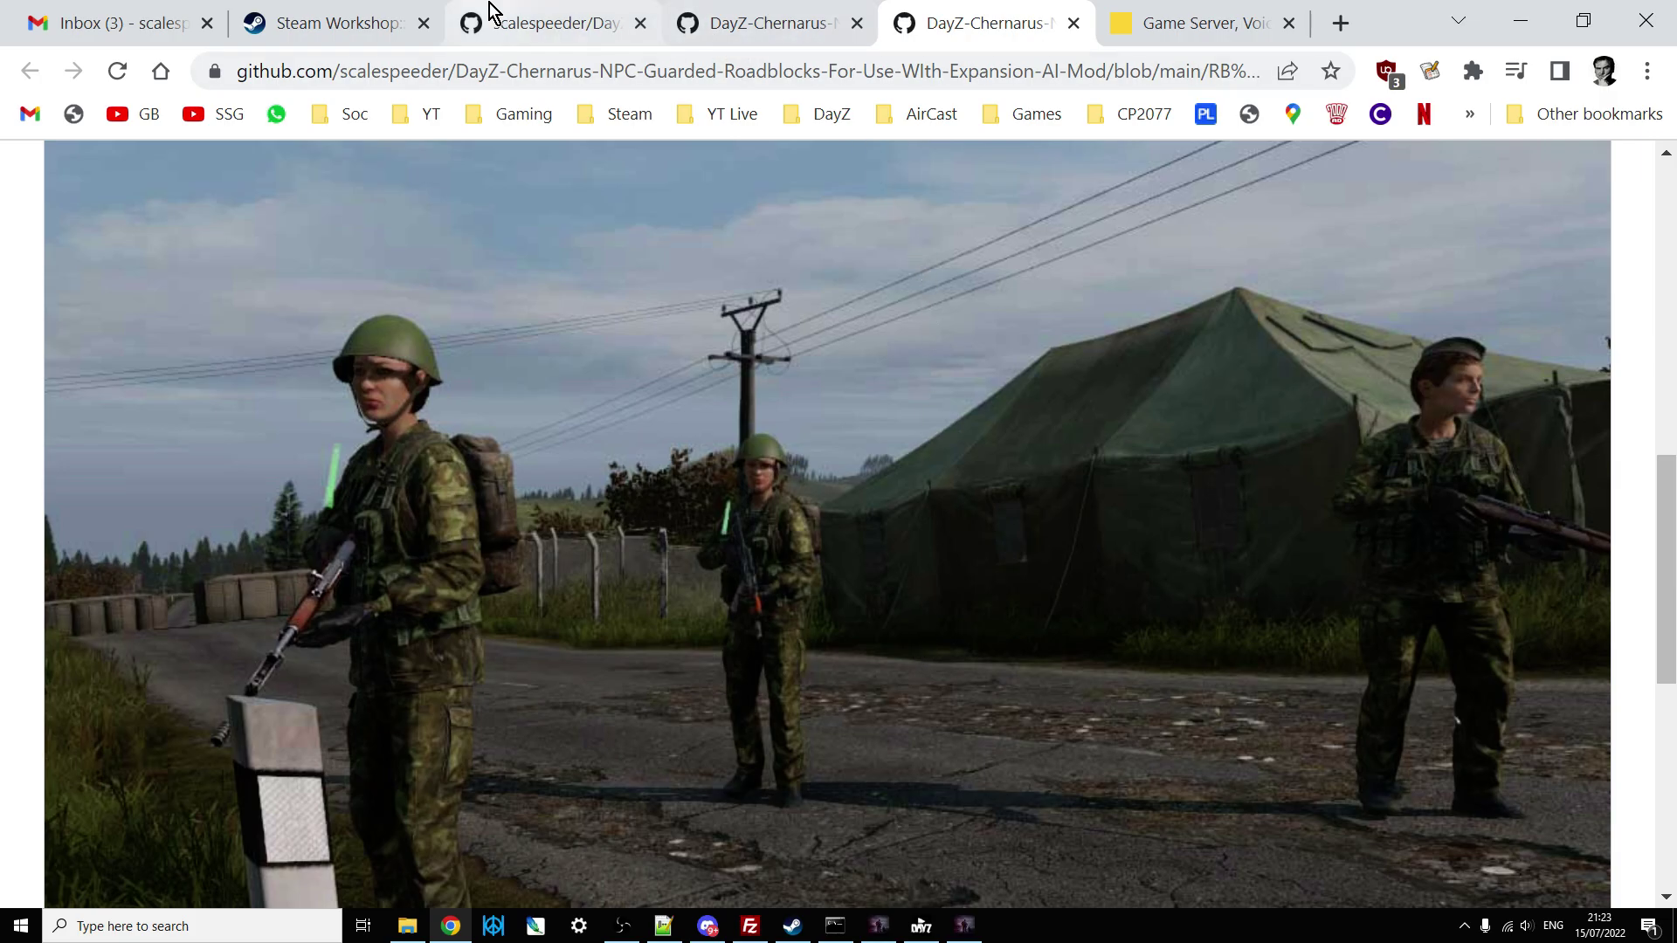
{"action": "left_click", "coordinate": [511, 26]}
{"action": "scroll", "coordinate": [577, 361], "scroll_direction": "up", "scroll_amount": 20}
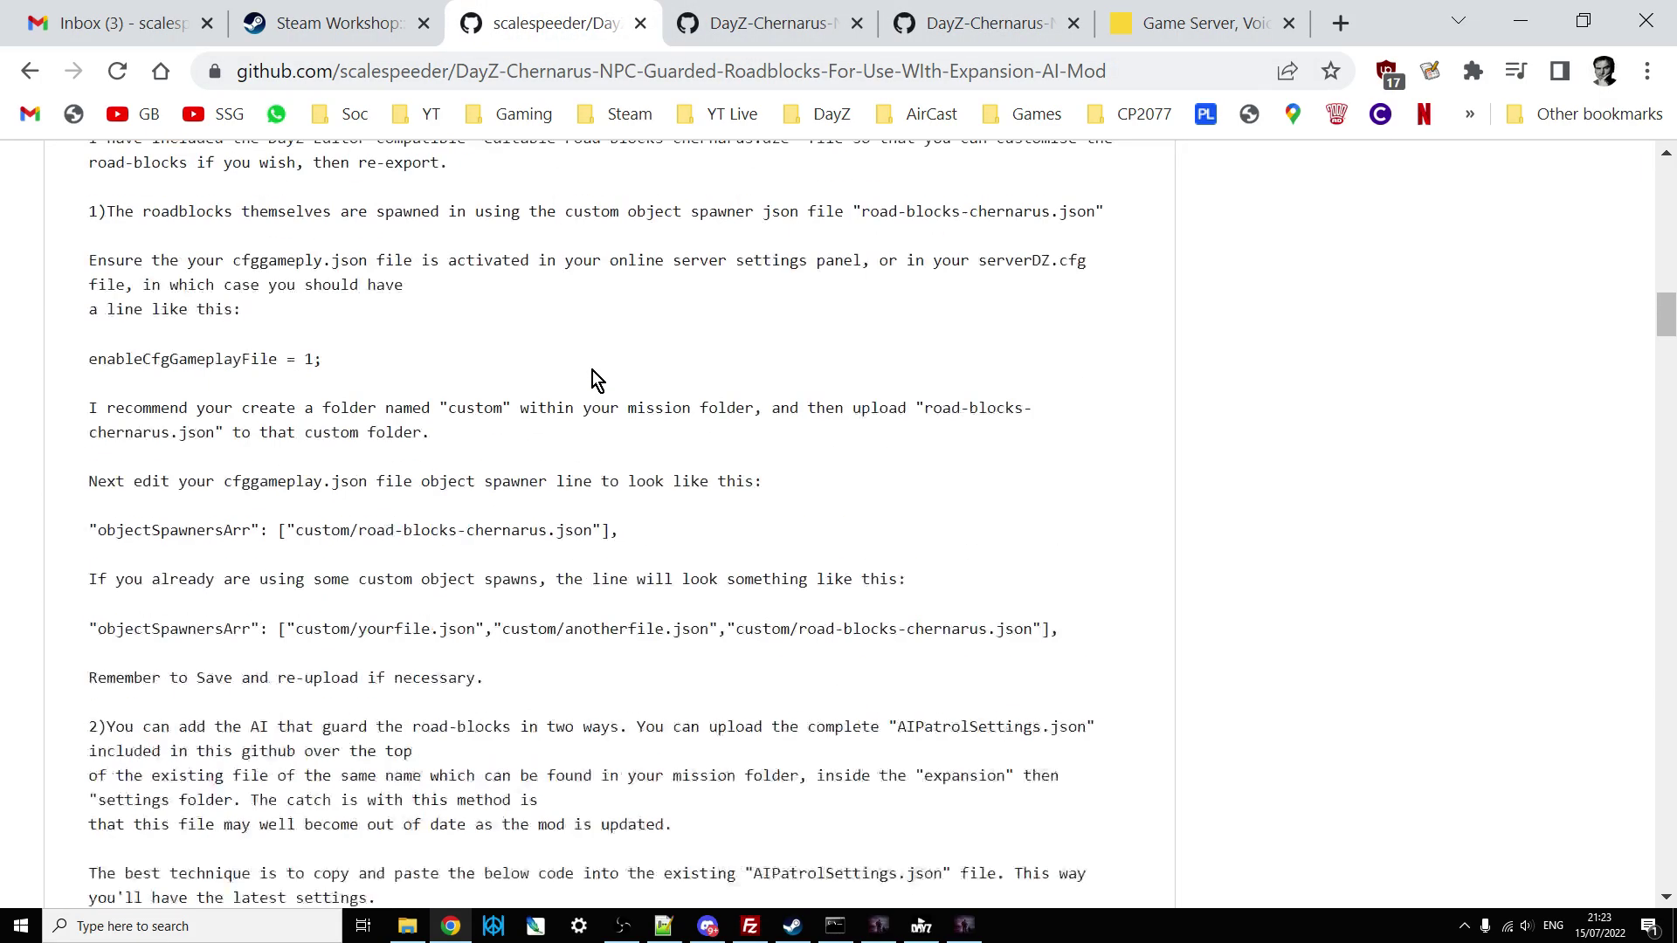